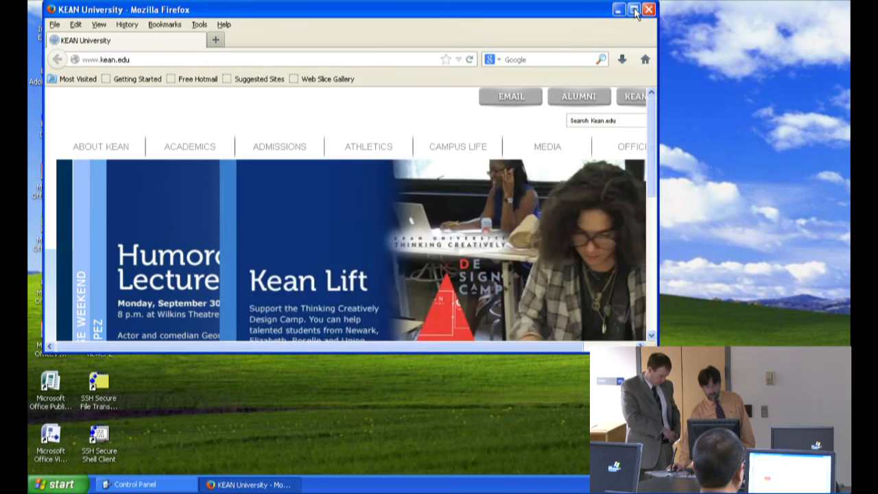
click(635, 10)
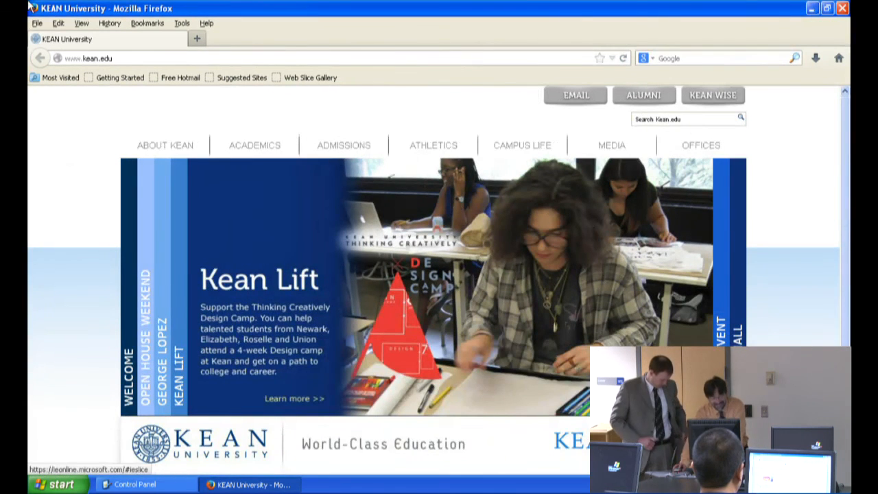
click(128, 58)
click(129, 58)
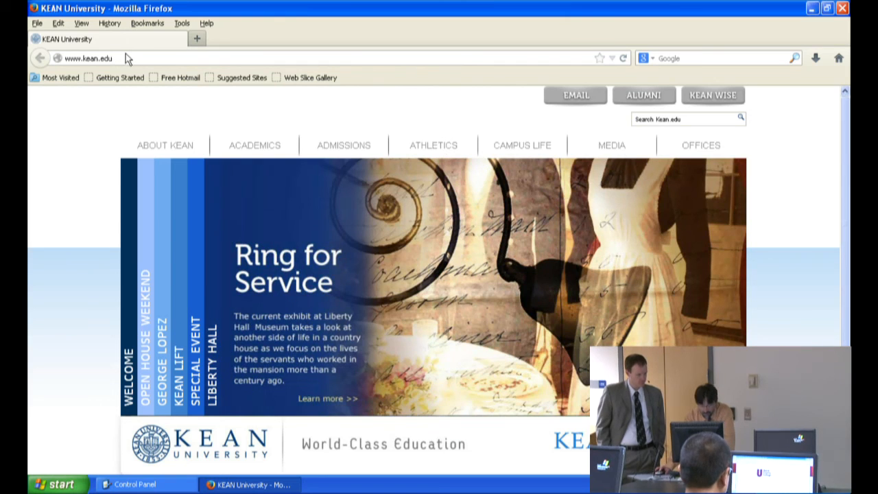
key(BackSpace)
key(BackSpace)
key(BackSpace)
key(BackSpace)
key(BackSpace)
key(BackSpace)
key(BackSpace)
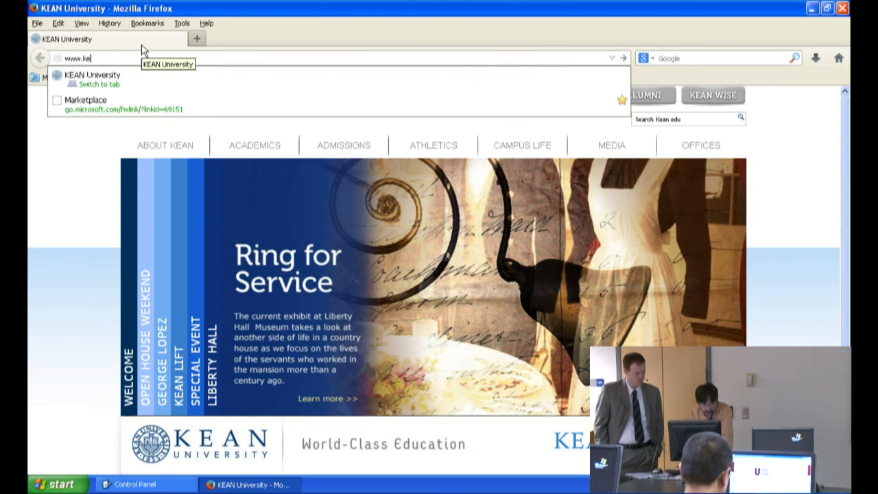
key(BackSpace)
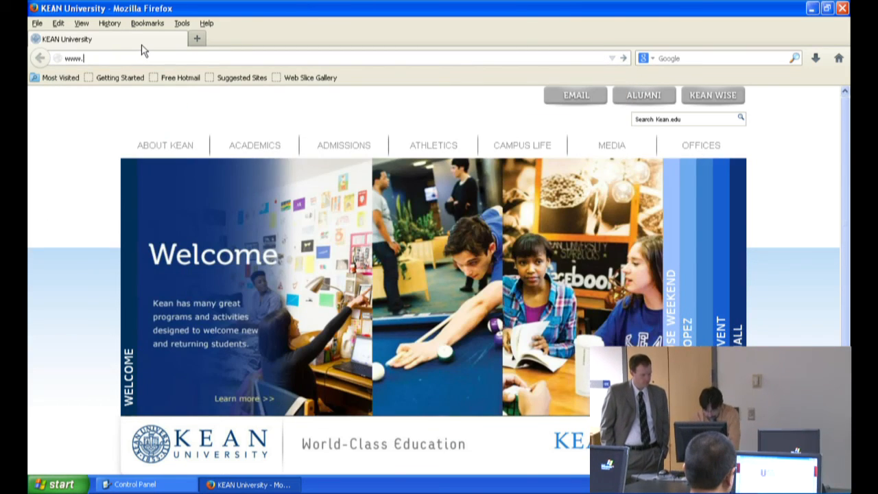
text(ku)
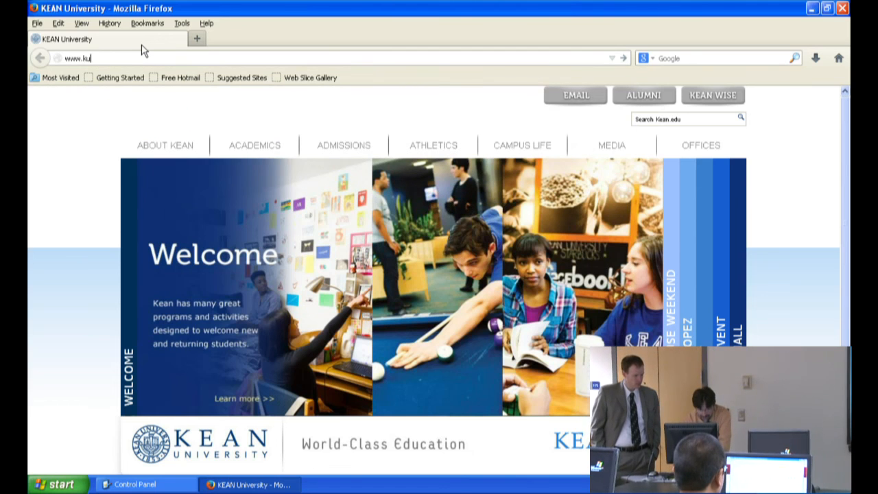
text(.)
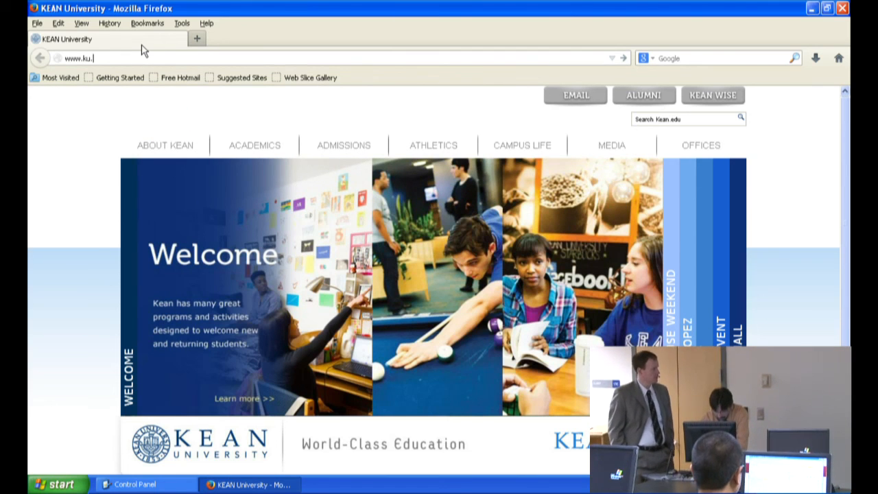
text(qualtrics)
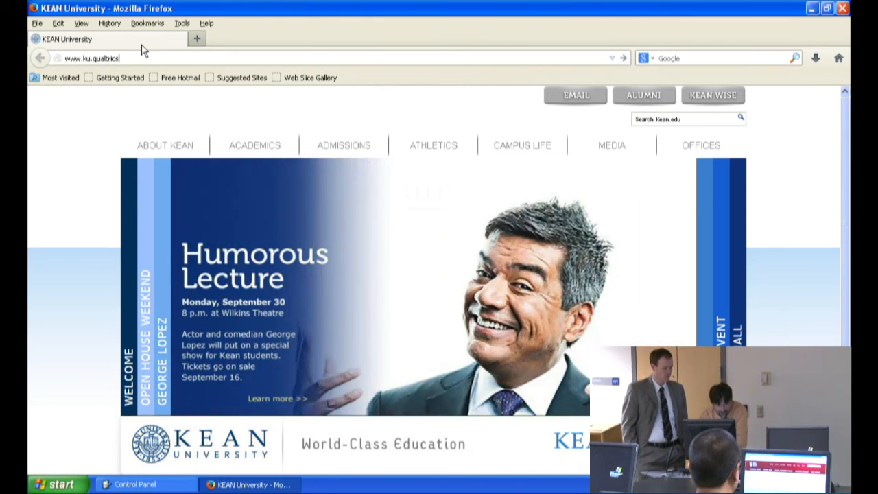
text(.com)
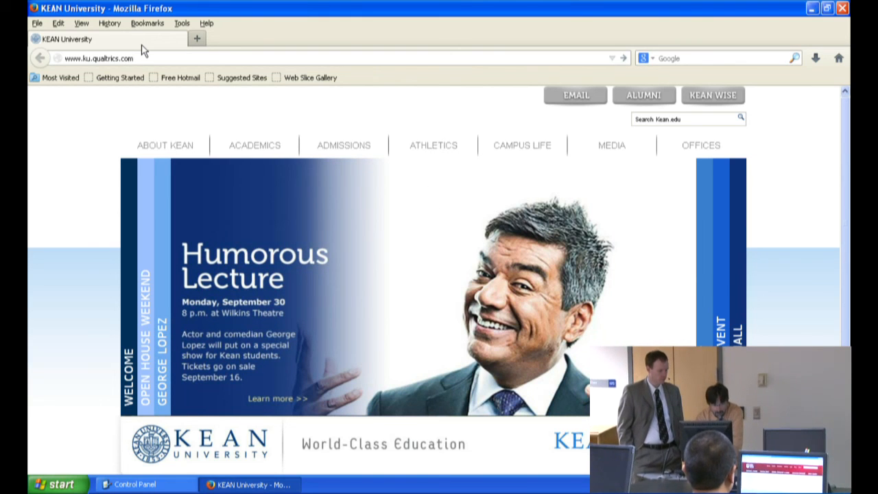
key(Return)
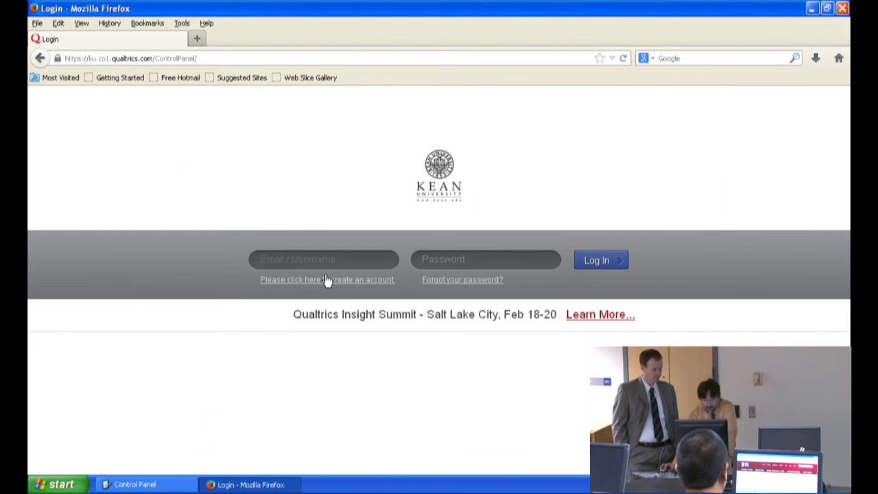
Step: Log in with the username CPD_Demo and the account password, and decline to have the browser remember the password
click(277, 258)
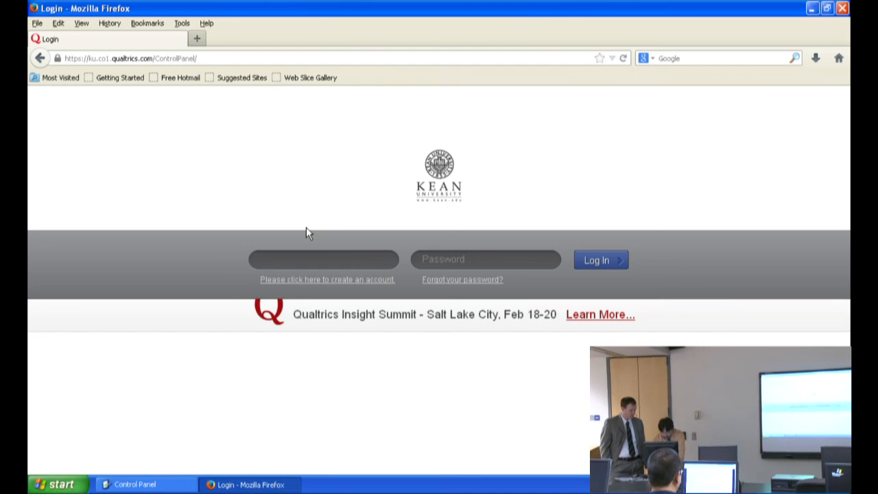
text(CPD_Demo)
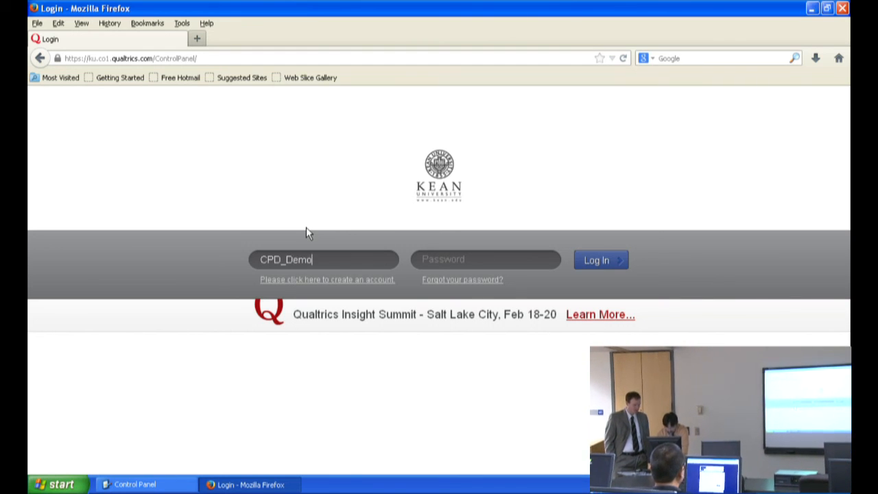
click(433, 259)
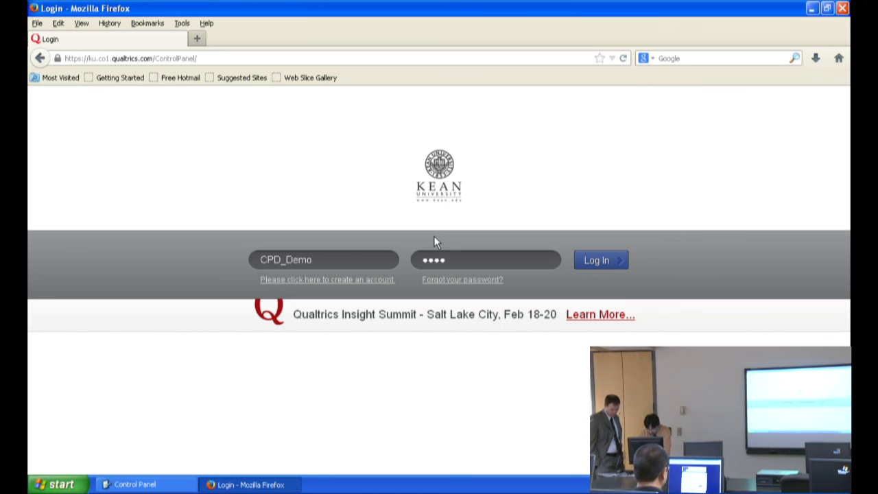
text(•••)
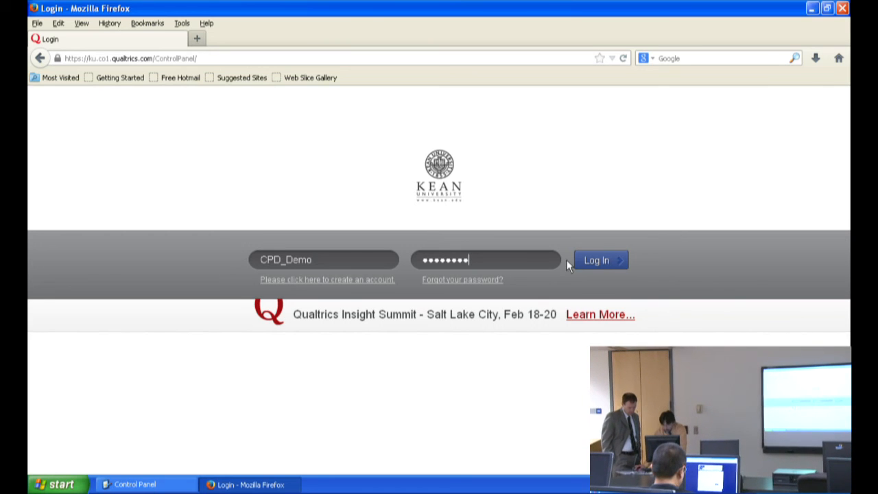
click(608, 261)
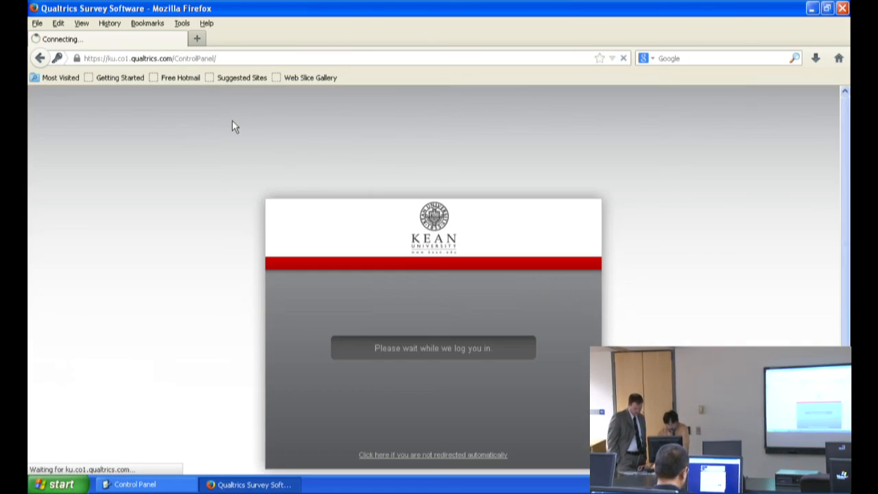
click(267, 117)
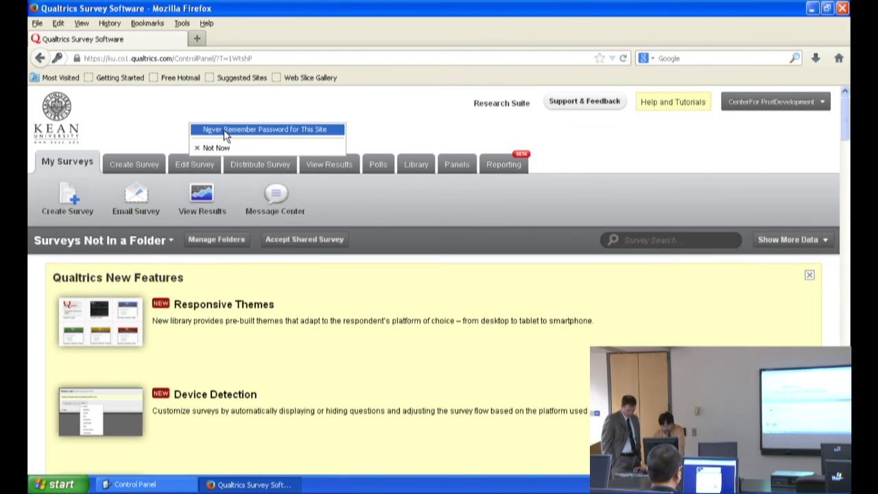
click(225, 132)
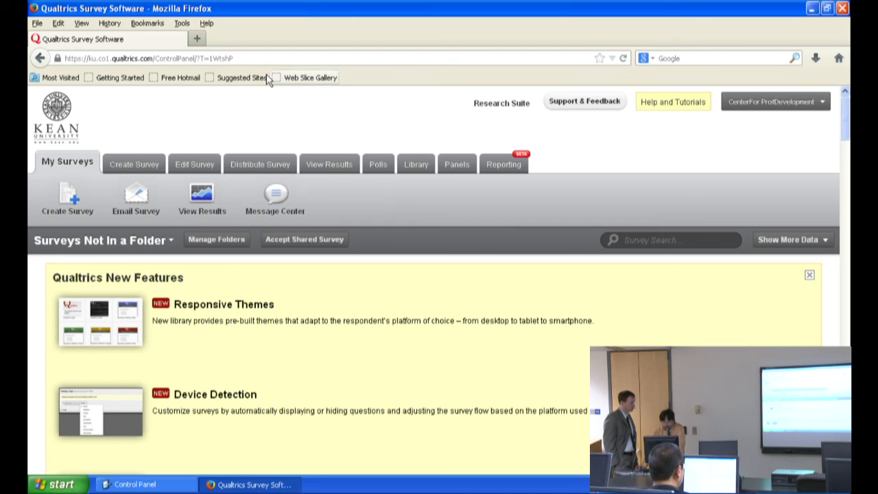
Step: Open the Qualtrics Survey Software page in a second browser tab and log out of the account there
click(198, 39)
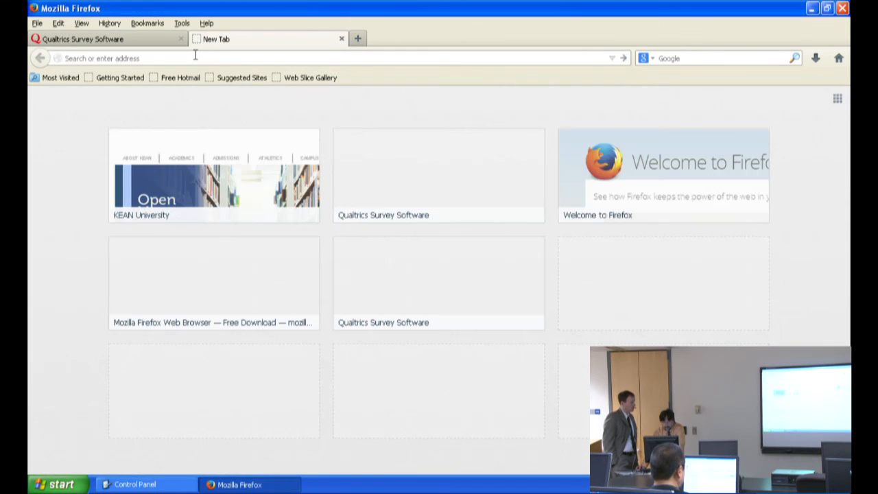
click(421, 197)
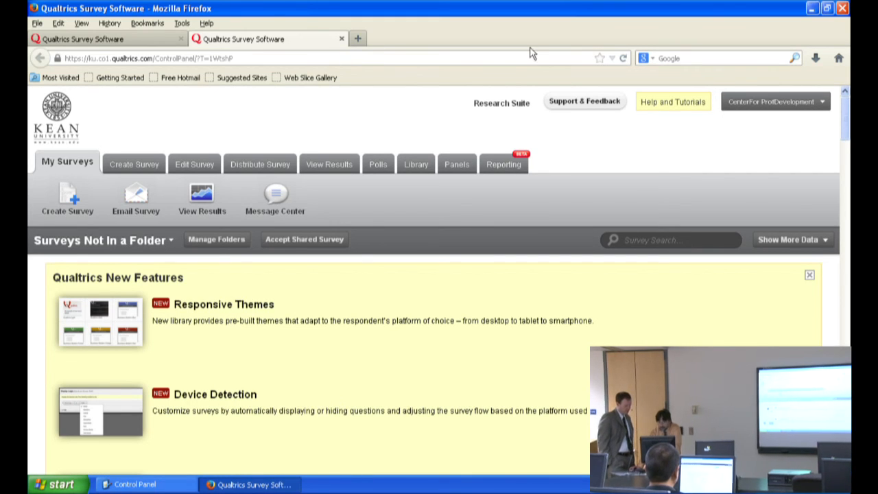
click(795, 109)
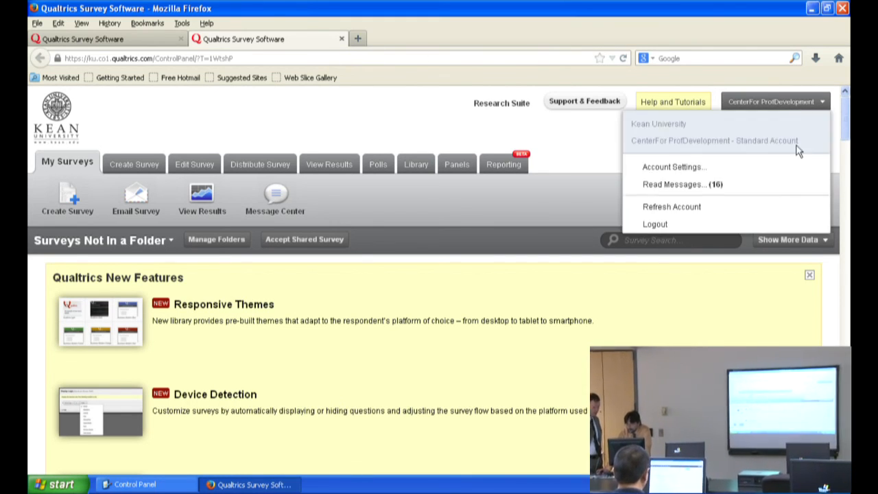
click(671, 225)
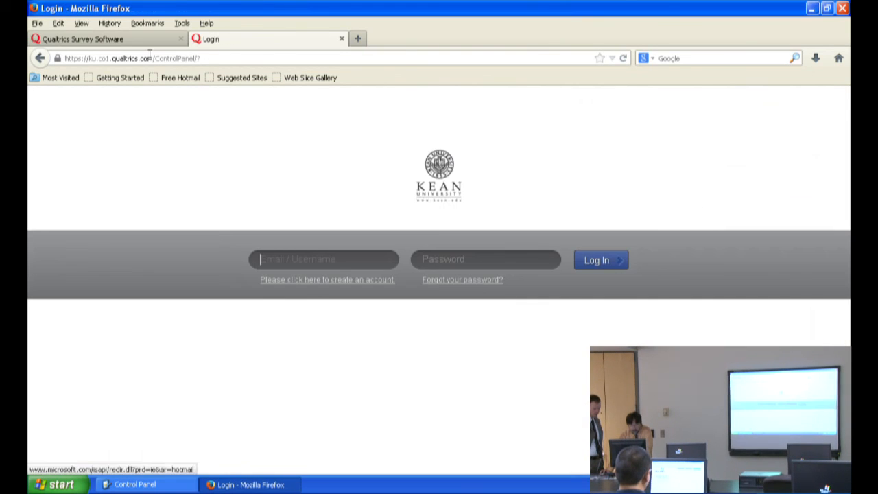
Step: Reorder the browser tabs so the login page comes before the survey control panel, and bring the login page to the front
drag(138, 41, 317, 41)
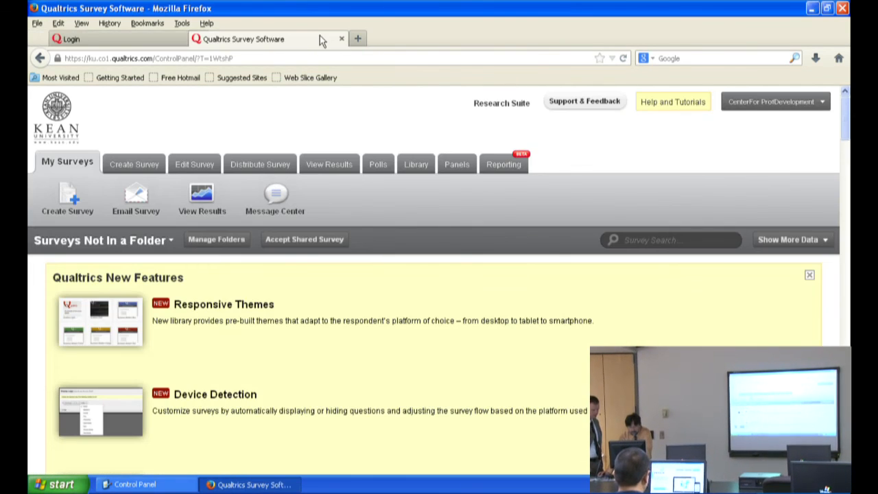
click(149, 39)
click(226, 39)
click(155, 40)
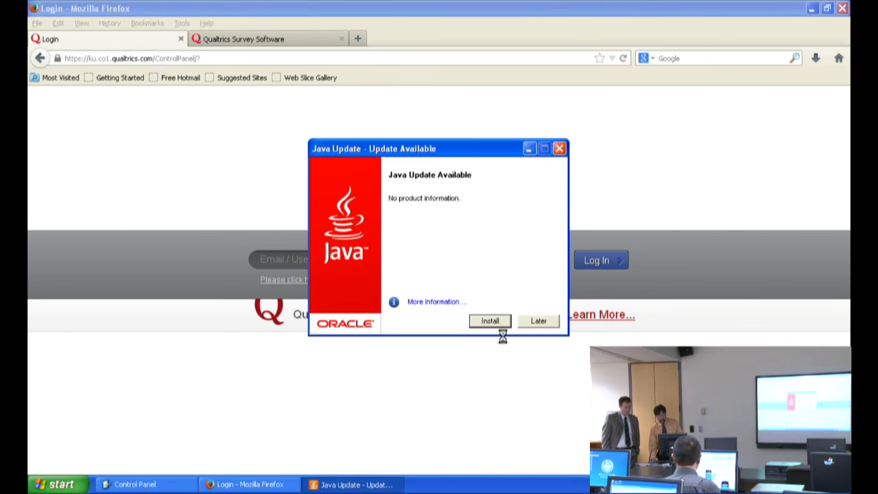
Step: Try to install the available Java update and close the updater's dialog
click(489, 320)
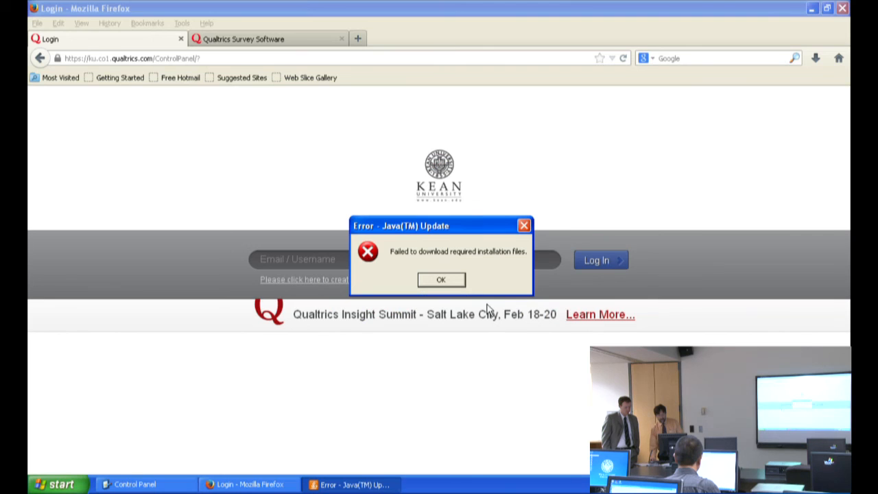
click(524, 225)
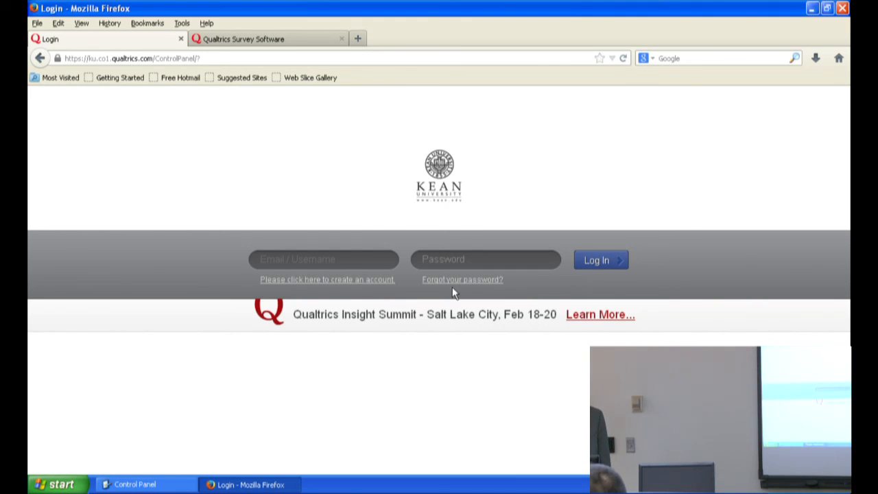
Step: Open the form for creating a new account and fill in the e-mail address that serves as the username
click(339, 284)
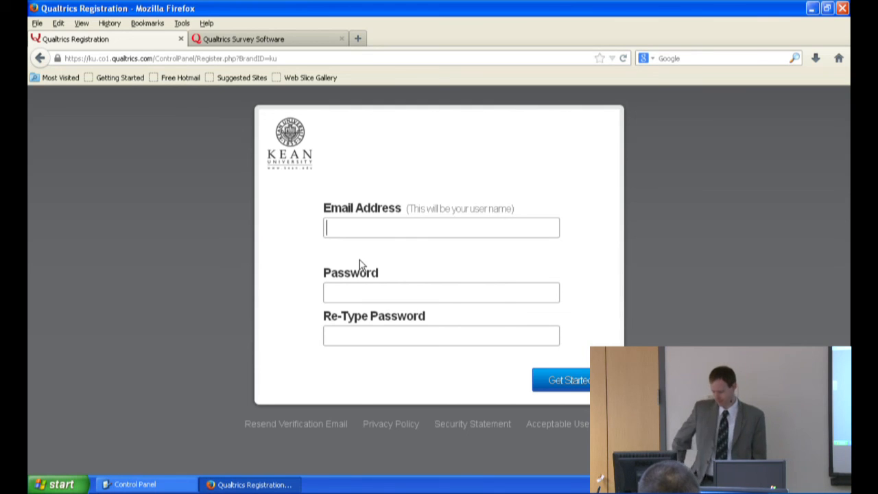
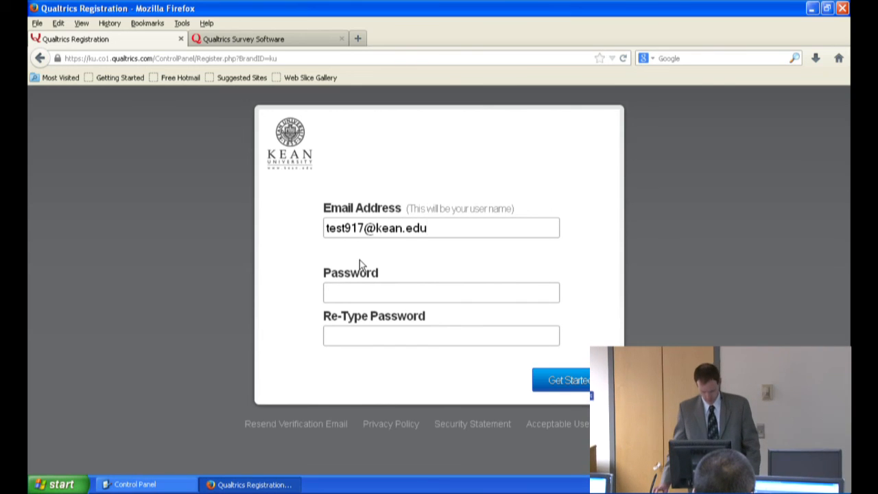
Step: Enter the new account's password, repeat it in the confirmation field, and continue to the personal details page
click(354, 291)
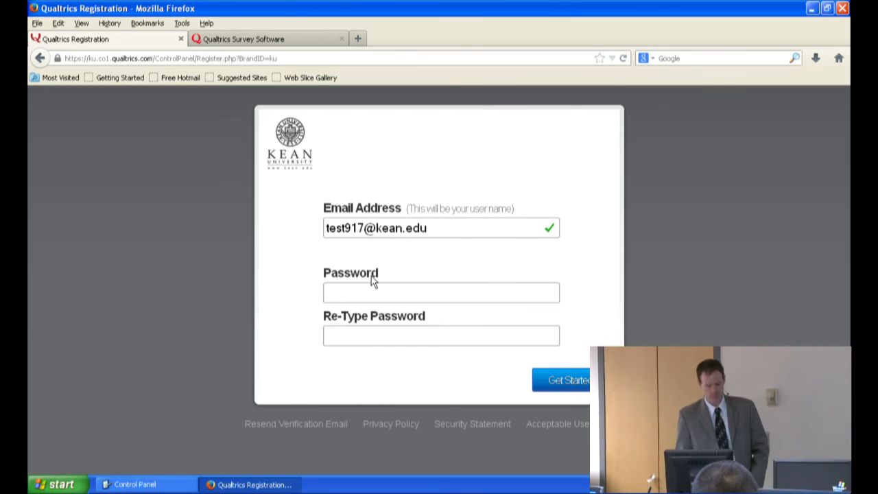
text(passwo)
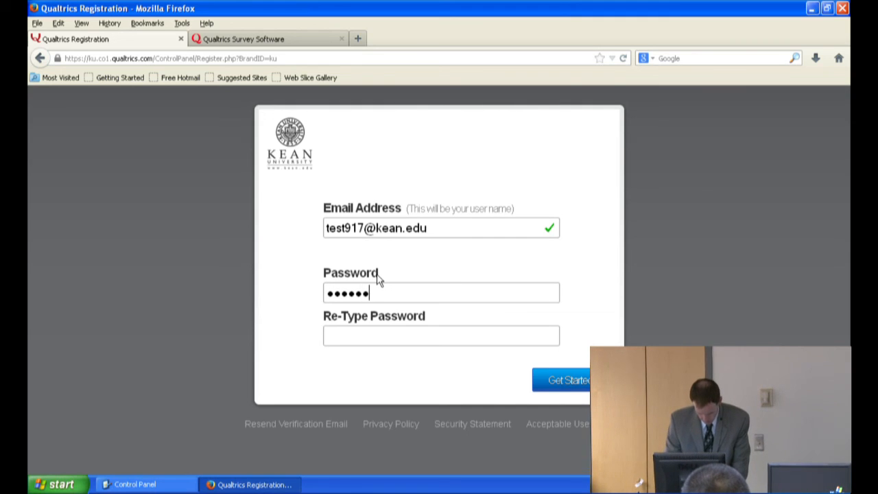
click(360, 334)
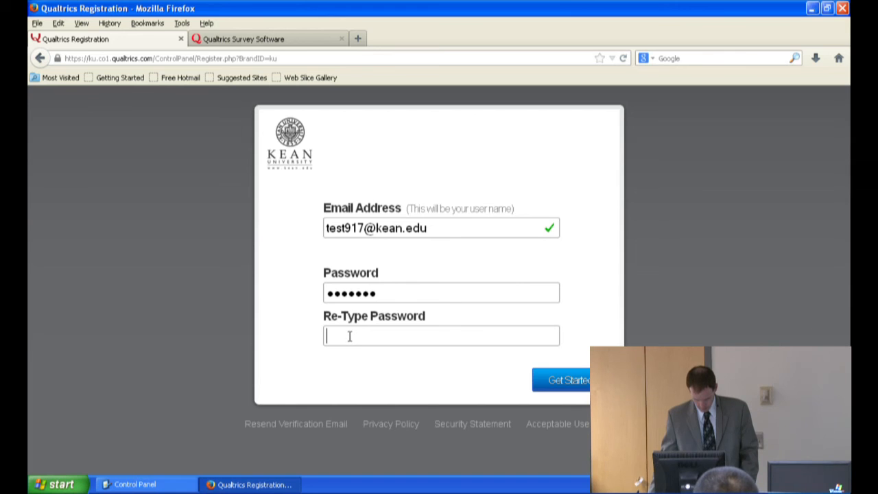
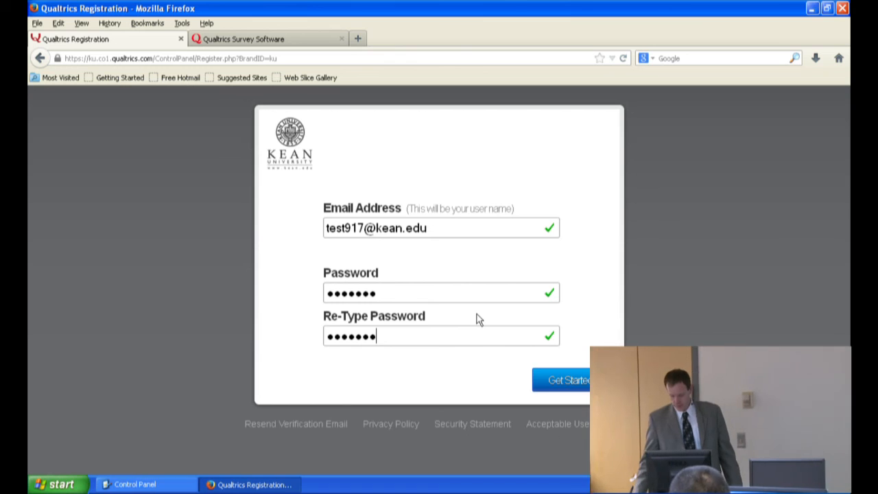
click(570, 381)
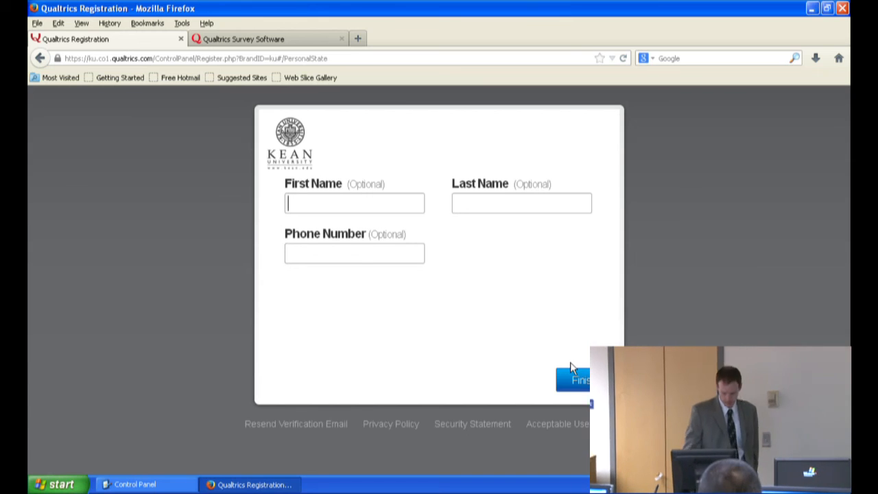
Step: Fill in the optional first name, last name and phone number fields with the placeholder "test"
text(test)
key(Tab)
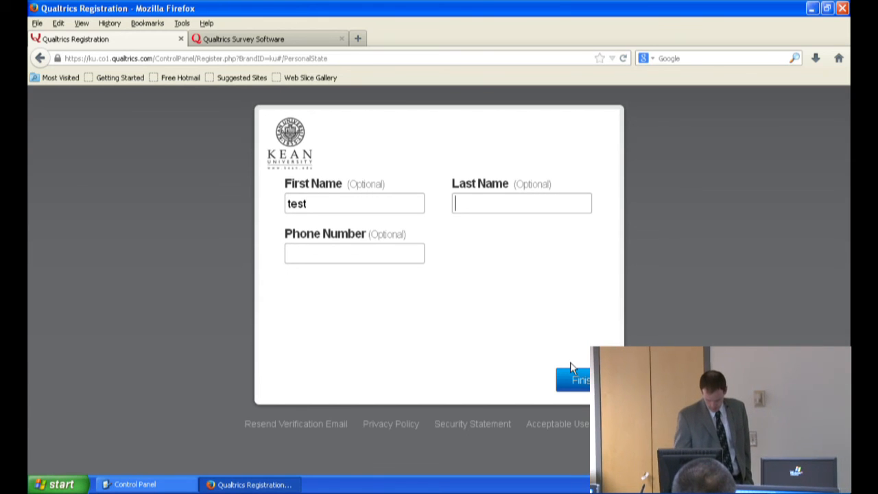
text(test)
key(Tab)
text(test)
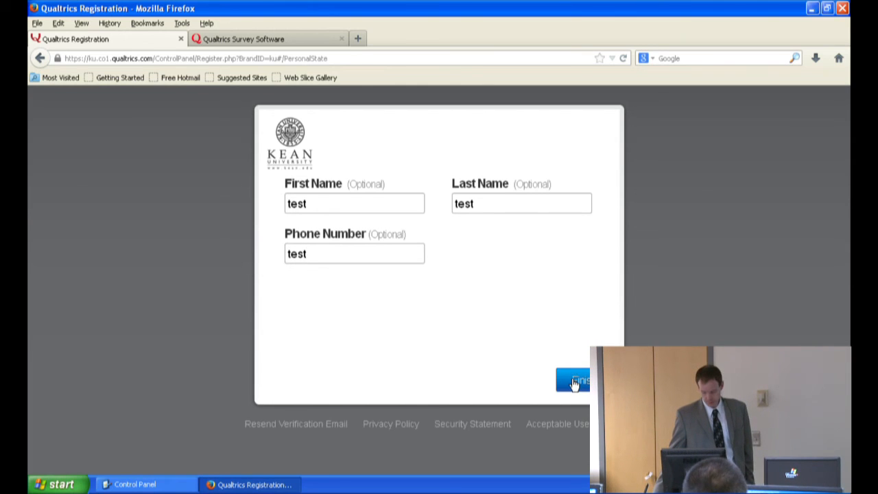
Step: Finish the personal details, submit the registration with the access code, and close the registration page
click(574, 381)
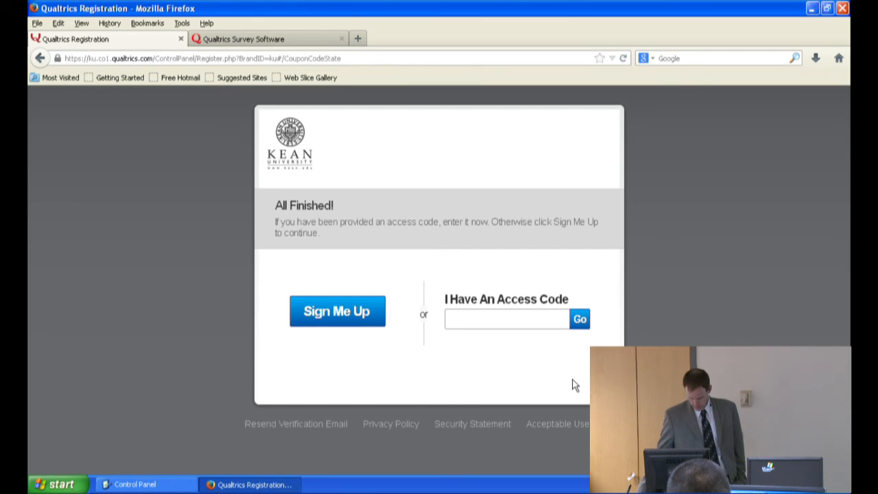
click(503, 320)
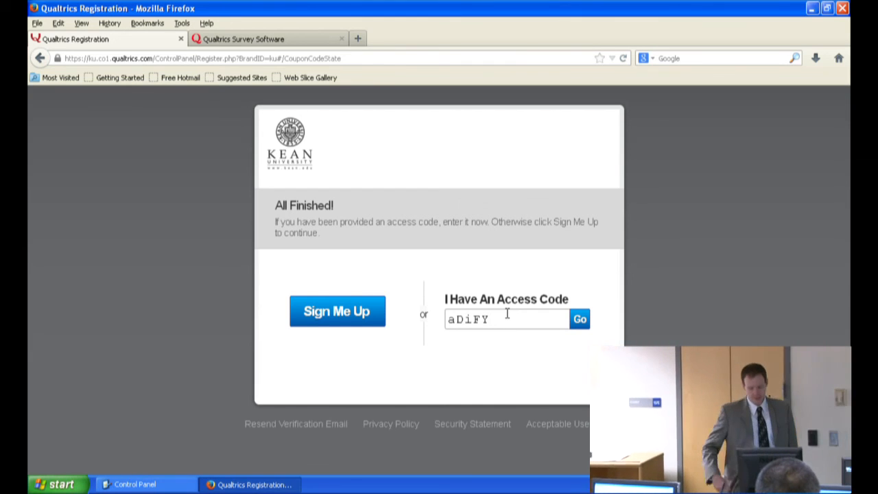
click(578, 324)
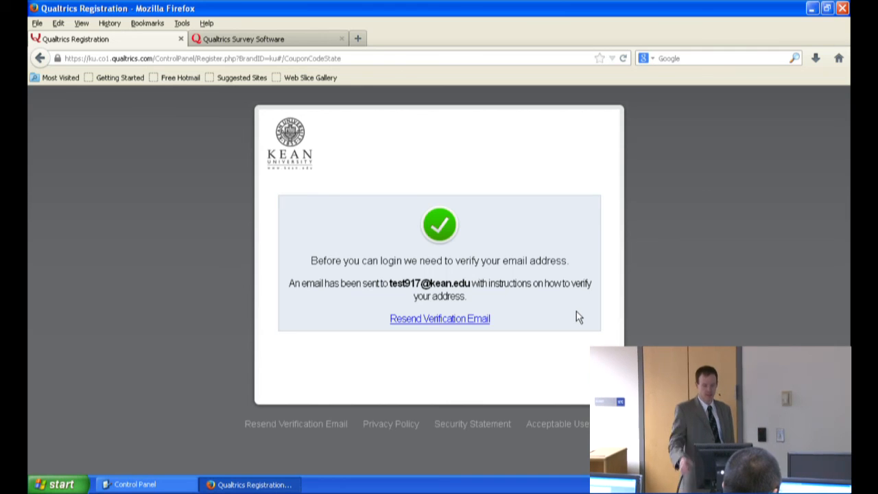
click(179, 39)
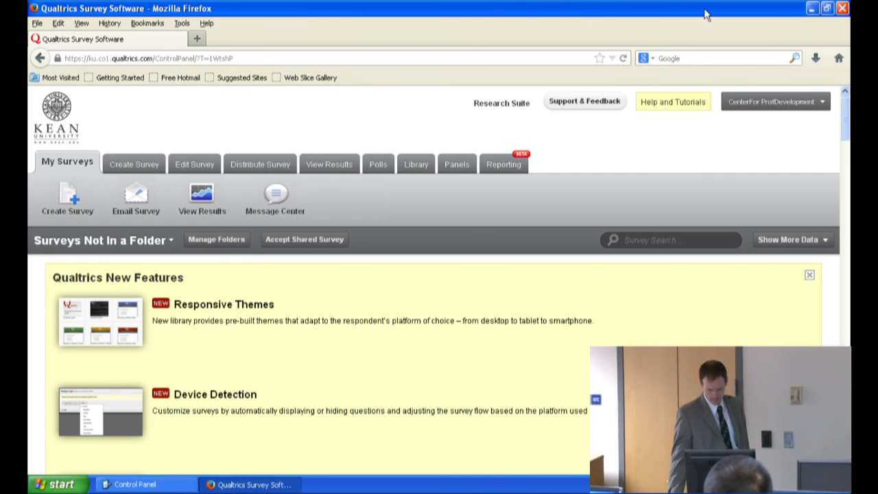
Step: Look through the list of existing surveys below the new features notice, including their active status, responses and tasks
mouse_move(845, 111)
mouse_down()
mouse_move(845, 121)
mouse_move(841, 100)
mouse_up()
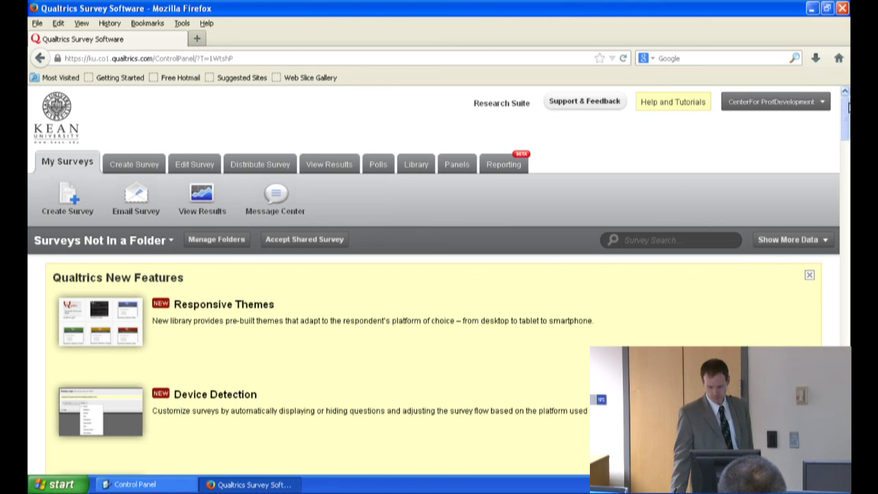
drag(846, 101, 848, 162)
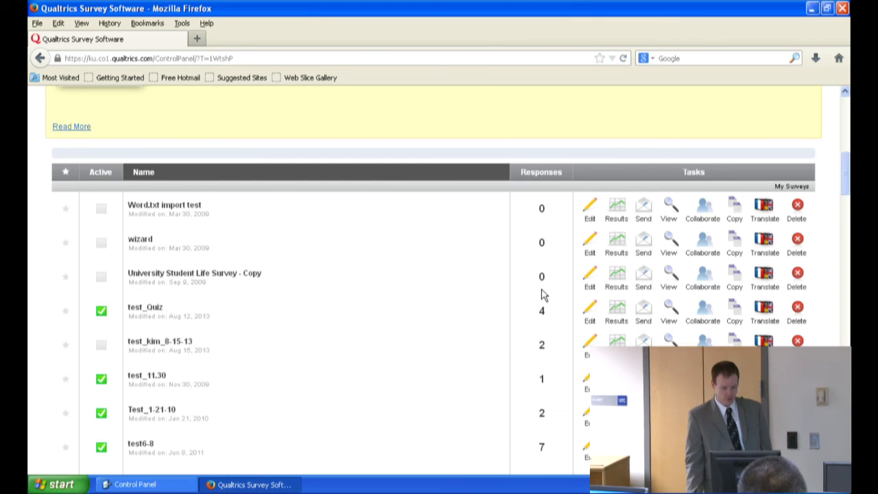
scroll(422, 281, down, 4)
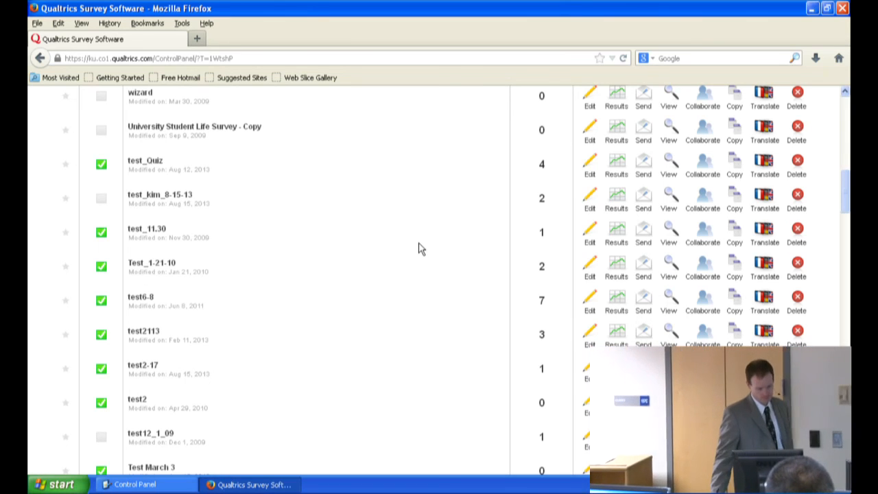
scroll(402, 250, down, 4)
scroll(401, 249, down, 8)
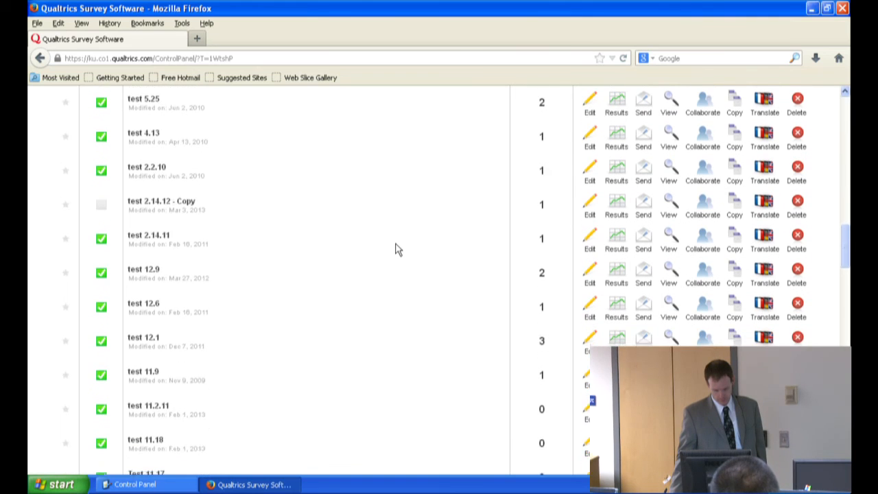
scroll(395, 249, up, 12)
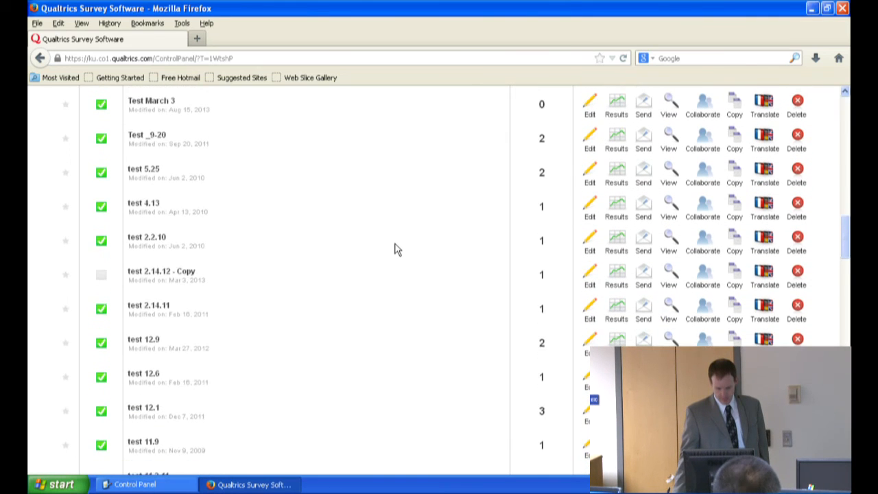
right_click(394, 249)
scroll(392, 248, up, 9)
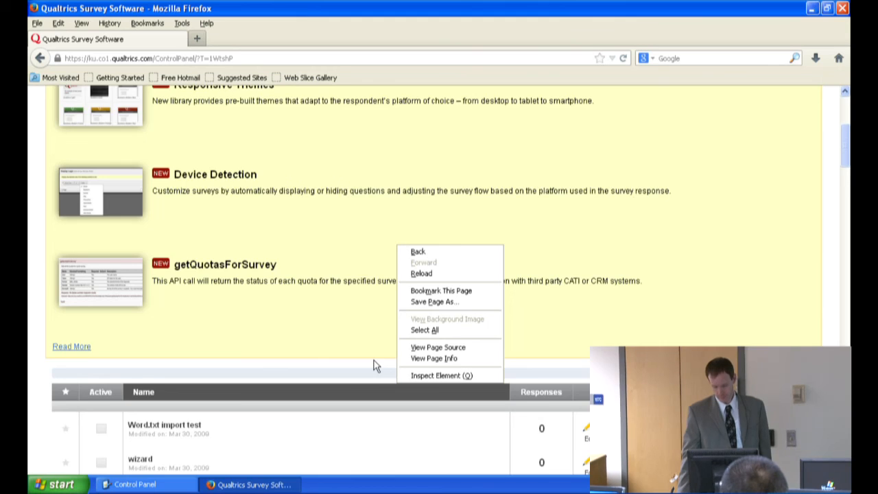
scroll(372, 363, down, 4)
click(337, 249)
scroll(337, 275, up, 4)
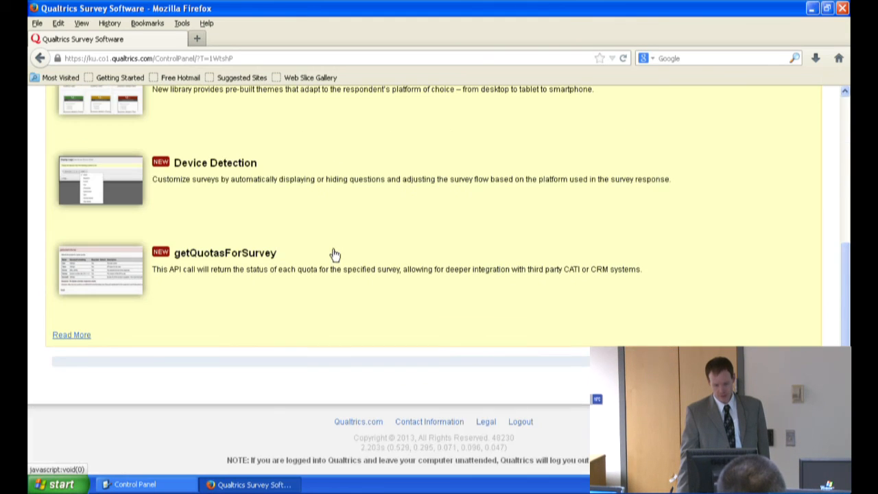
Step: Go back to the Kean University login page and log in as CPD_Demo with the account password
click(40, 59)
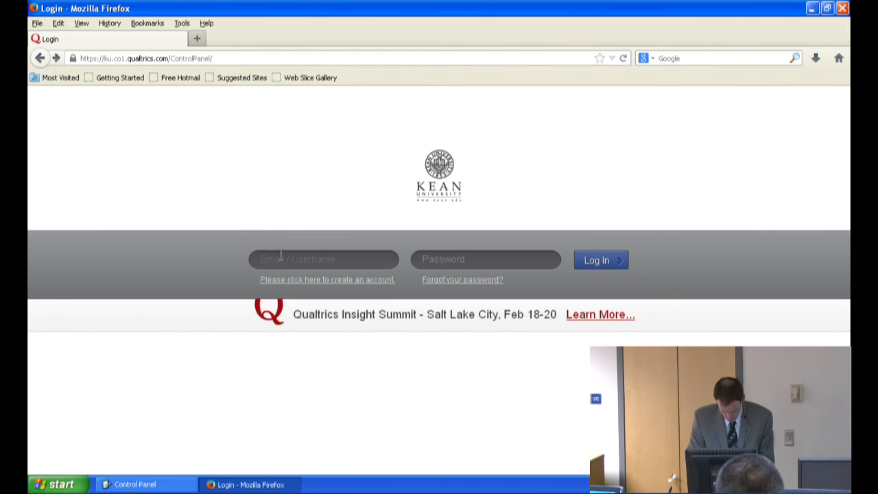
text(CPD_Demo)
key(Tab)
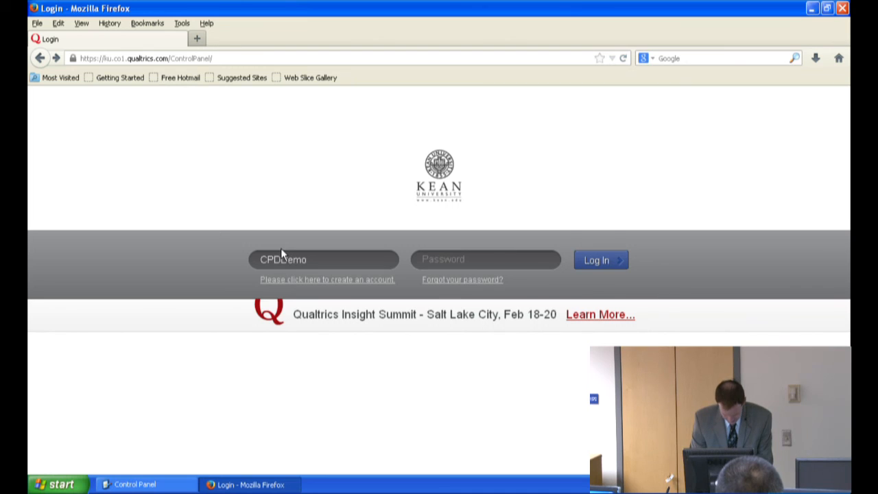
click(280, 250)
click(340, 274)
click(420, 263)
text(p••••••)
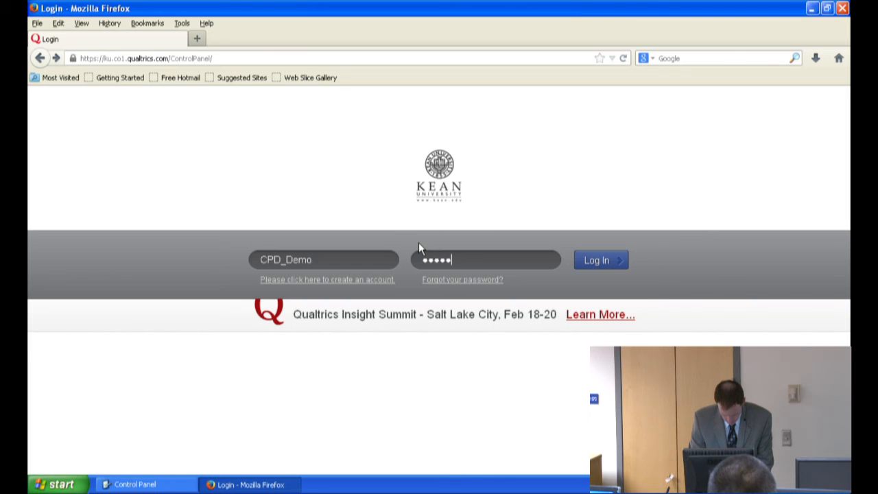
text(•)
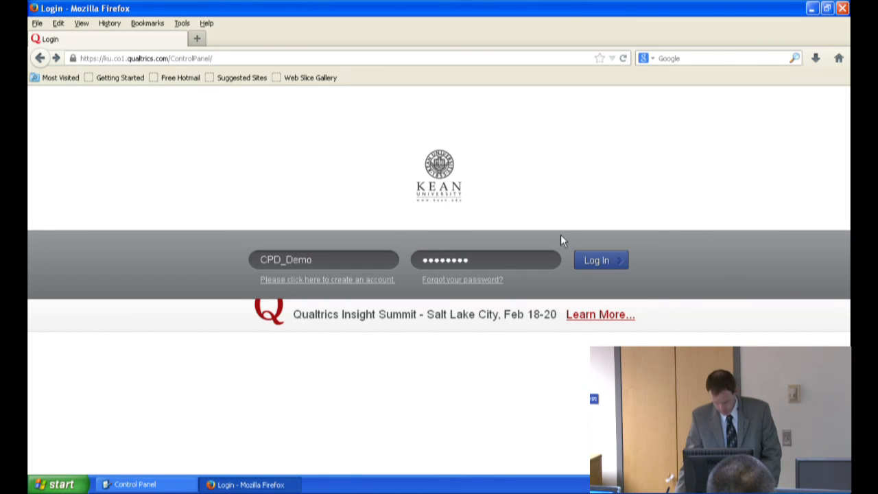
click(585, 262)
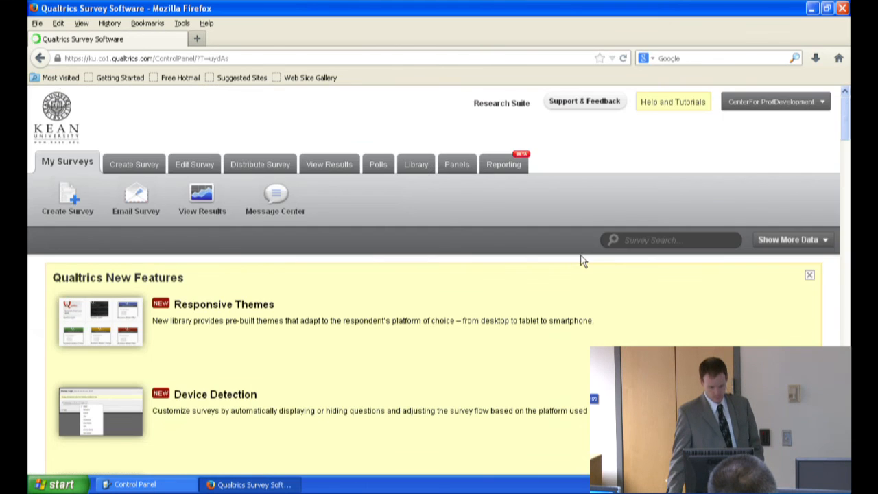
Step: Examine the full survey list, including the group and shared surveys and the tasks available for each
scroll(581, 259, down, 5)
scroll(580, 277, down, 3)
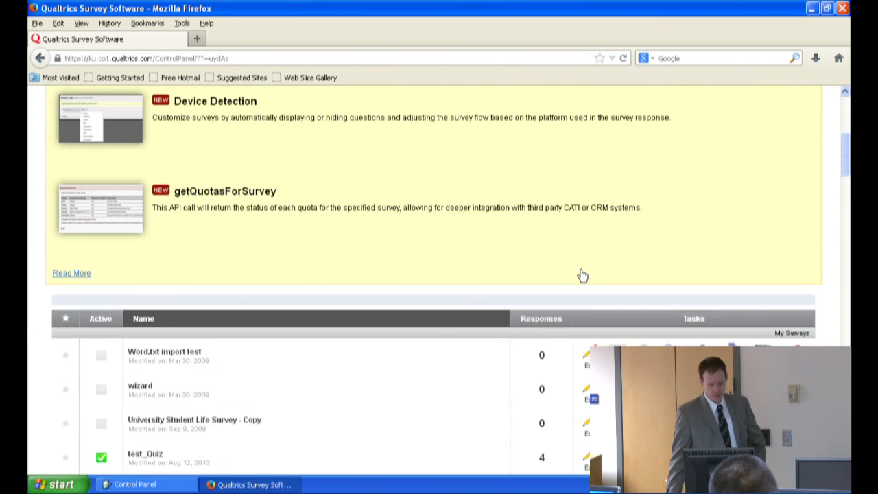
scroll(607, 267, down, 3)
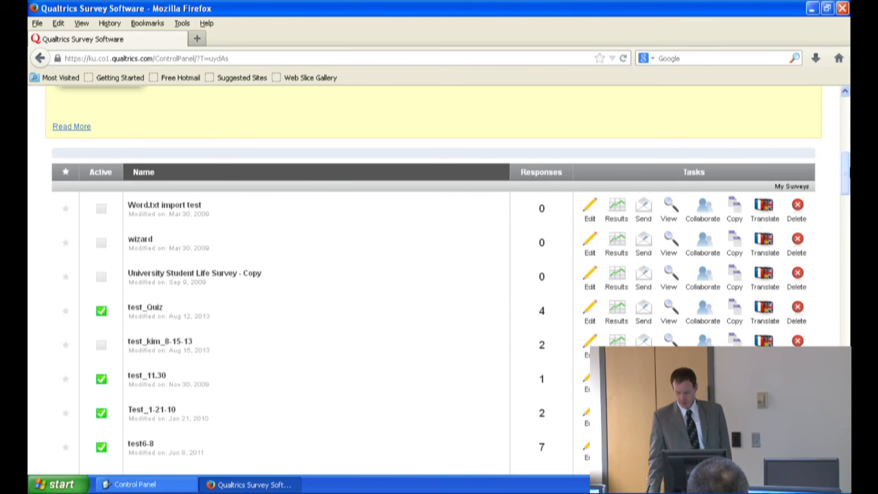
drag(845, 170, 845, 386)
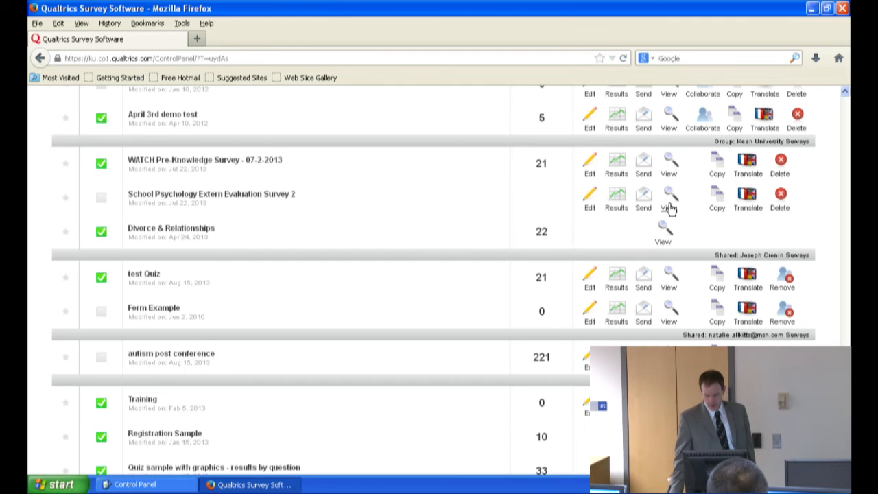
scroll(666, 203, down, 2)
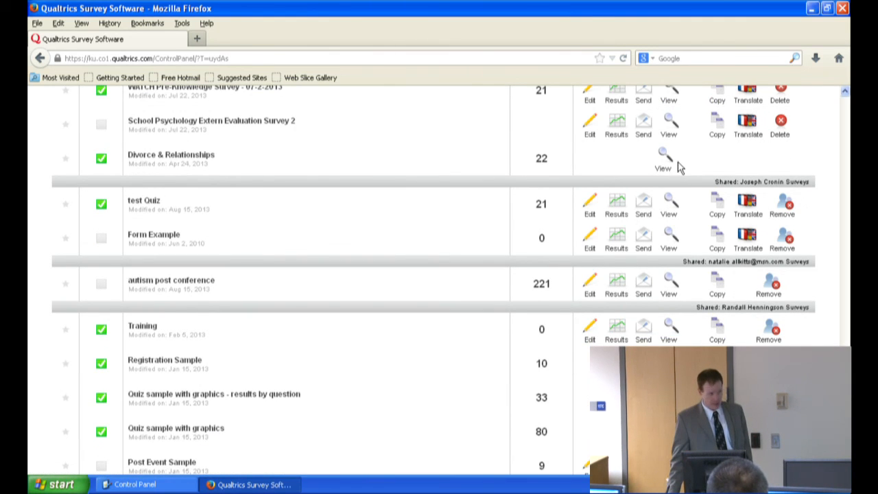
scroll(678, 162, down, 2)
scroll(677, 162, down, 3)
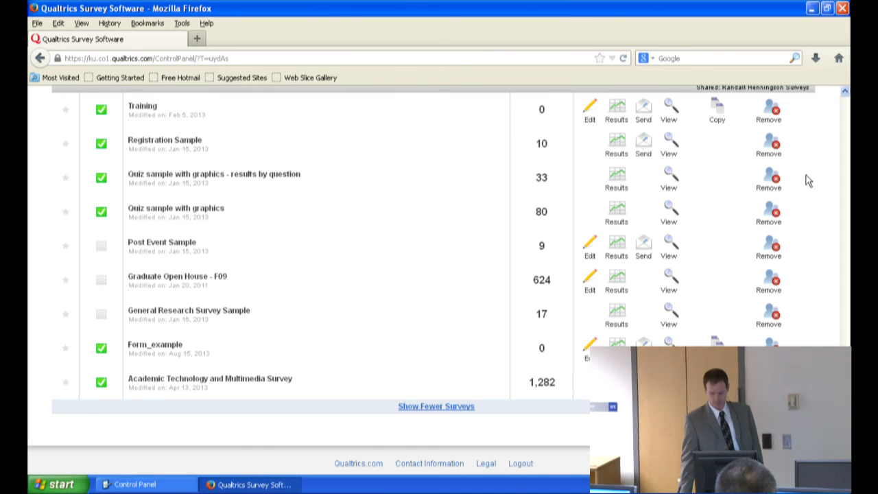
drag(846, 444, 849, 104)
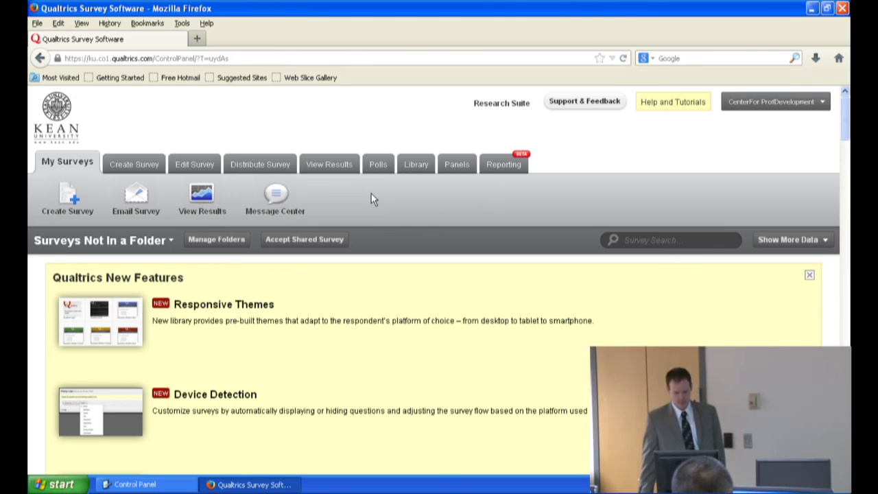
Step: Open the Message Center, read the Qualtrics New Features message dated Jul 30, 2013, and return to the inbox
click(275, 198)
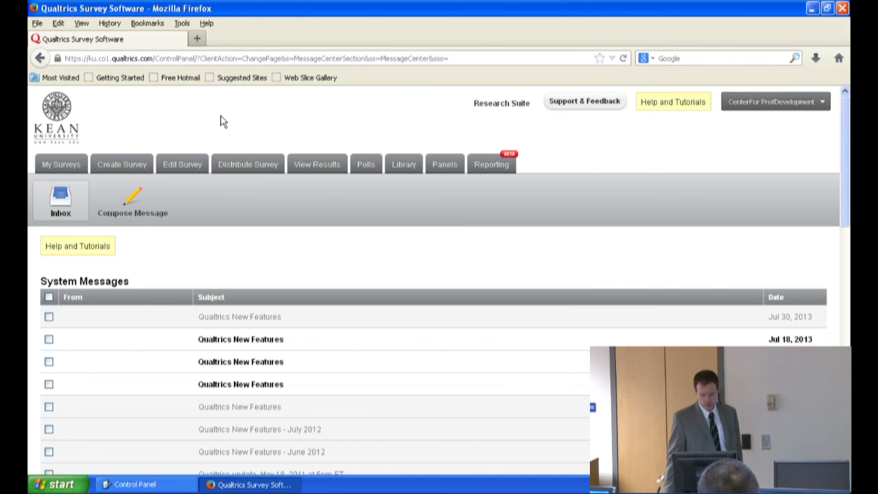
click(221, 320)
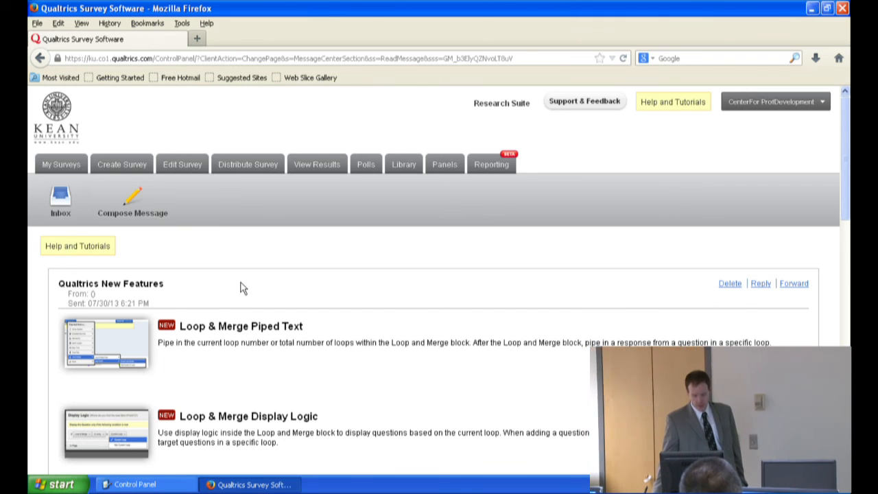
scroll(245, 286, down, 2)
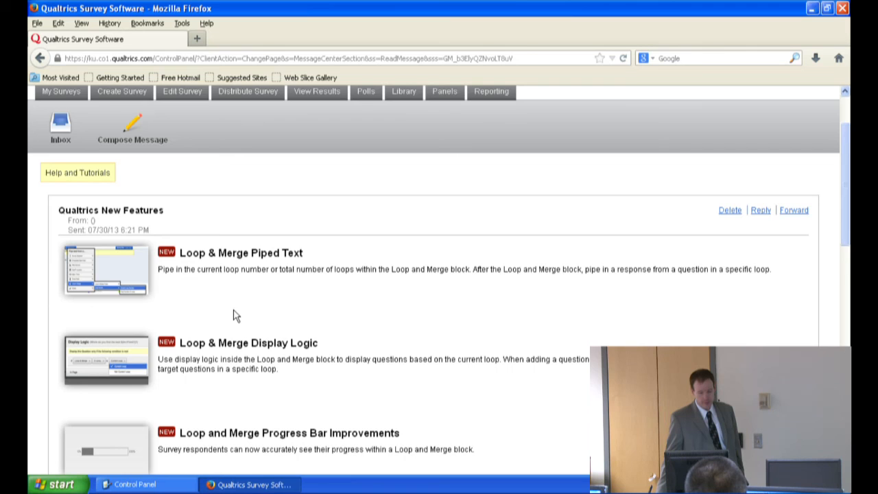
scroll(233, 316, down, 6)
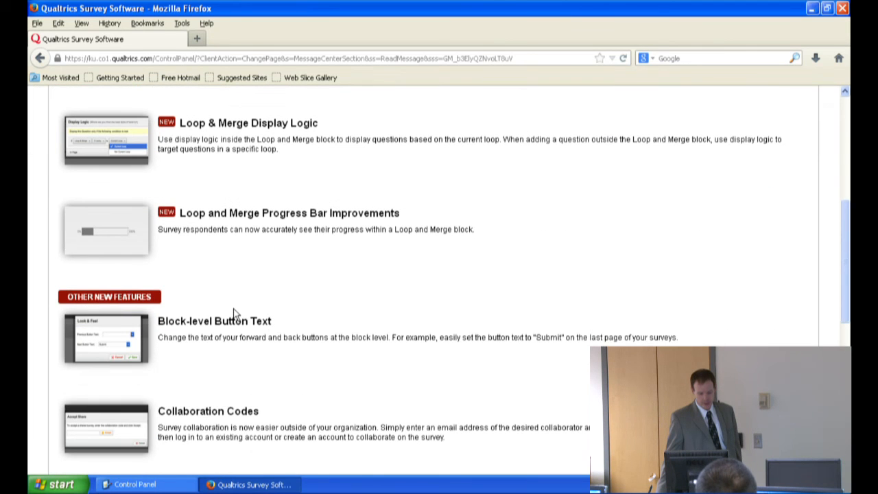
right_click(233, 313)
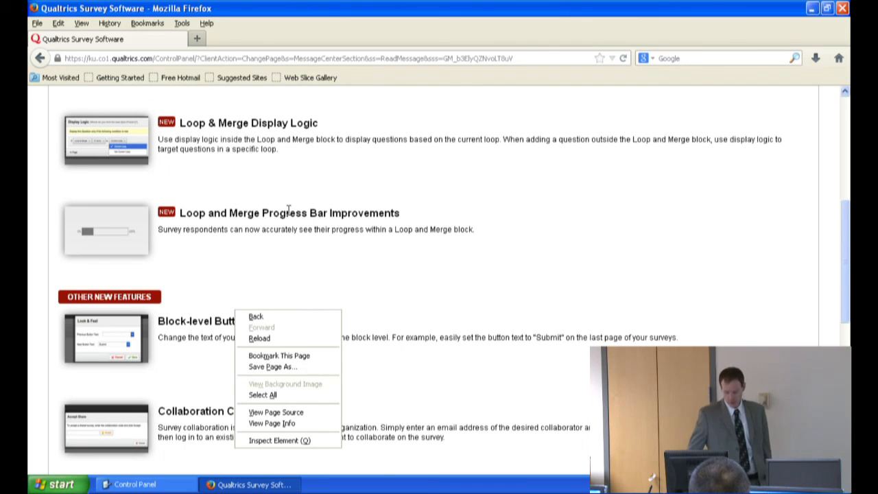
scroll(292, 216, down, 10)
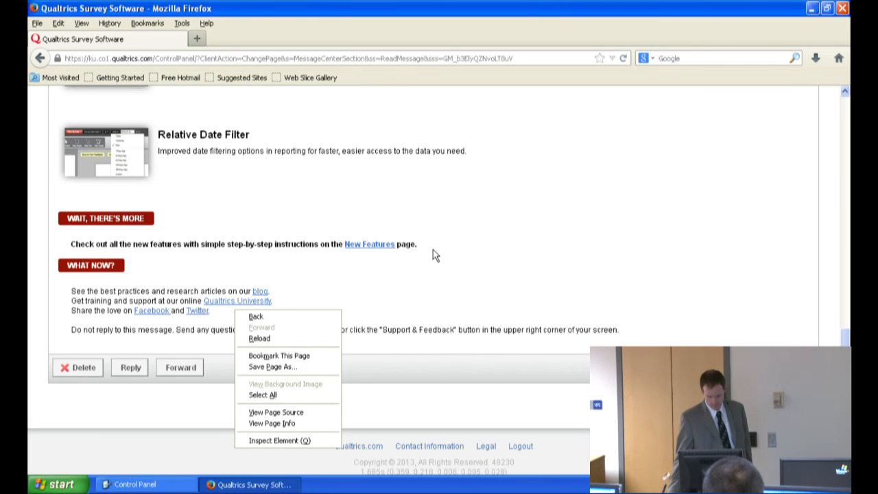
scroll(445, 248, up, 10)
scroll(459, 246, up, 5)
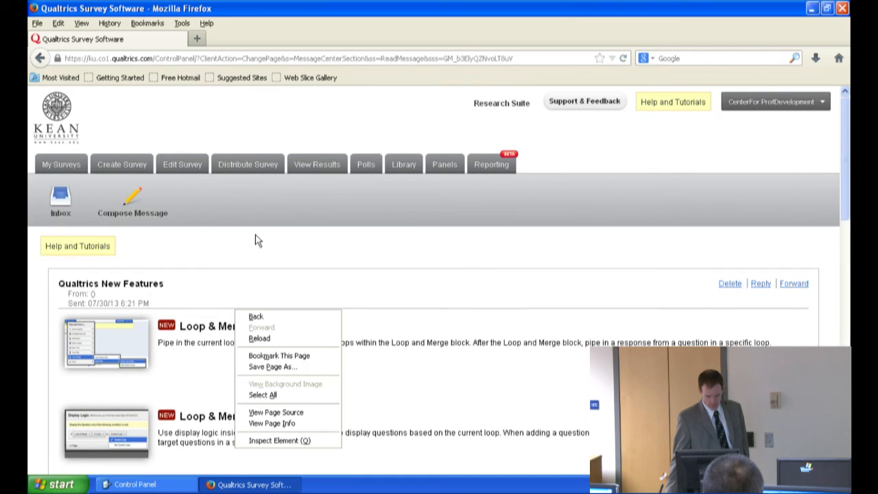
click(60, 198)
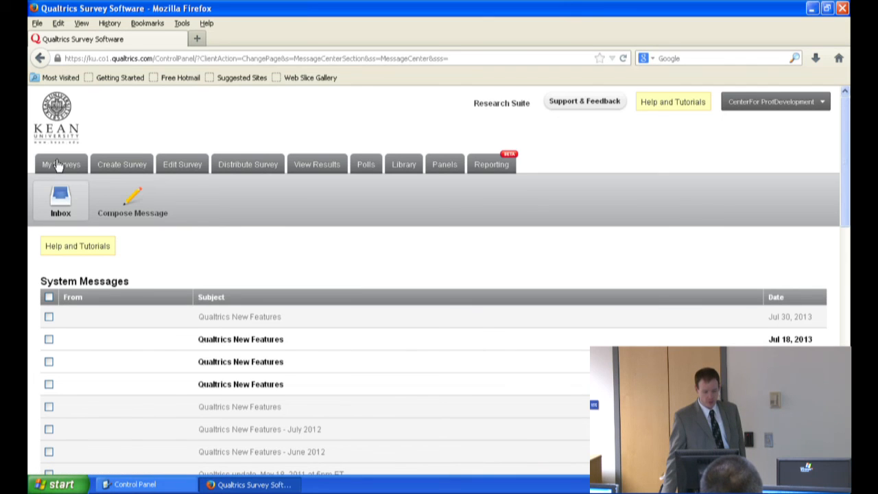
Step: Return to My Surveys and look over the new features notice
click(57, 165)
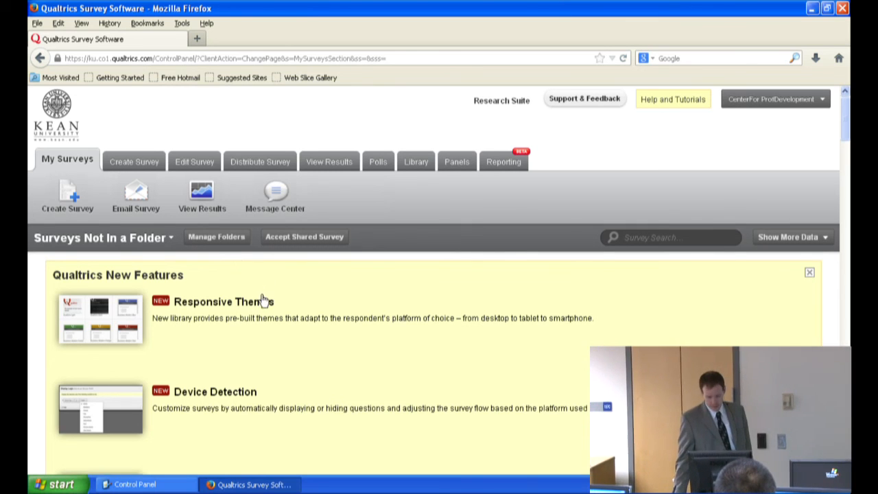
scroll(265, 300, down, 3)
scroll(290, 303, up, 2)
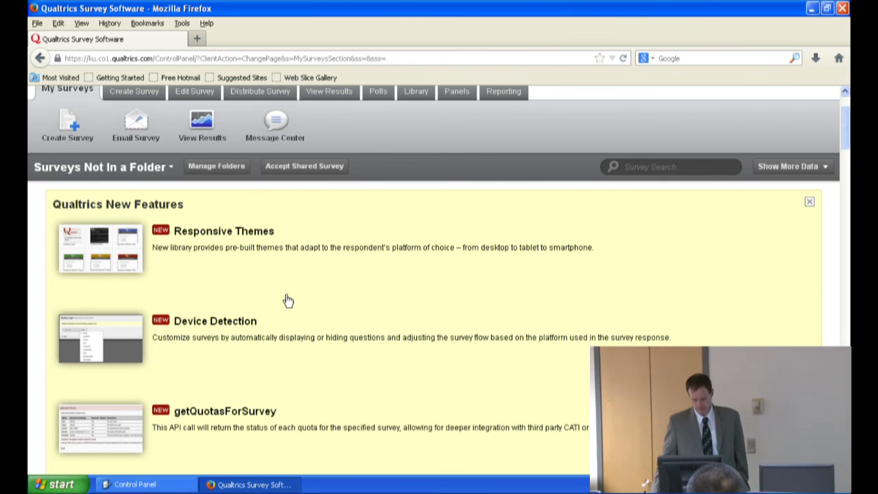
scroll(221, 197, up, 2)
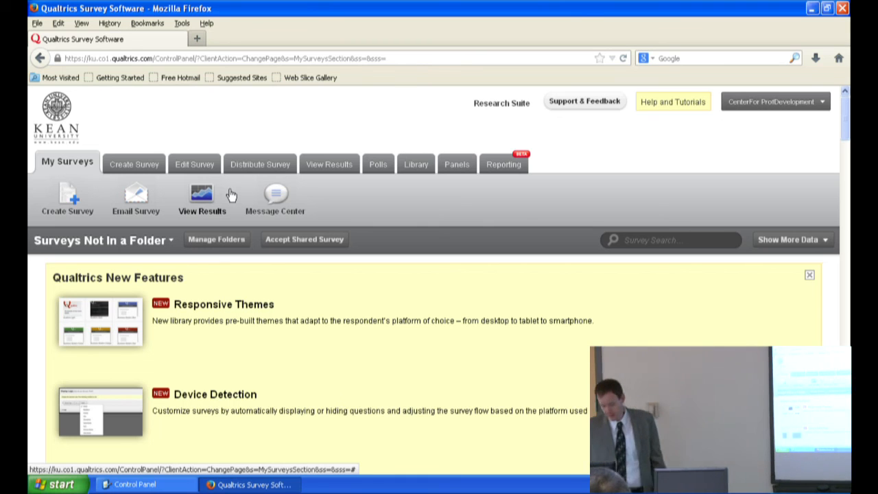
Step: Open the survey creation page and review the available ways to create a survey
click(153, 169)
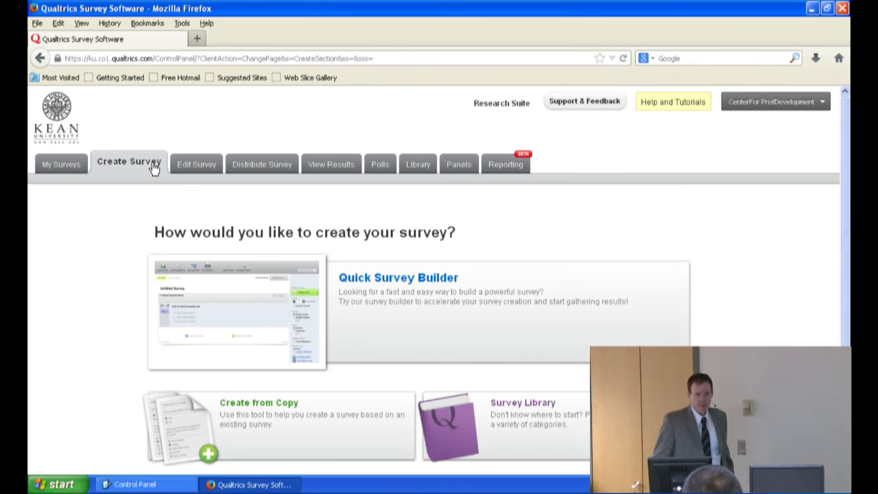
scroll(147, 167, down, 3)
scroll(158, 152, up, 2)
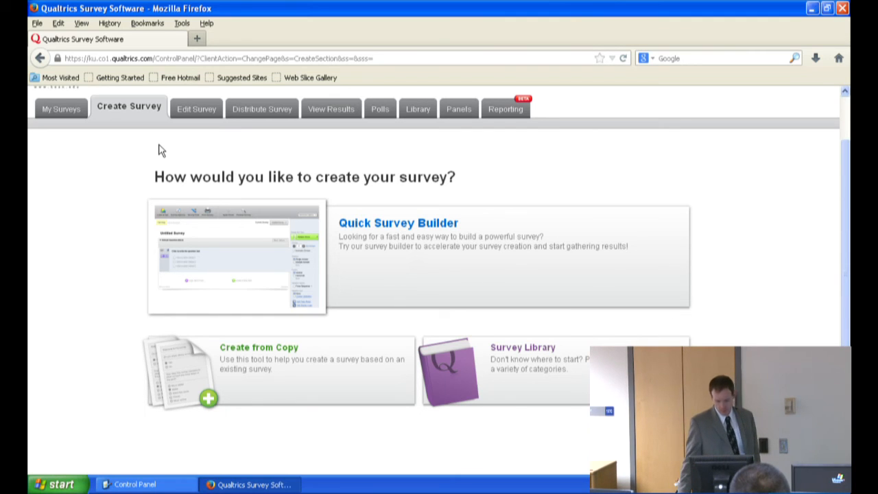
Step: Open the option to create a survey from the Survey Library, review the libraries available as sources, and cancel
click(504, 354)
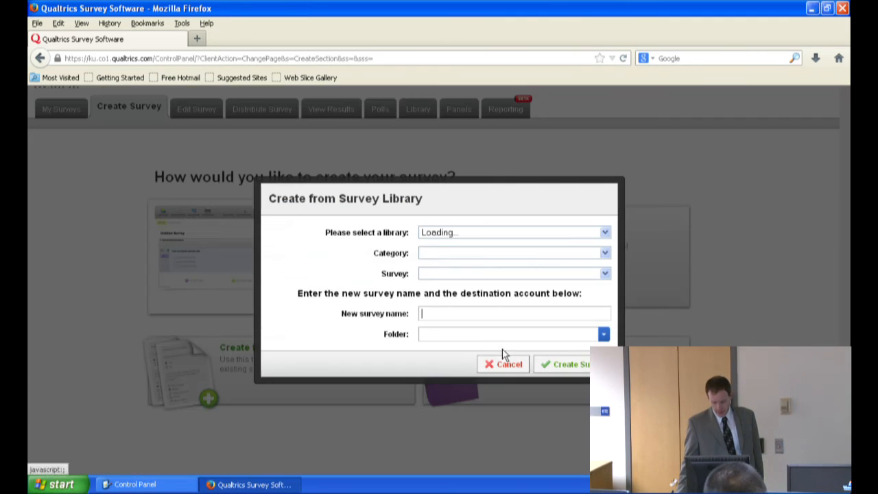
click(602, 234)
click(602, 234)
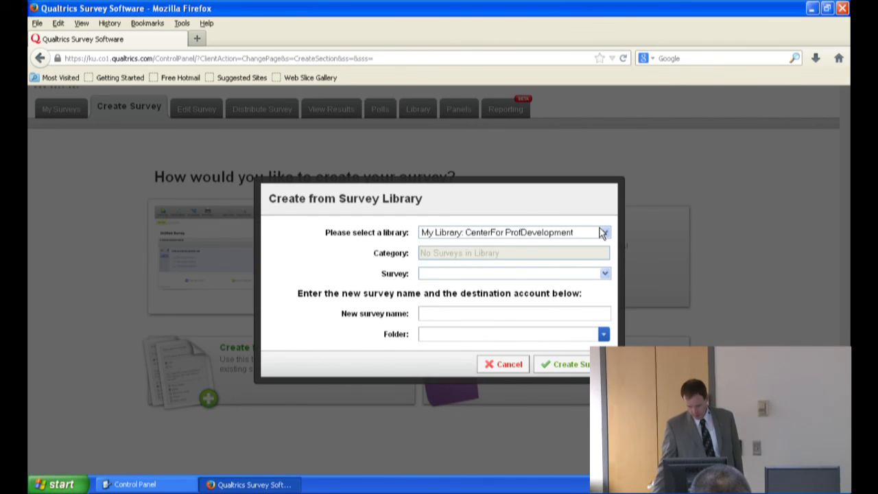
click(604, 233)
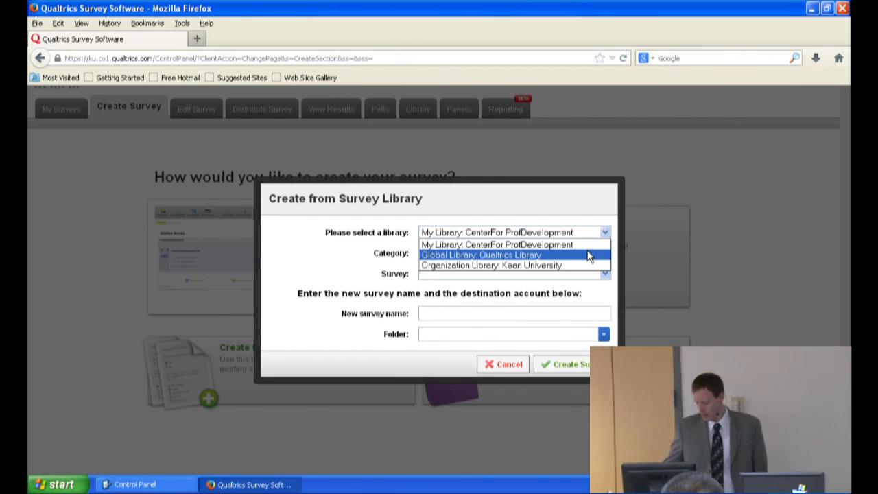
click(504, 369)
click(504, 370)
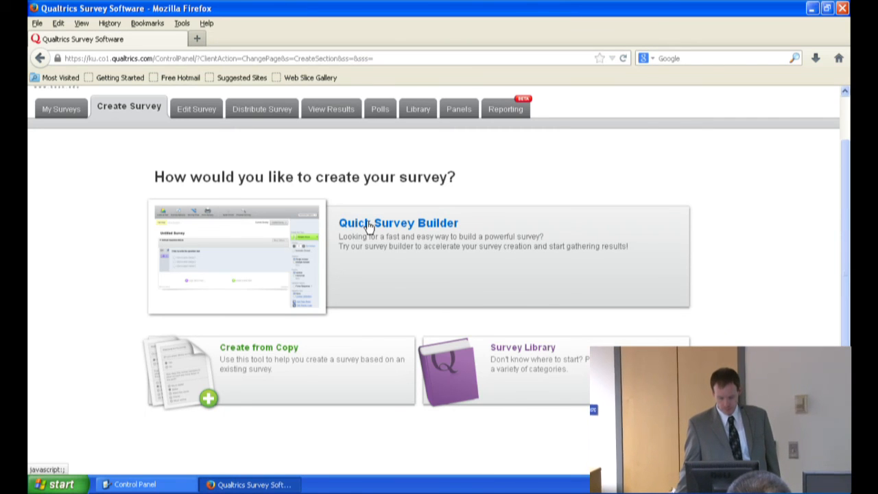
Step: Create a survey named Sept 17 Survey with the Quick Survey Builder and add a new item to its Default Question Block
click(368, 225)
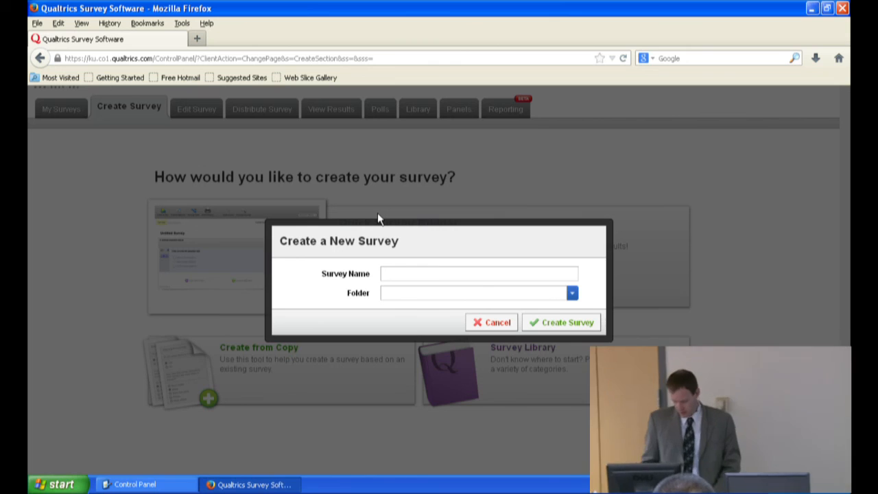
text(Sept 17 Survey)
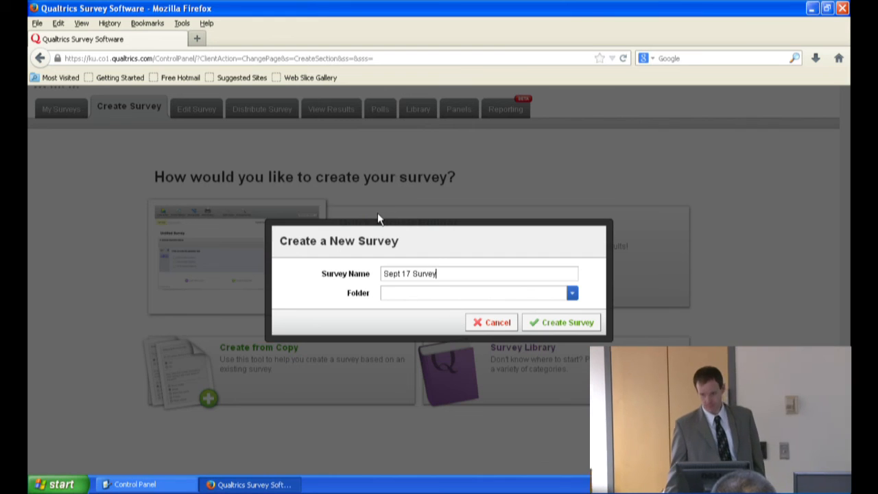
click(544, 322)
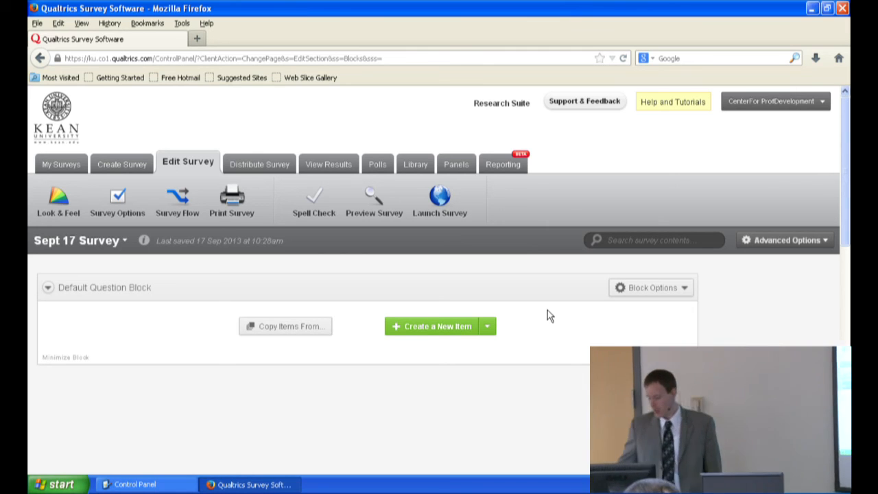
click(447, 327)
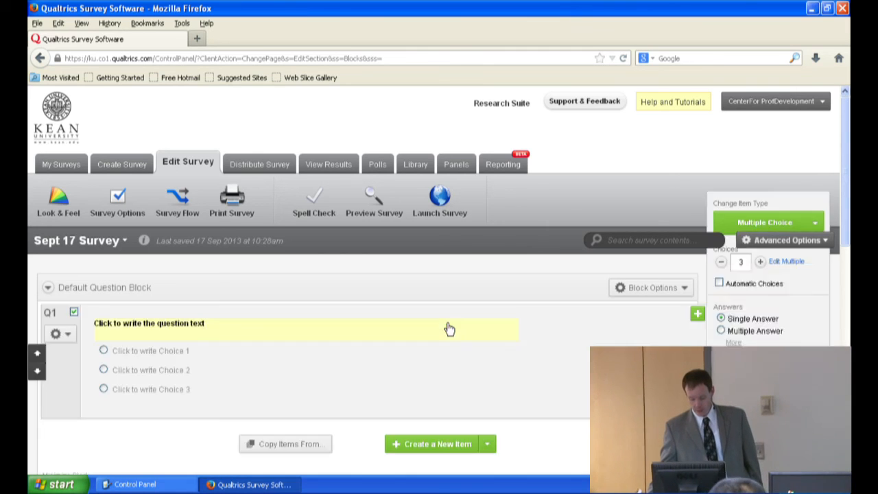
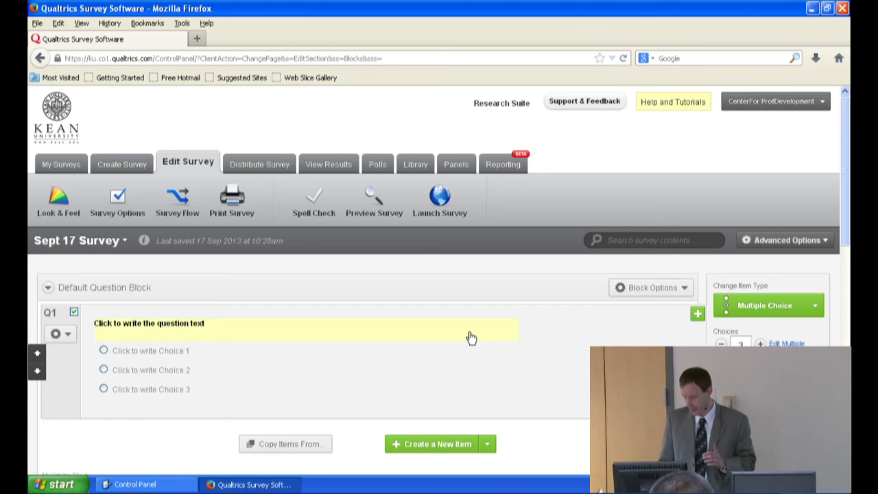
Step: Try adding a fourth answer choice to Q1, and reduce the number of choices back to 3
drag(844, 157, 839, 189)
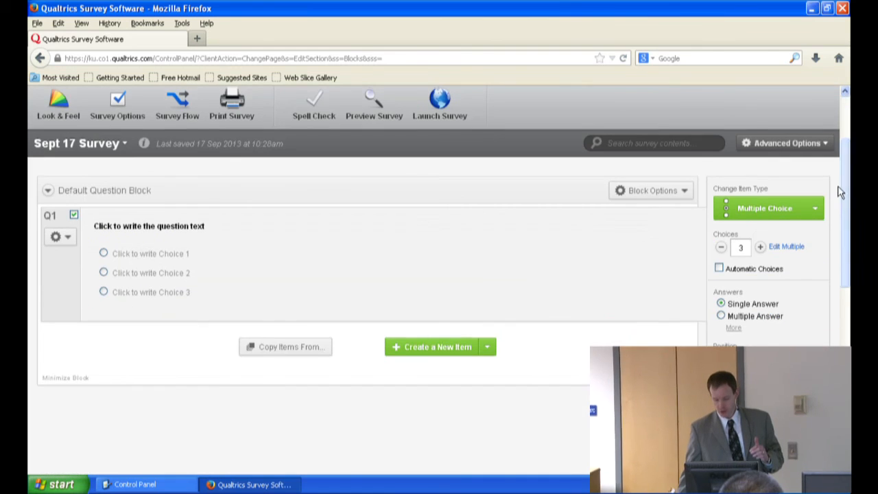
click(761, 248)
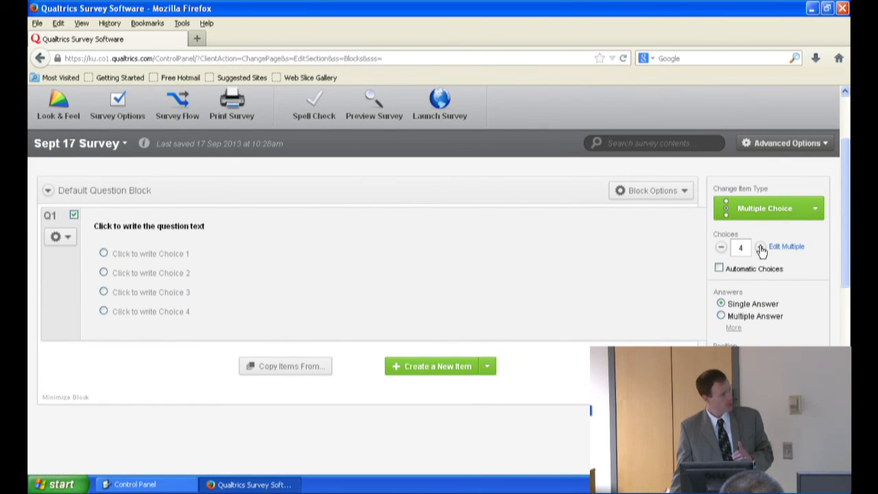
click(721, 248)
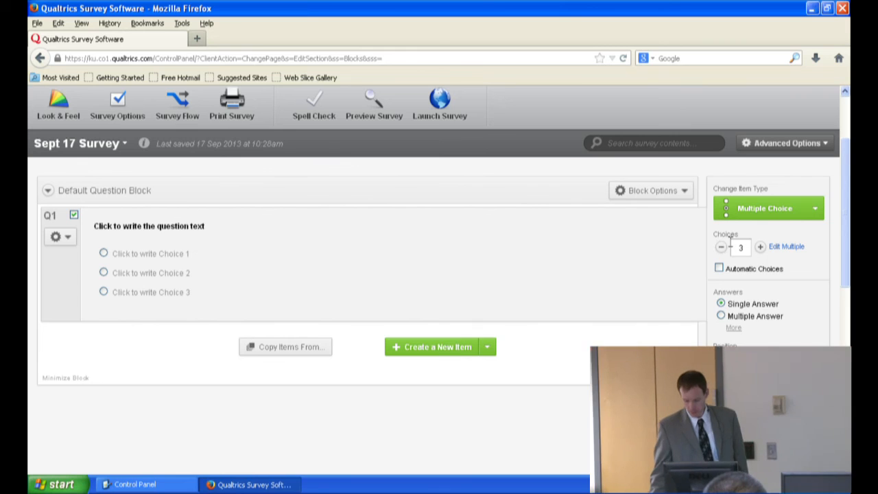
Step: Fill Q1 with the automatic Disagree - Agree choices and look through the other available answer scales
click(718, 269)
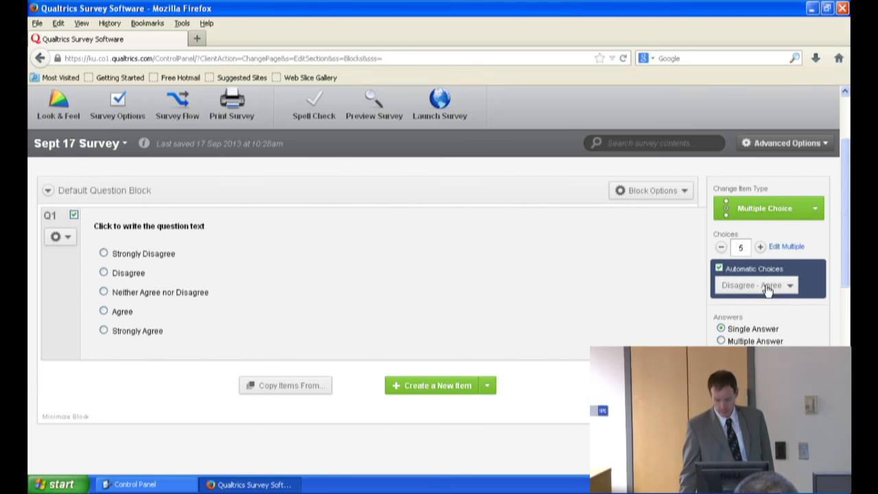
click(789, 288)
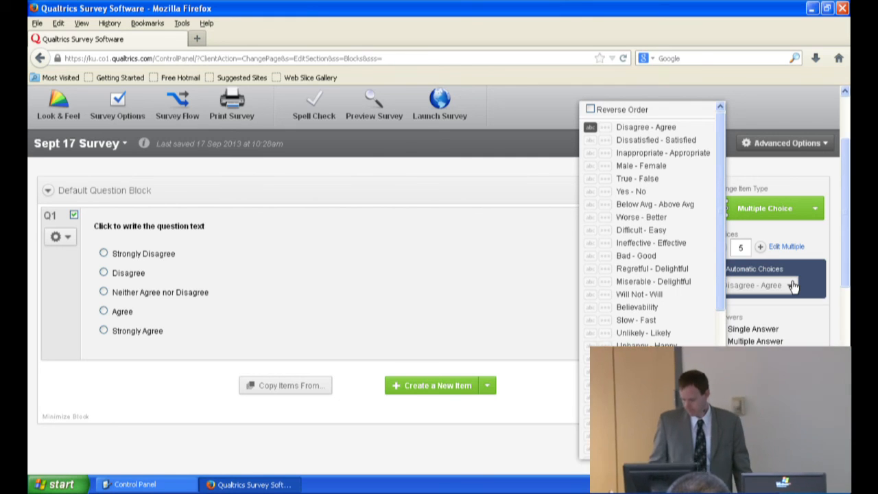
click(846, 284)
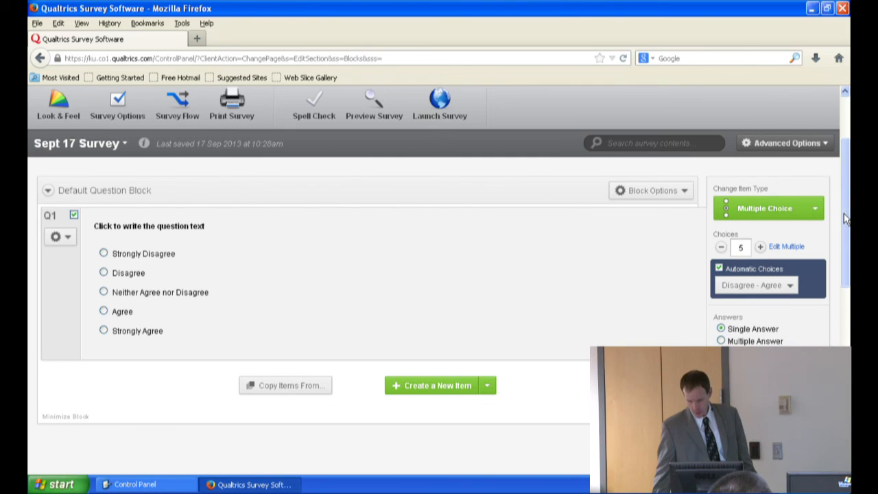
Step: Try the Horizontal and Column positions for Q1's choices, and turn off the automatic choices
drag(844, 279, 843, 325)
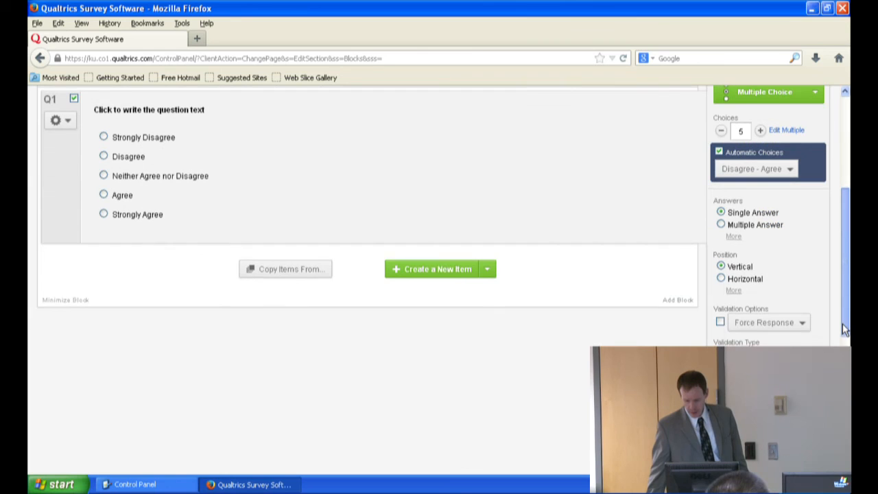
click(740, 282)
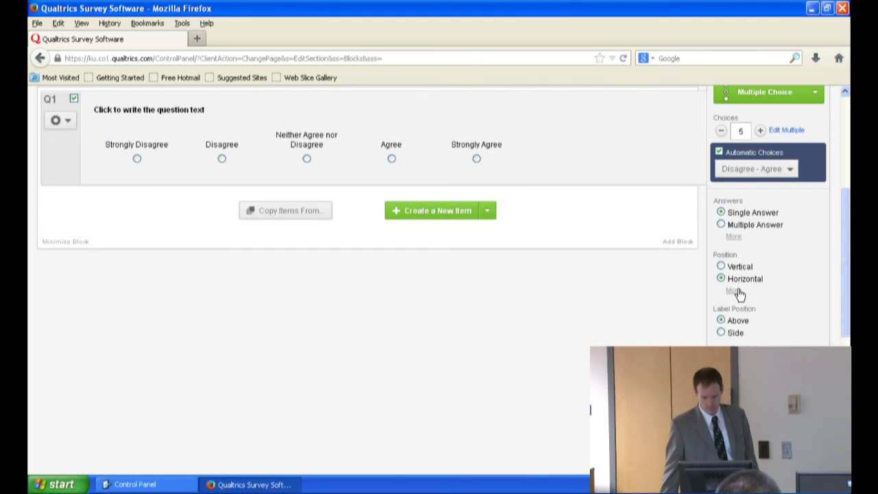
click(735, 291)
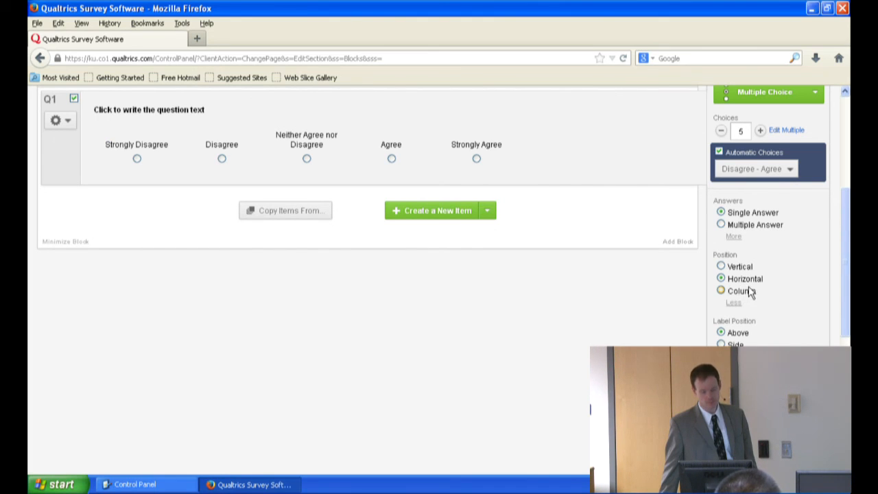
click(749, 293)
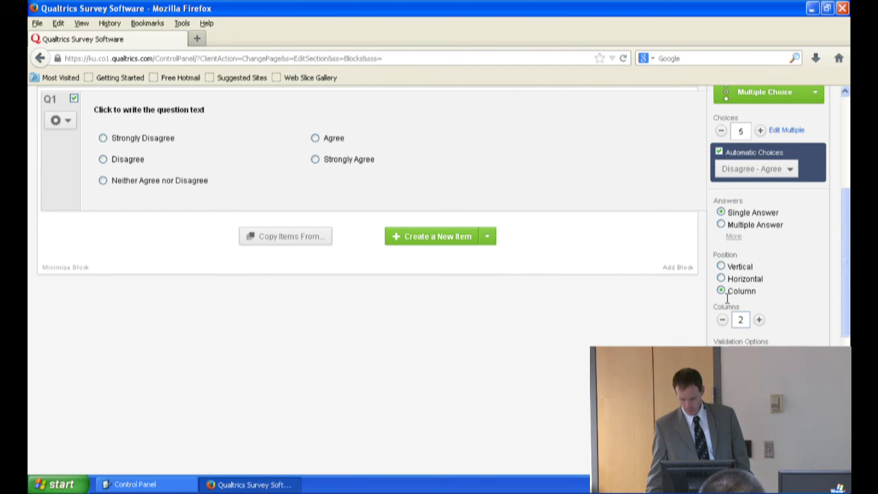
click(718, 152)
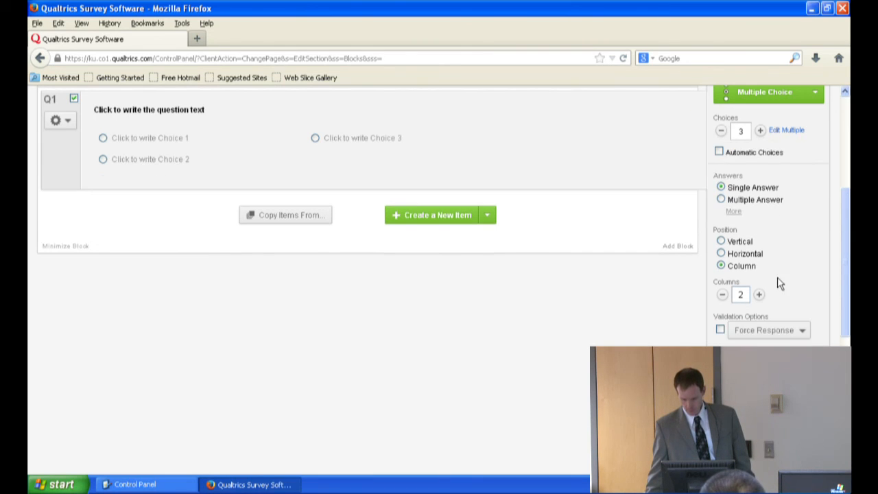
Step: Enable Force Response validation for Q1 and set the position of its choices to Vertical
click(720, 329)
click(759, 332)
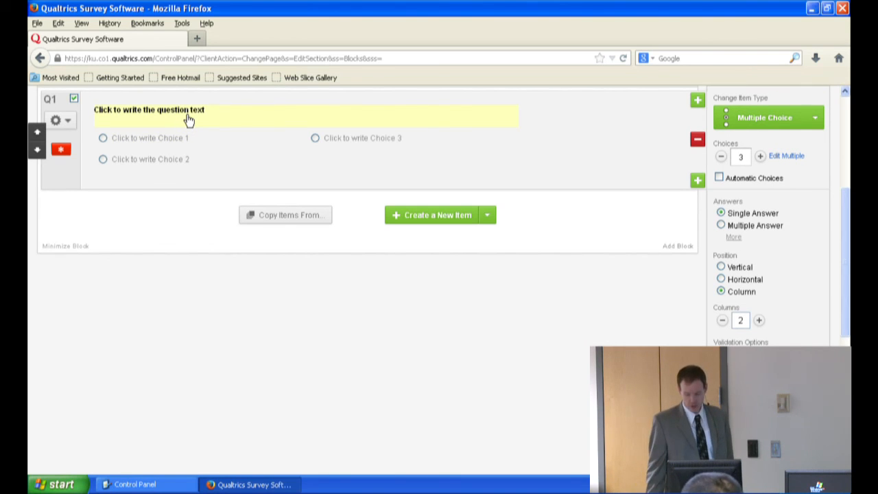
click(722, 269)
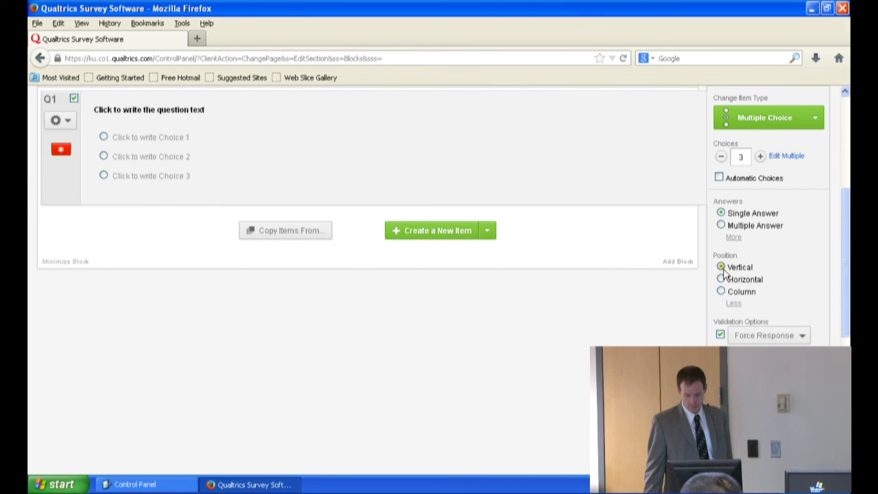
Step: Set Q1's question text to "What type/manufacturer of car do you drive?"
click(177, 106)
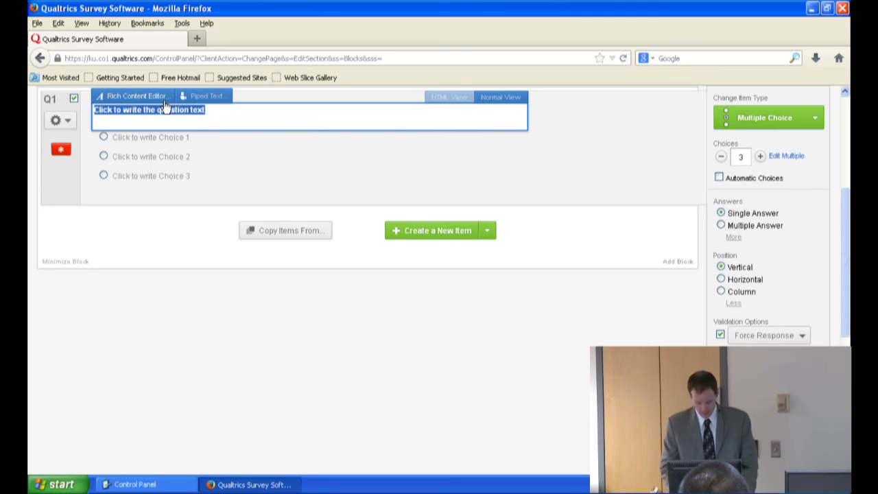
text(What type/)
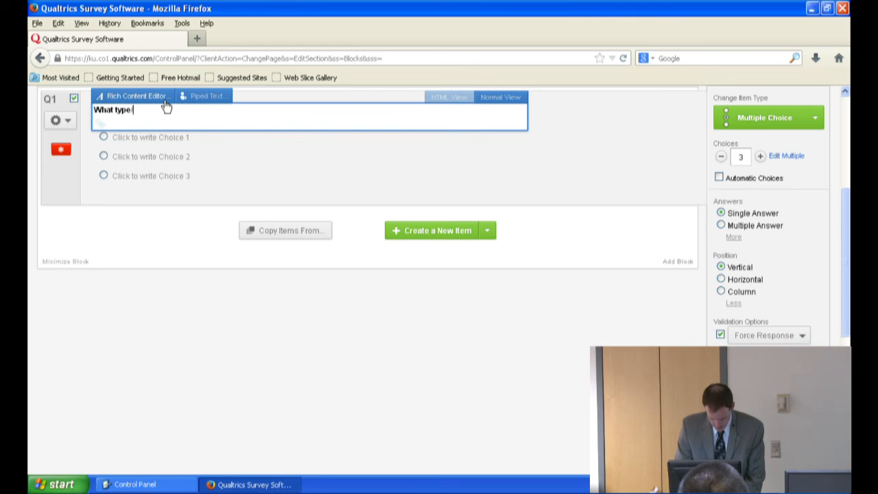
text(manufacturer of )
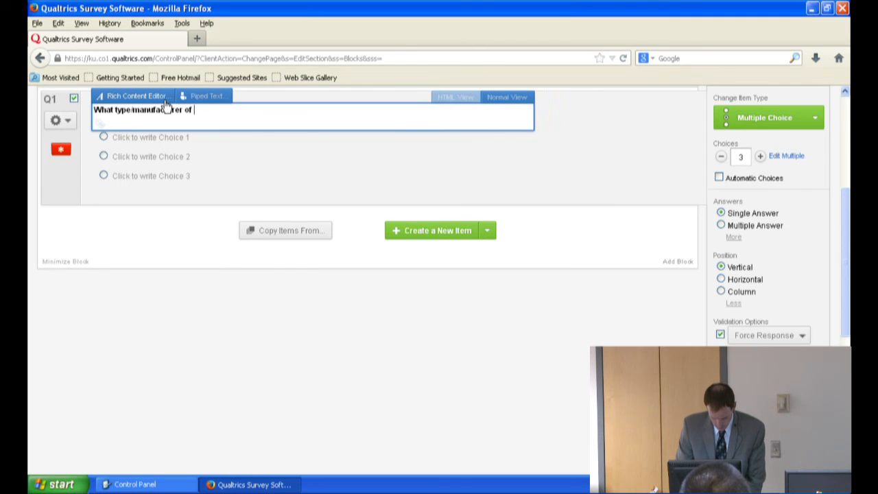
text(car do you drive?)
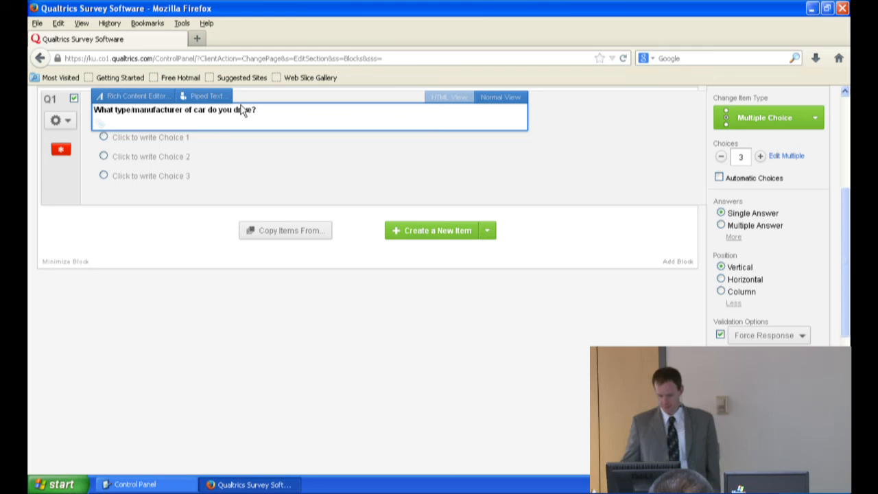
Step: Set the first answer choice of Q1 to "toyota"
click(147, 137)
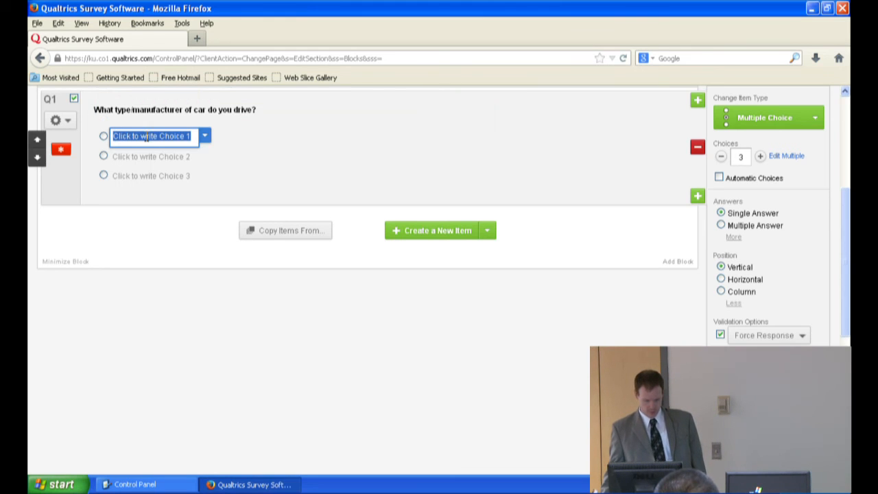
text(fo)
key(BackSpace)
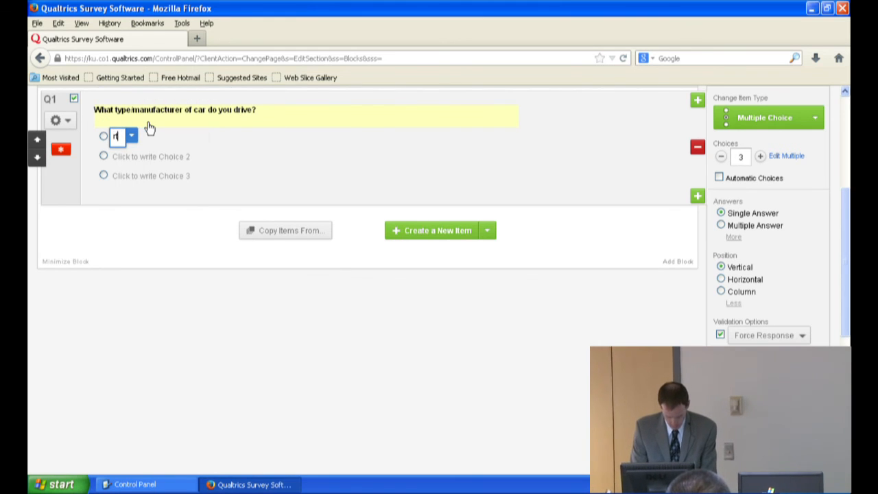
text(toy)
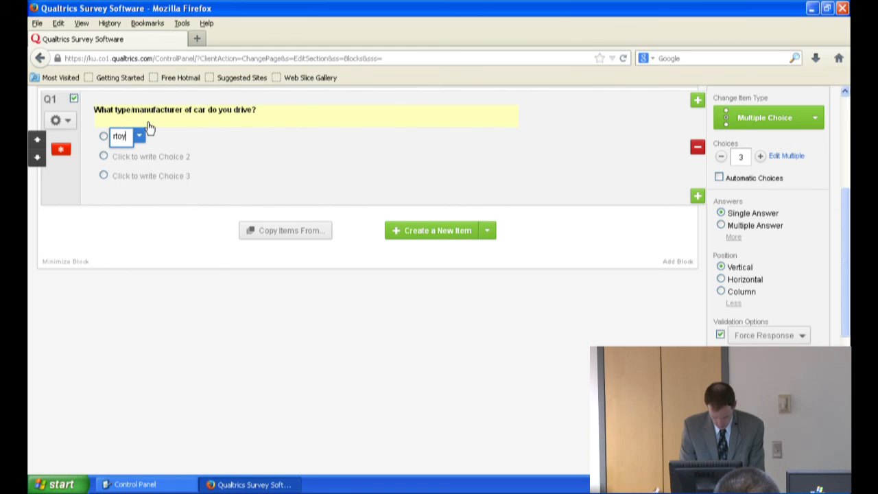
text(ota)
key(BackSpace)
key(BackSpace)
key(BackSpace)
key(BackSpace)
key(BackSpace)
key(BackSpace)
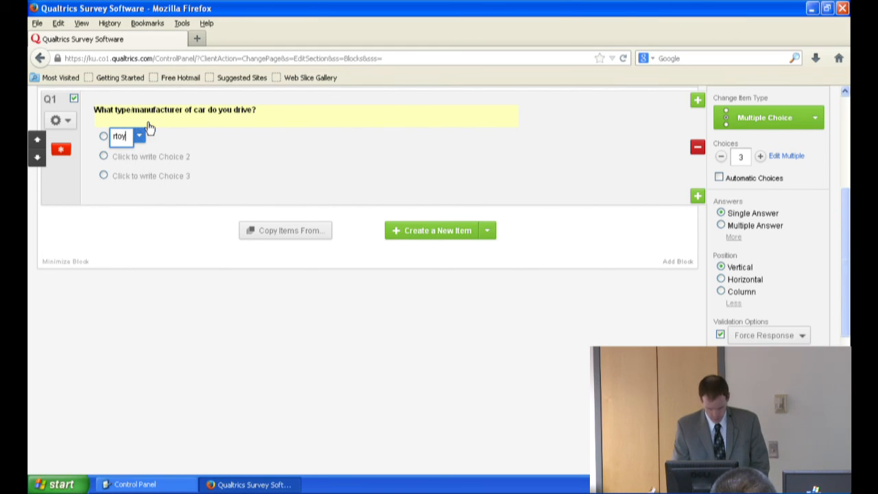
key(BackSpace)
text(t)
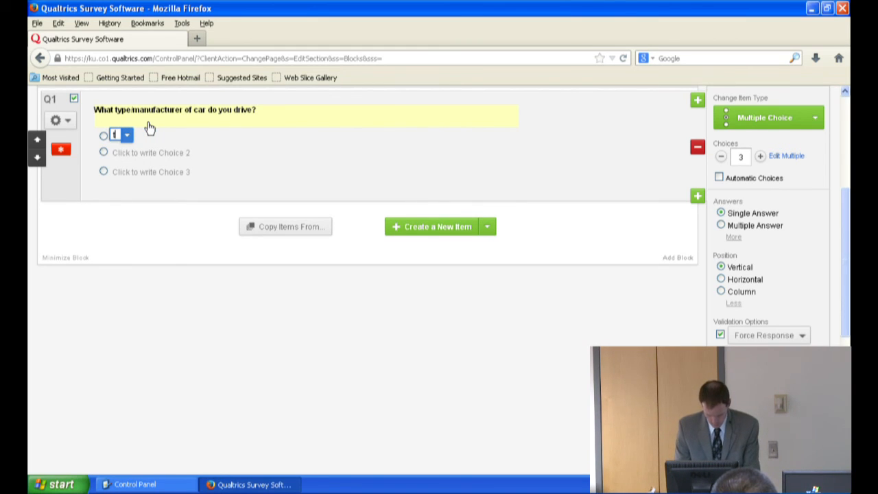
text(oyota)
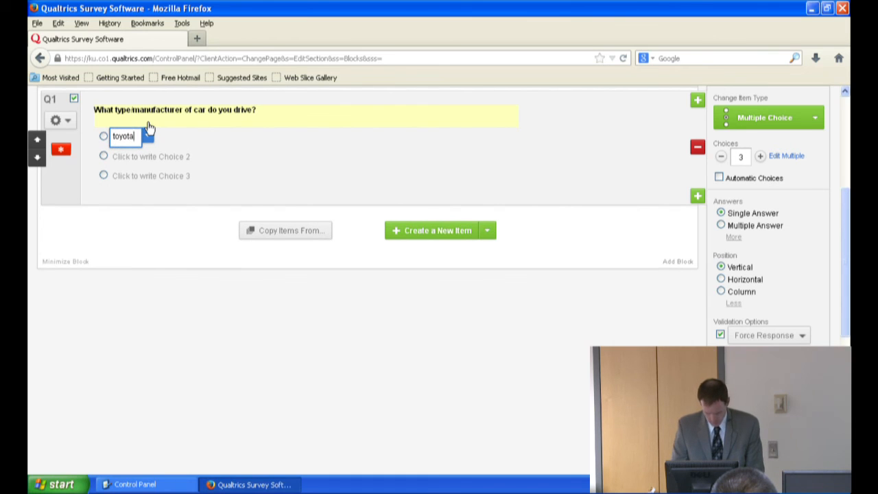
Step: Enter "honda", "GM" and "Ford" as Q1's second, third and fourth answer choices
key(Return)
text(honda)
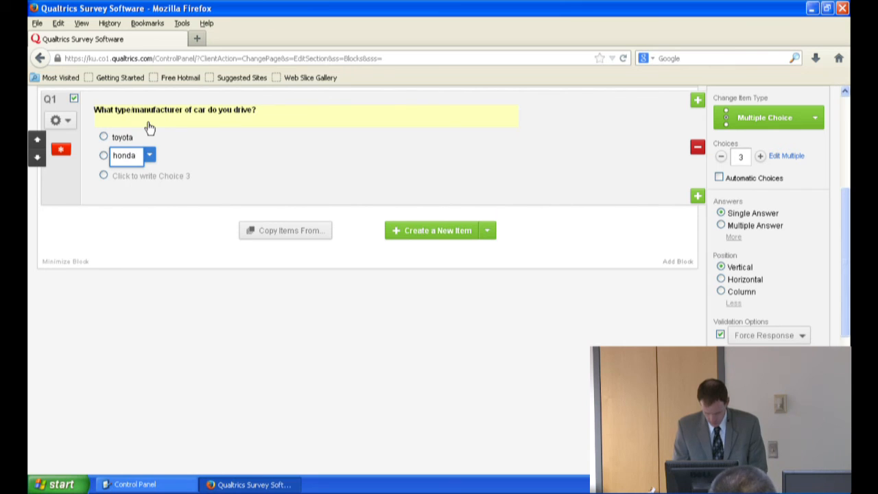
key(Return)
text(GM)
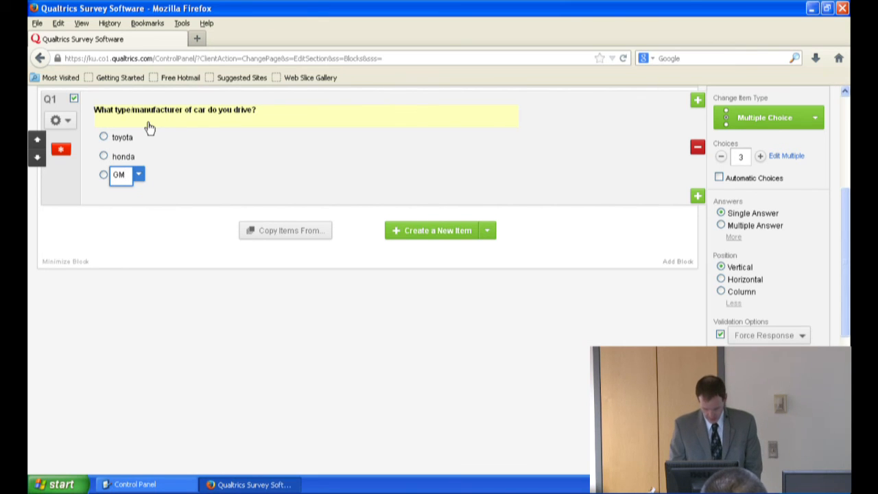
key(Return)
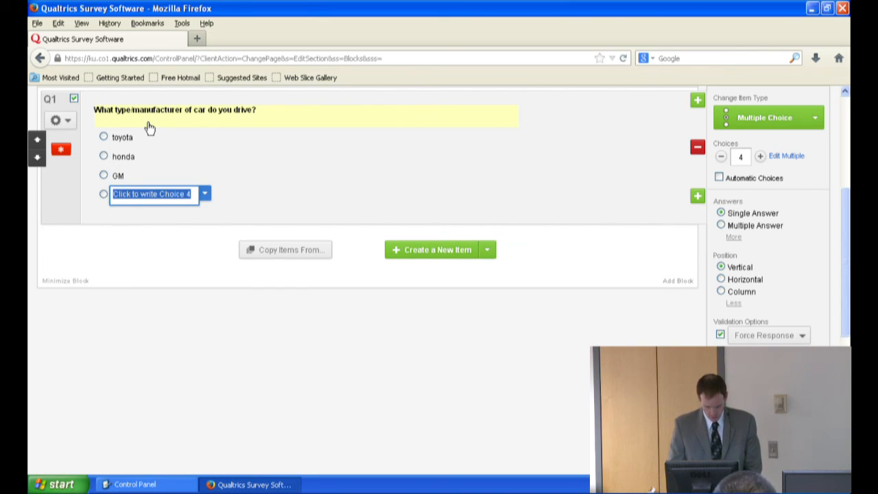
text(Ford)
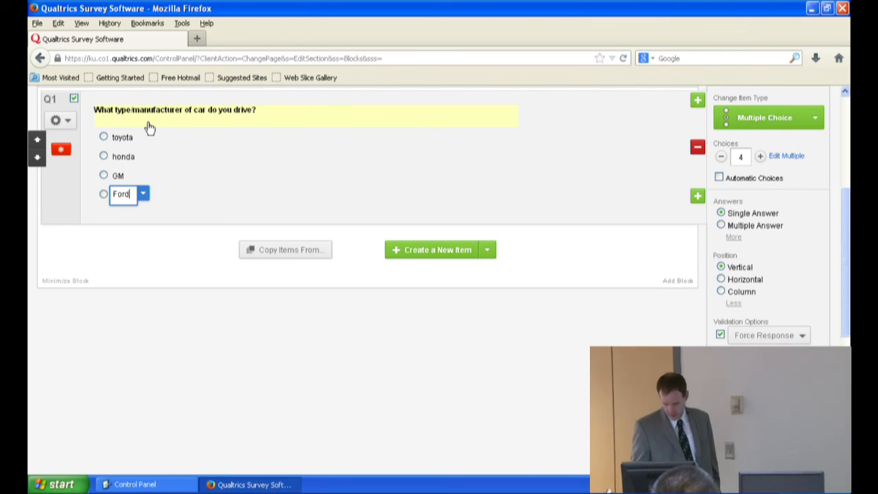
Step: Add a fifth choice "Other (specify below)" to Q1 and allow text entry for it
key(Return)
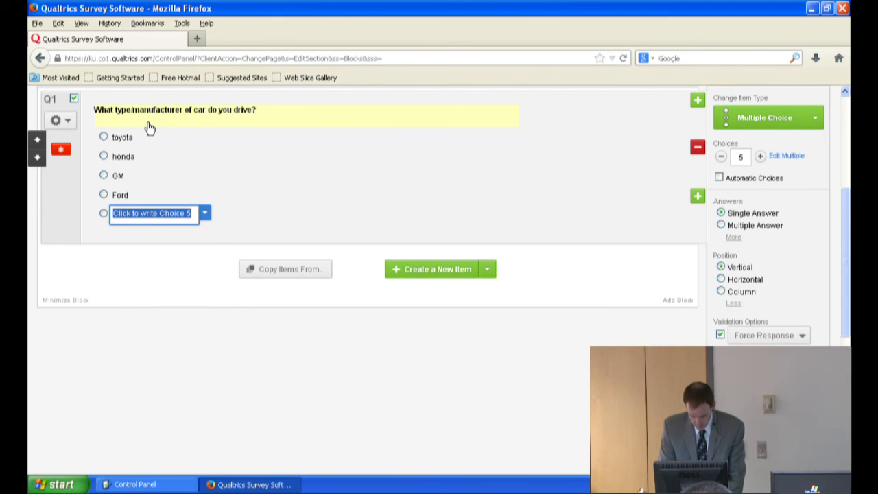
text(Other (specify below)
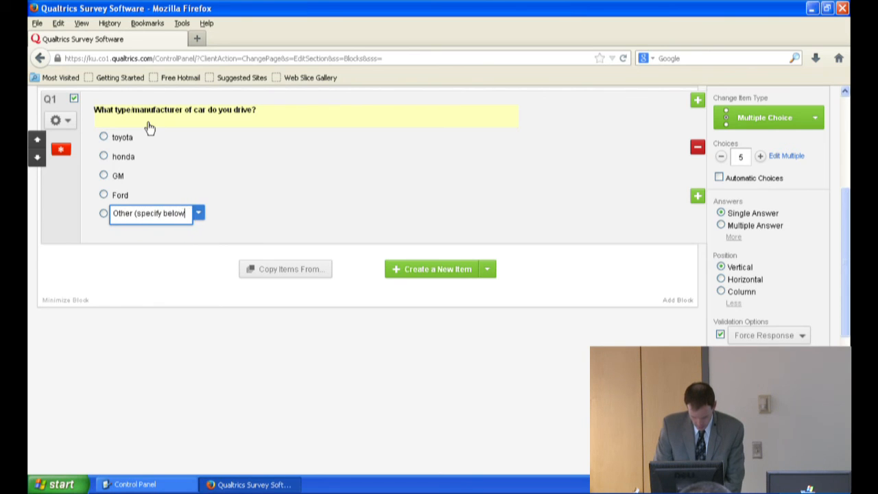
text())
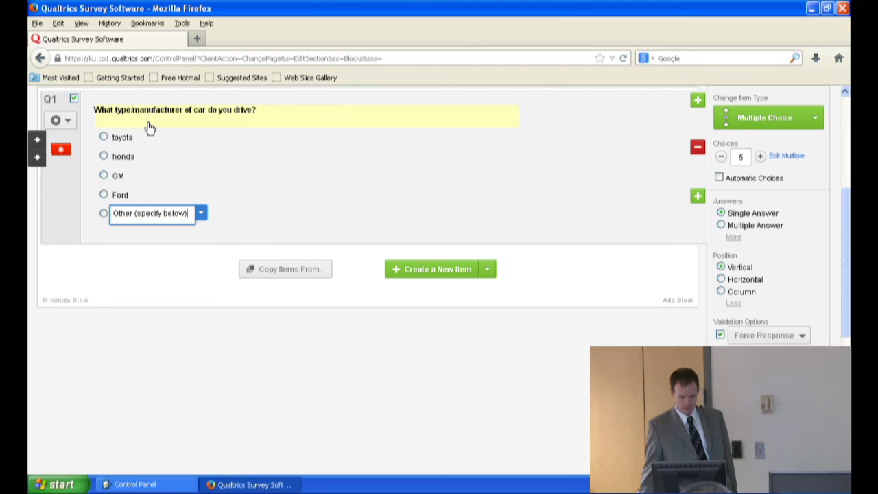
click(201, 215)
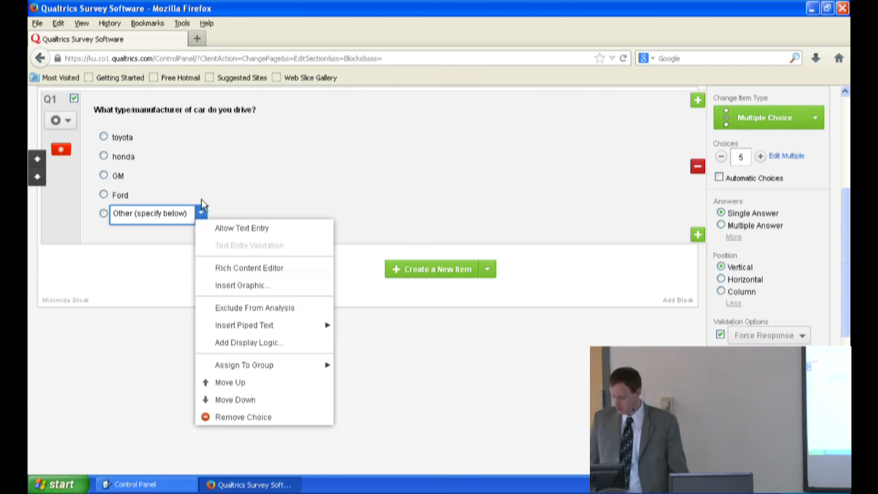
click(231, 227)
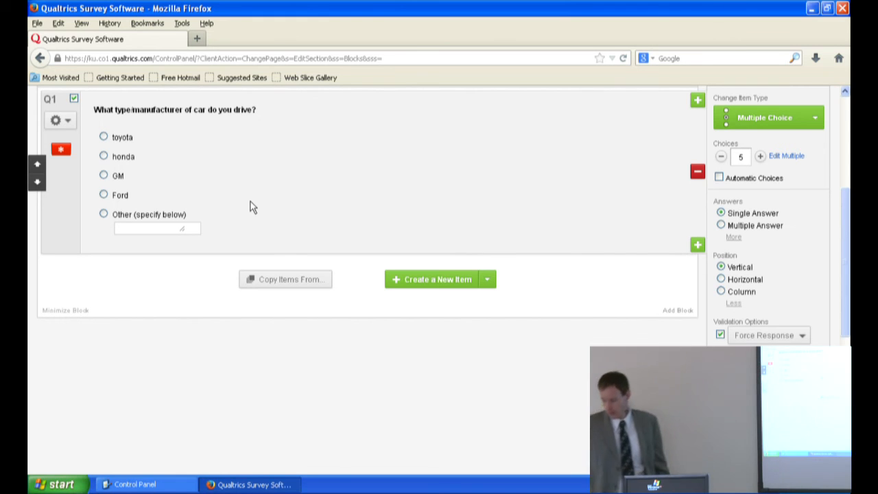
Step: Apply advanced randomization to Q1, randomizing toyota, honda, GM and Ford while keeping "Other (specify below)" in its fixed position
click(60, 120)
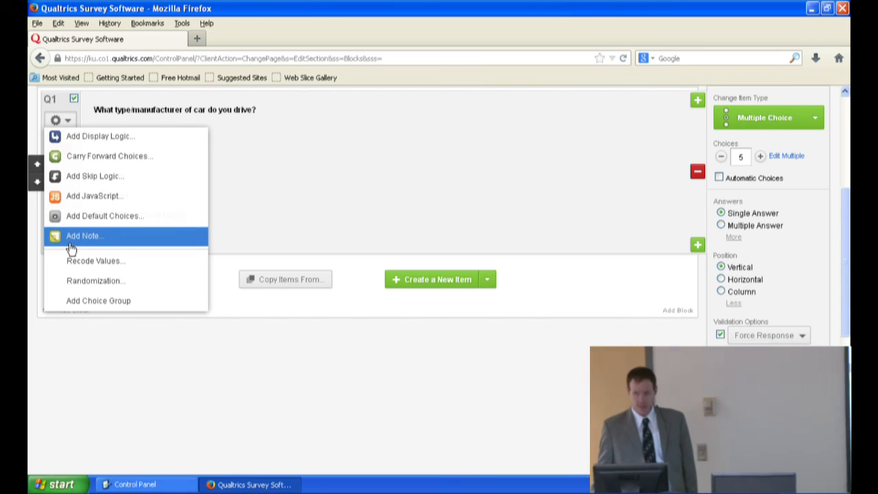
click(58, 282)
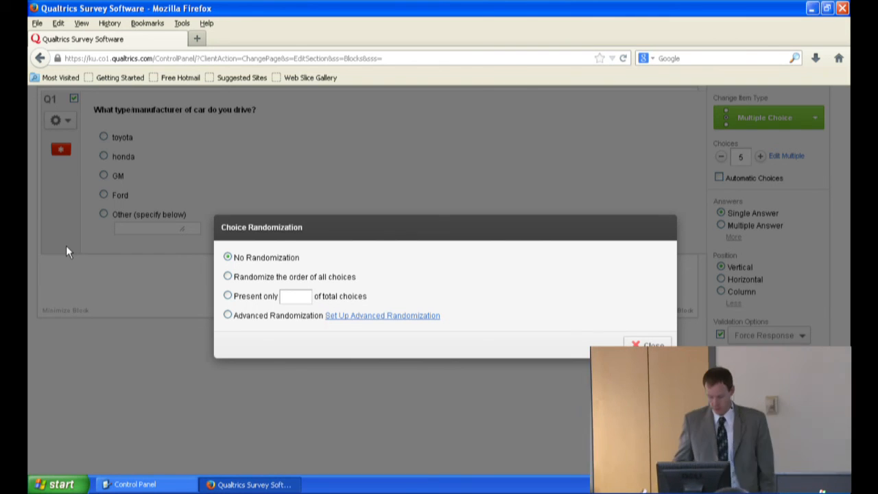
click(229, 316)
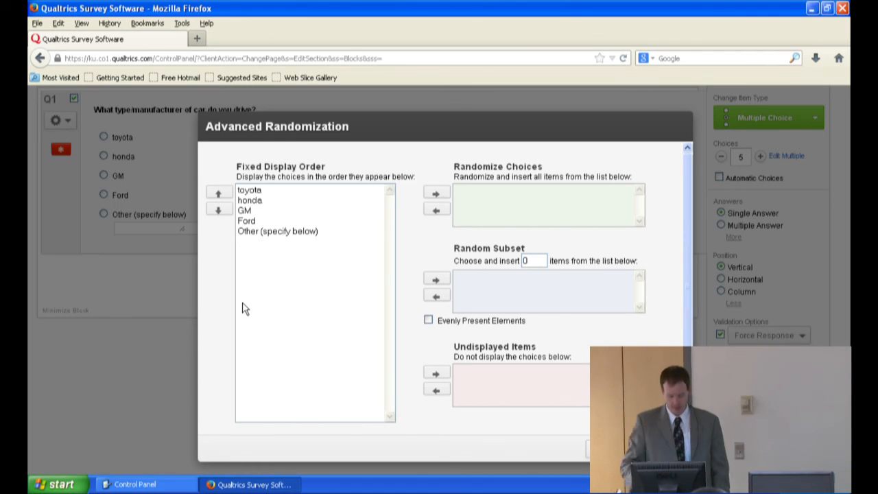
click(249, 192)
drag(249, 194, 244, 221)
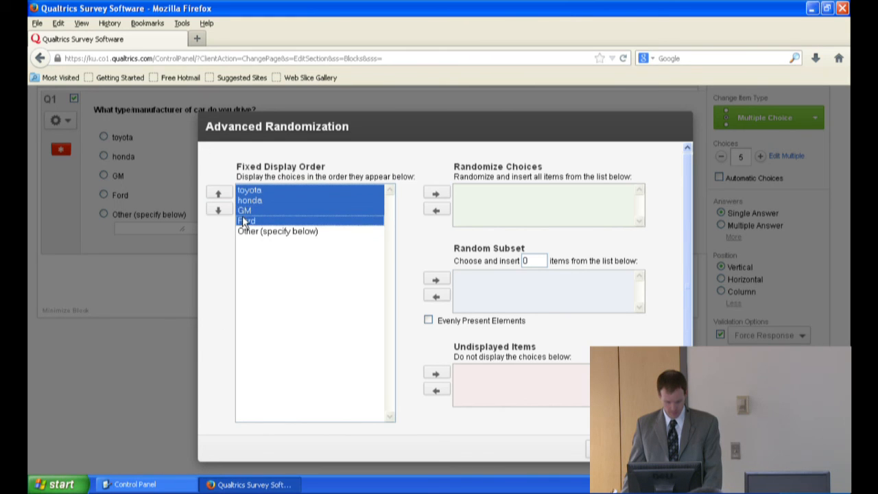
click(437, 195)
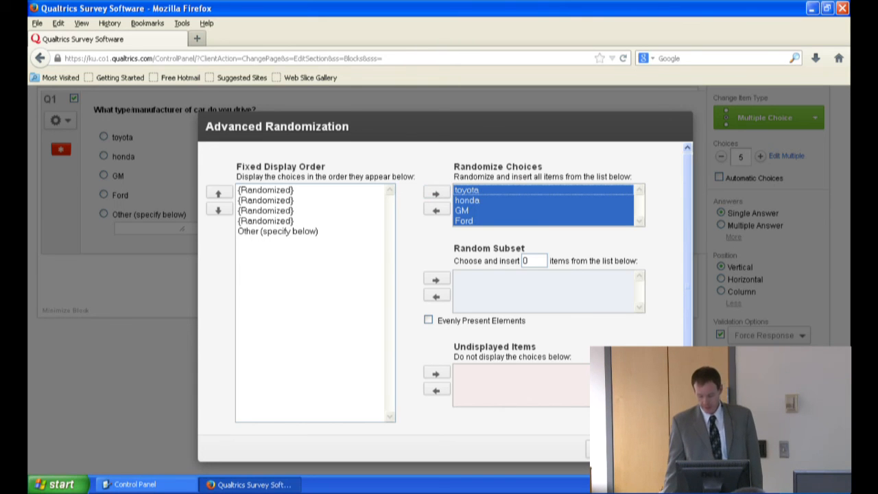
click(662, 448)
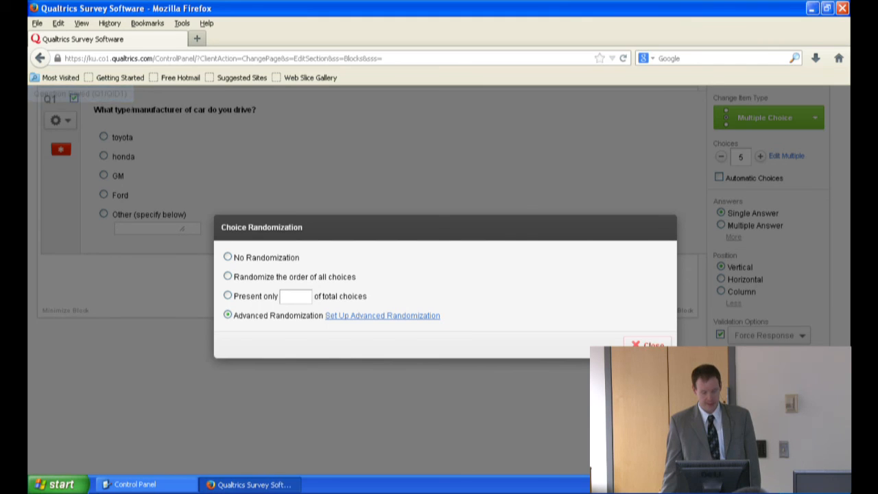
click(649, 344)
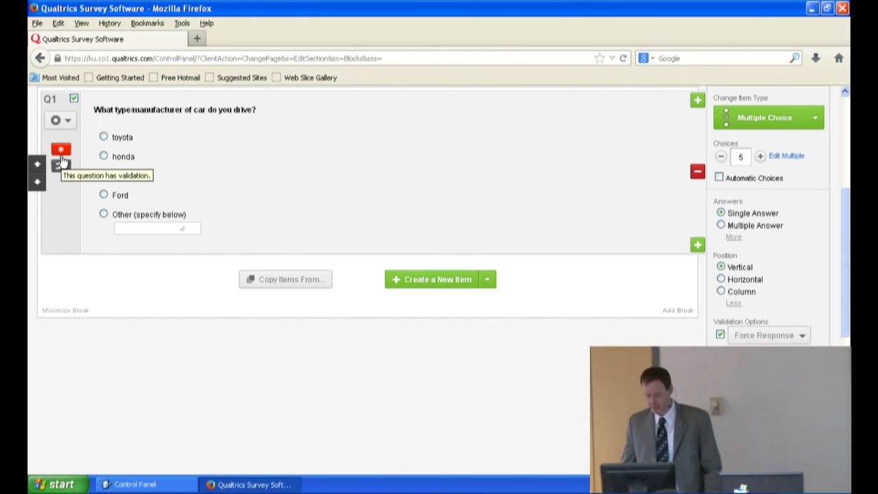
Step: Start copying items into the survey from the Qualtrics Library's Survey Library and browse its categories
click(273, 287)
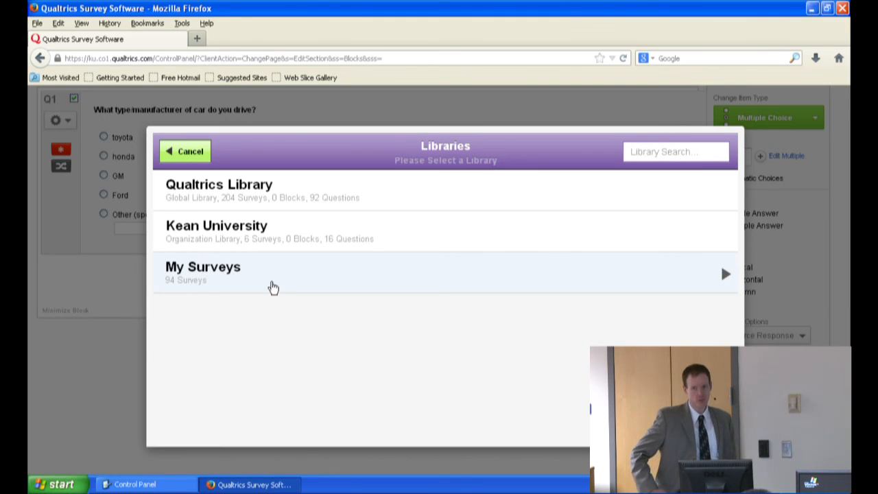
click(259, 199)
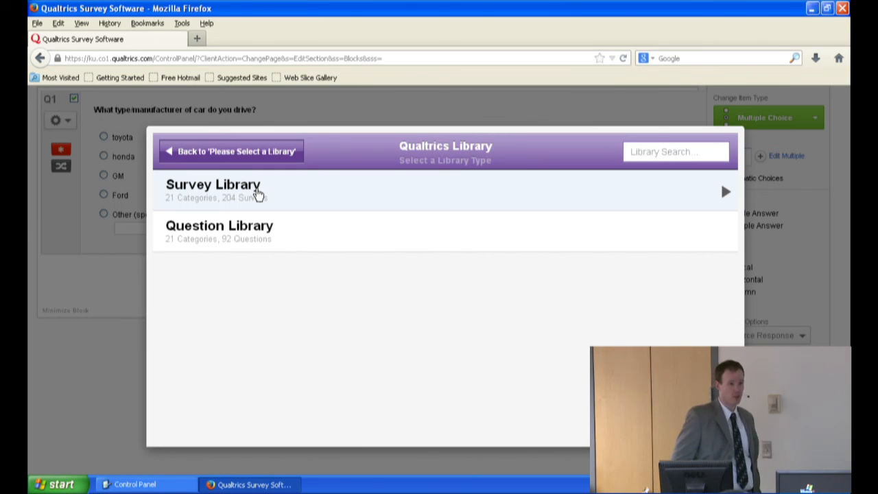
click(258, 195)
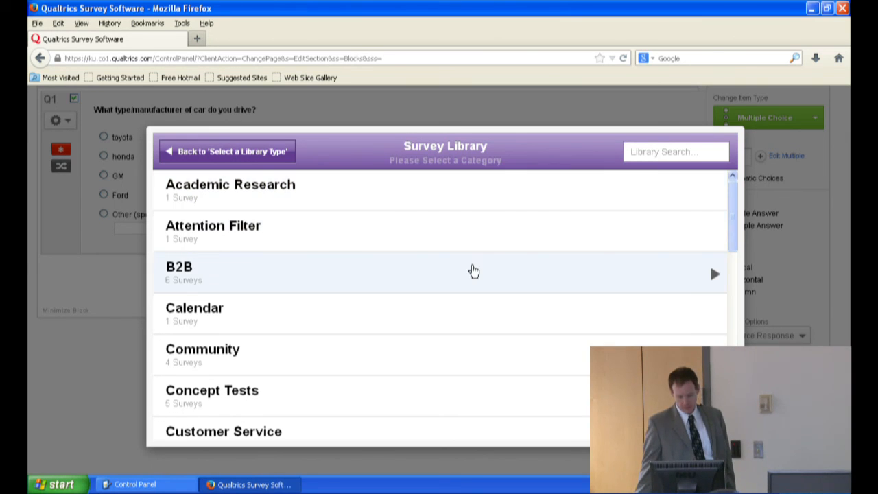
drag(734, 204, 737, 403)
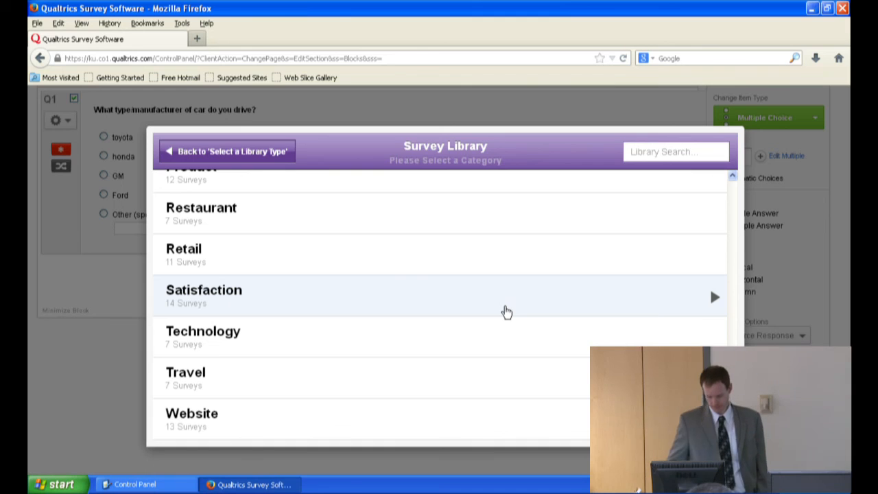
scroll(729, 319, up, 5)
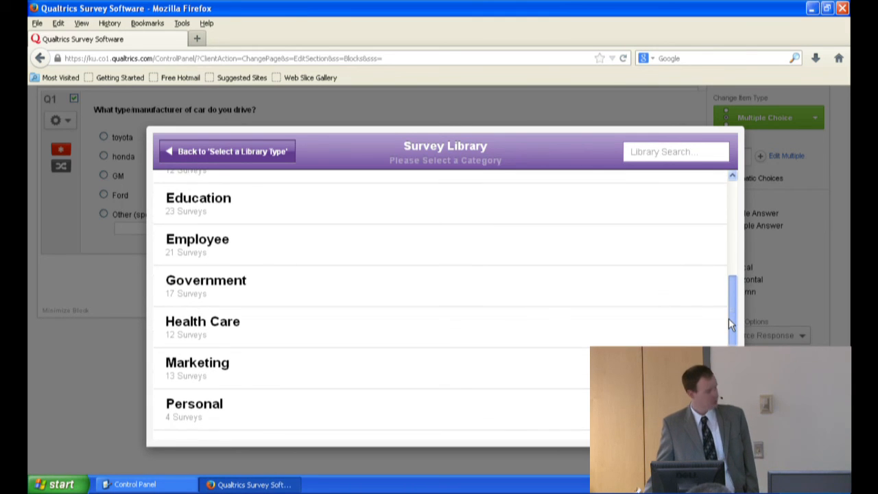
drag(728, 318, 731, 186)
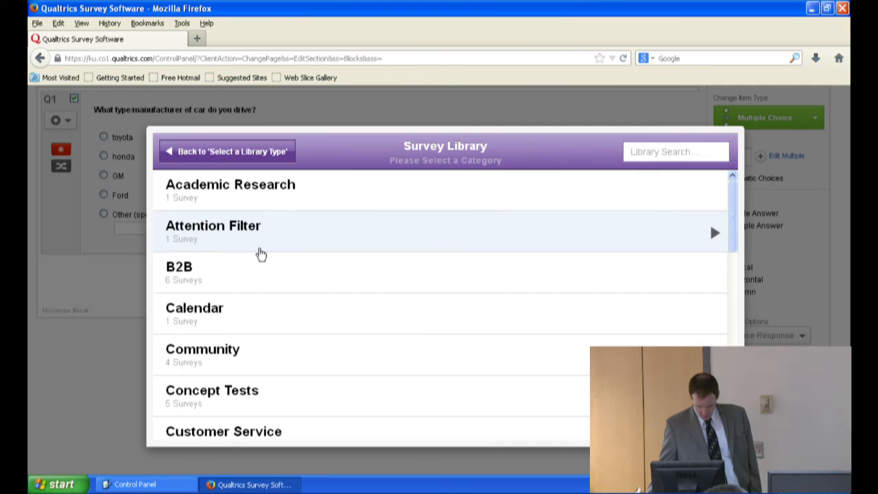
Step: Look into the Concept Tests category, then open the General Shopping Demographics Survey from the Demographics category
click(233, 395)
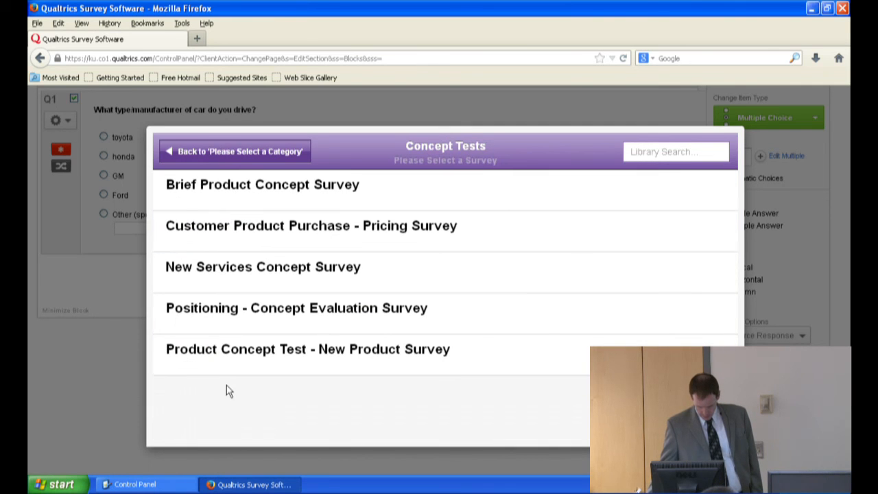
click(202, 155)
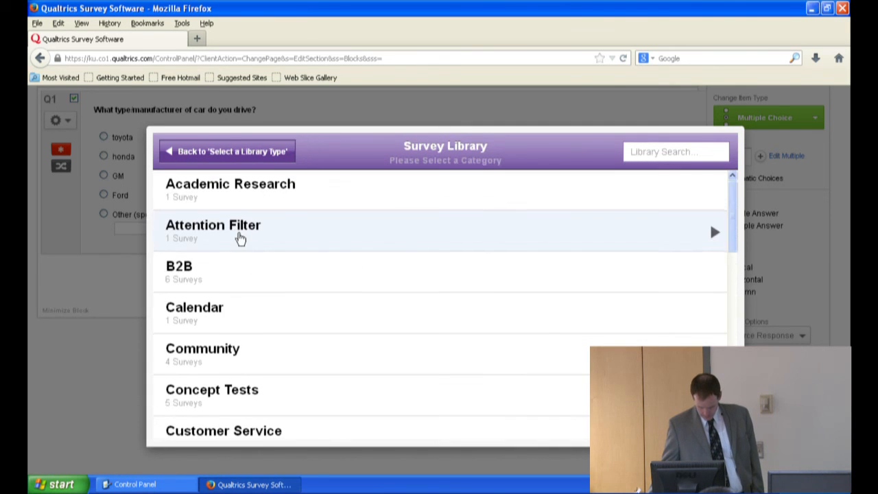
scroll(244, 240, down, 2)
click(216, 422)
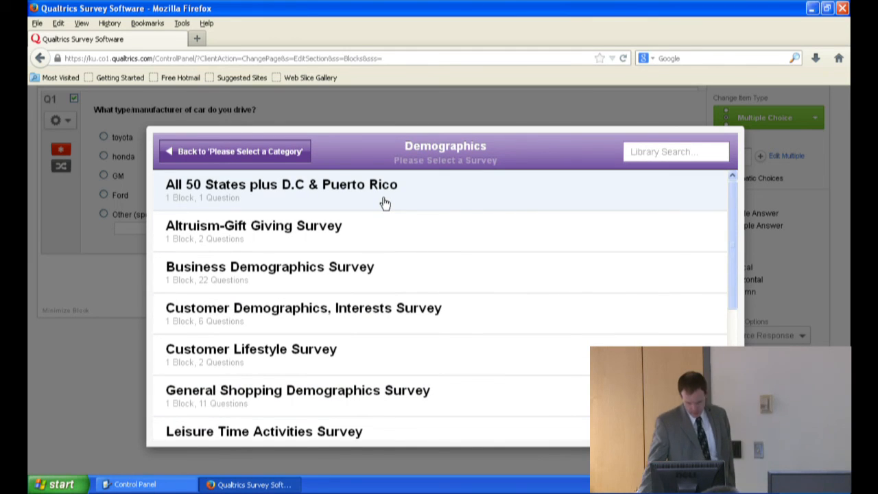
scroll(398, 266, down, 1)
scroll(400, 268, down, 1)
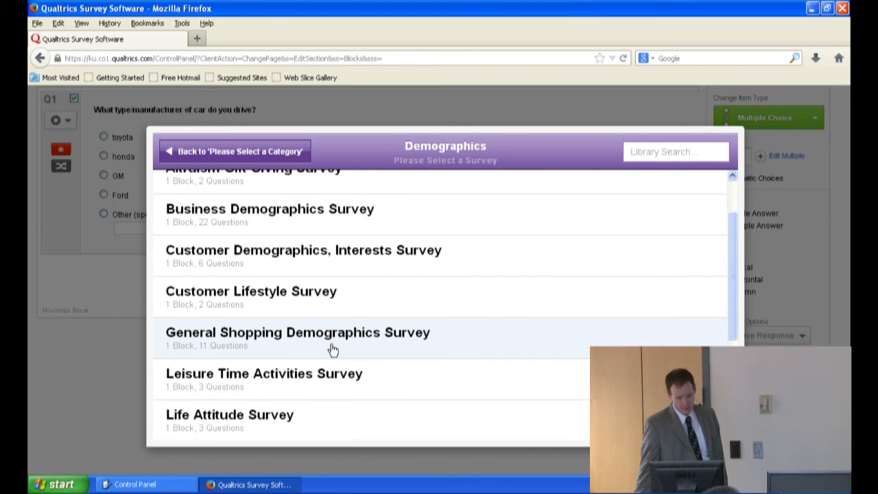
click(332, 350)
click(333, 348)
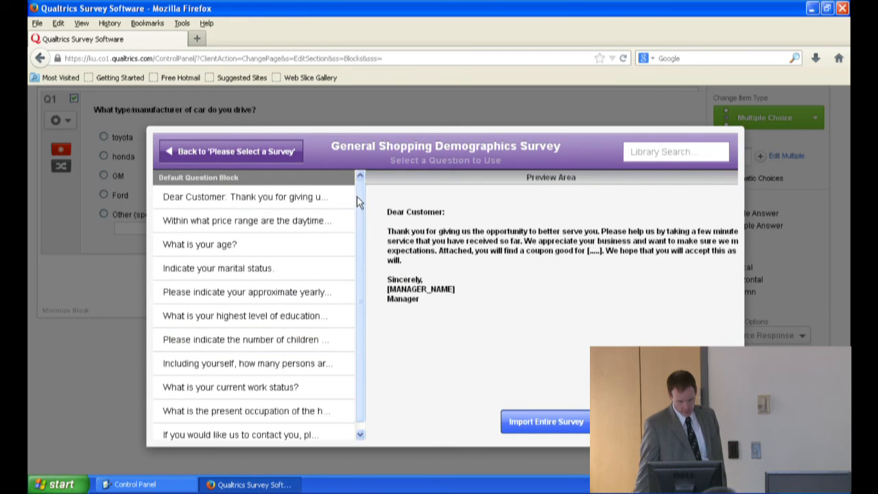
Step: Add the library survey's five questions on age, marital status, yearly household income, highest education level and number of children
drag(359, 200, 359, 209)
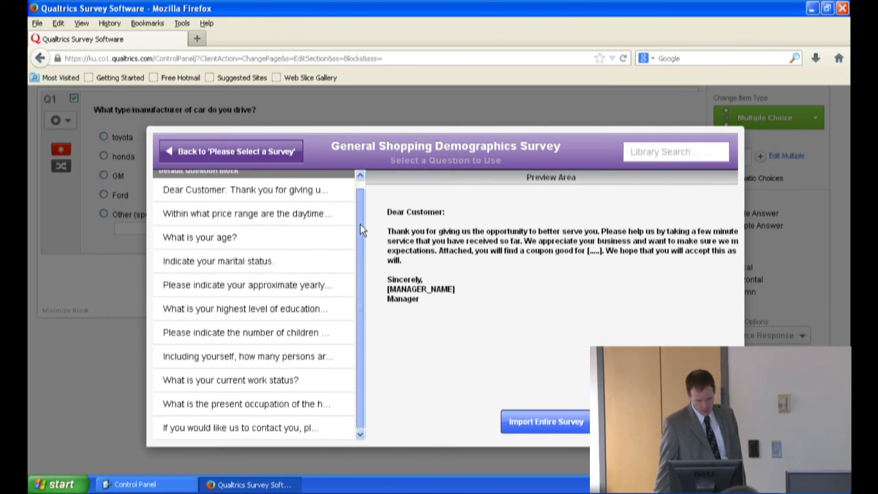
scroll(358, 202, up, 1)
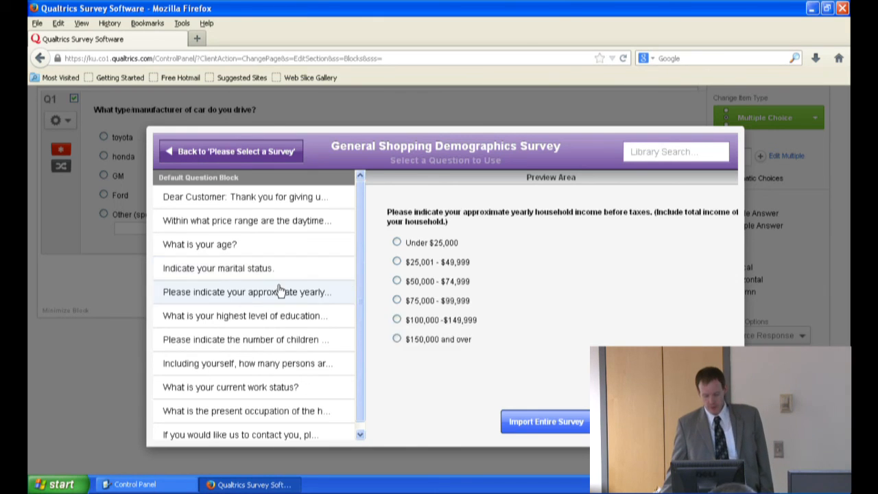
click(208, 252)
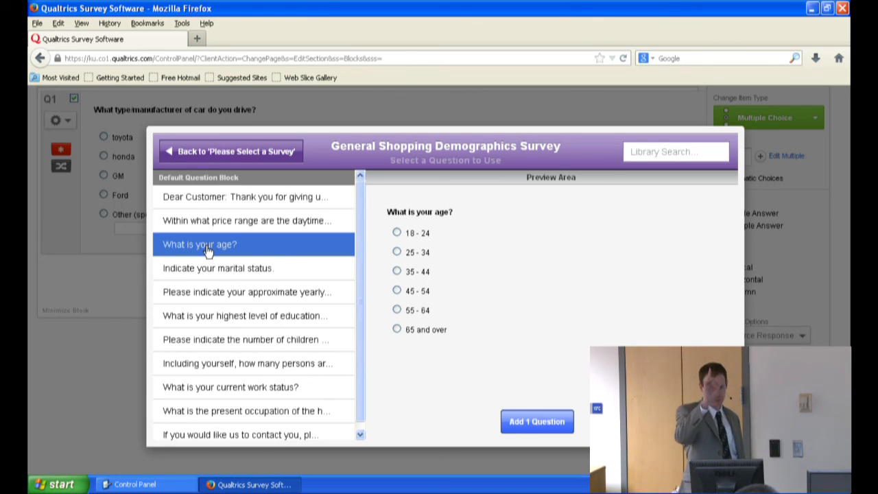
click(211, 272)
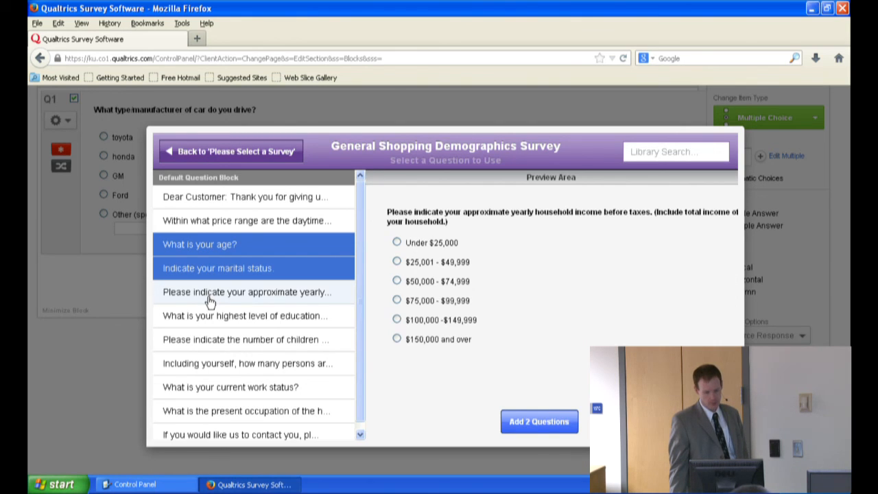
click(210, 298)
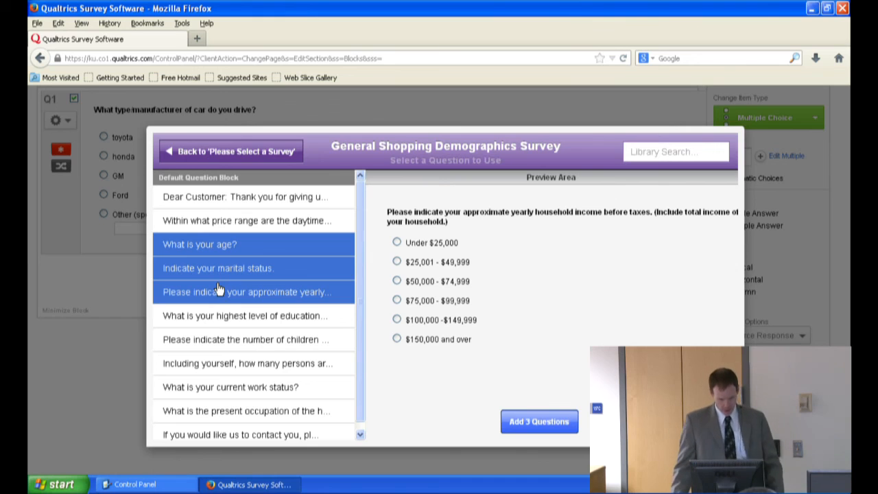
click(263, 315)
click(261, 340)
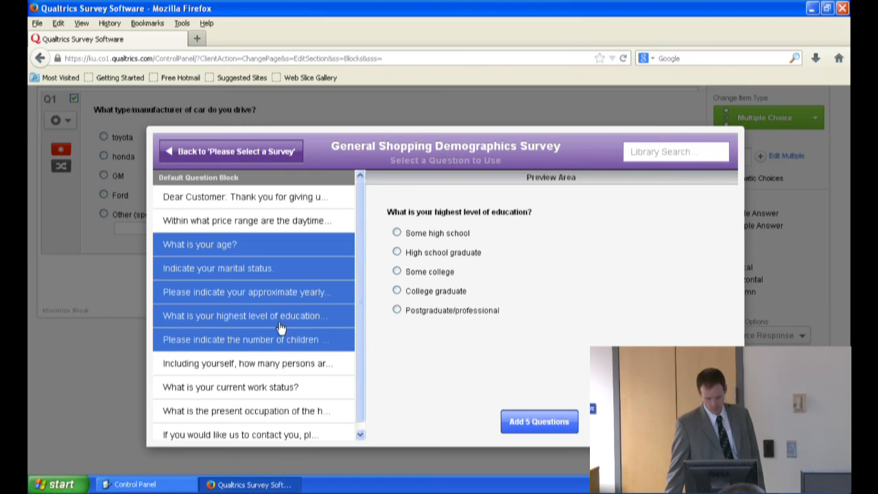
click(539, 422)
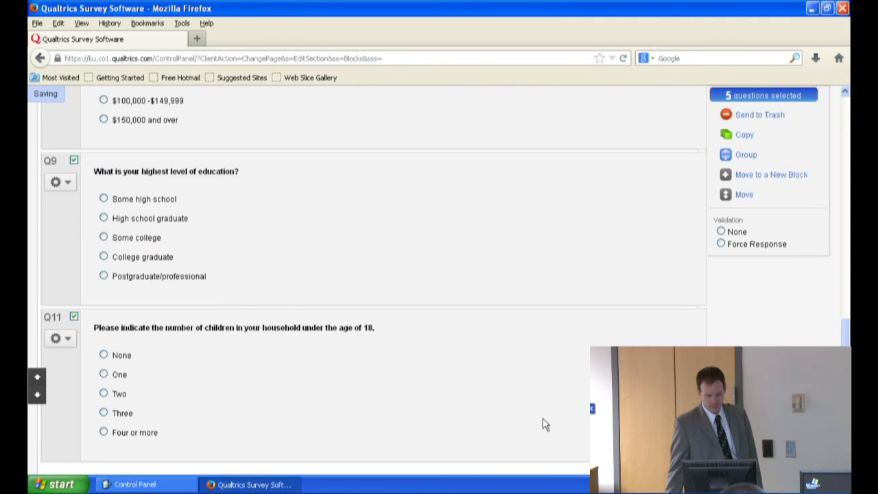
Step: Review the survey from the car question through the imported demographic questions and check the options offered for Q11
scroll(425, 315, up, 10)
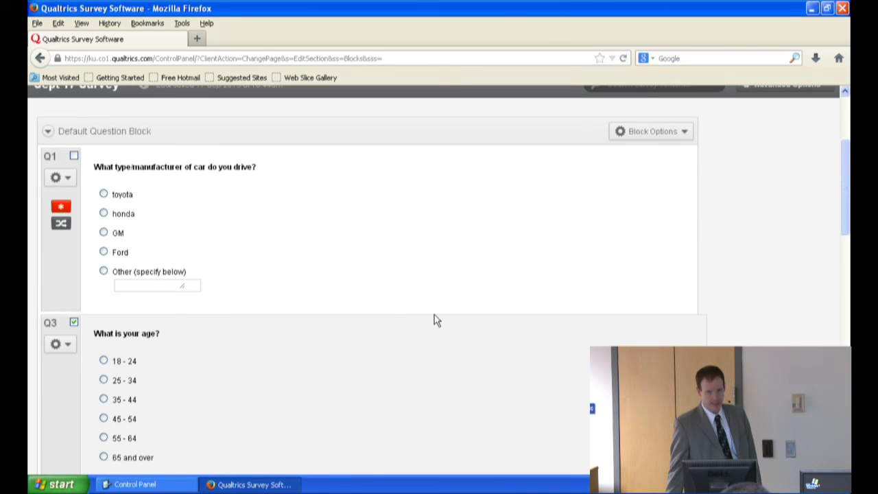
mouse_move(441, 313)
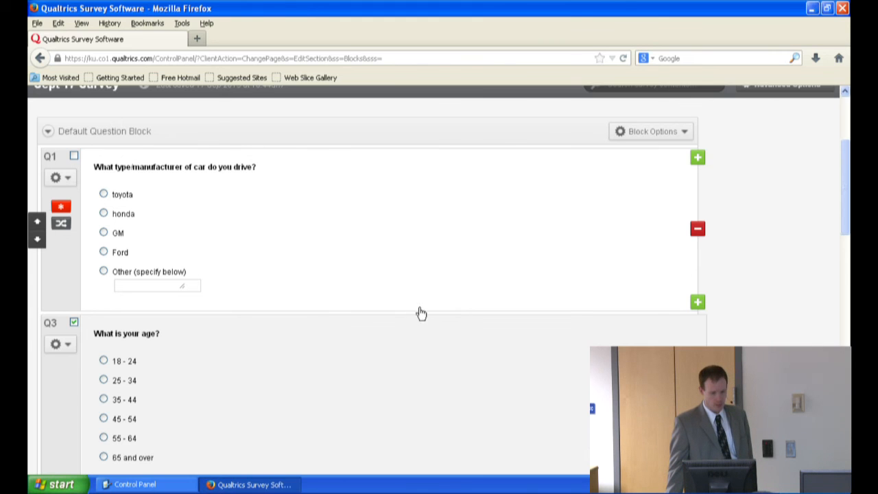
scroll(418, 310, down, 3)
scroll(405, 306, down, 8)
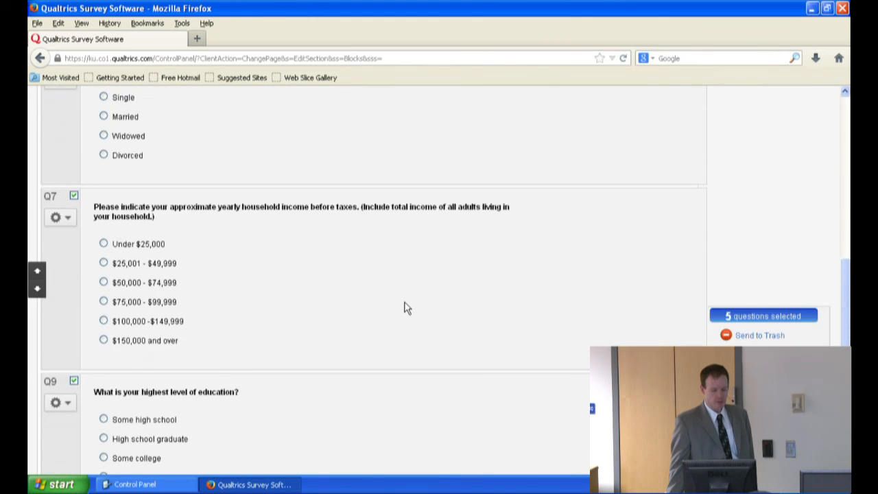
scroll(401, 305, down, 1)
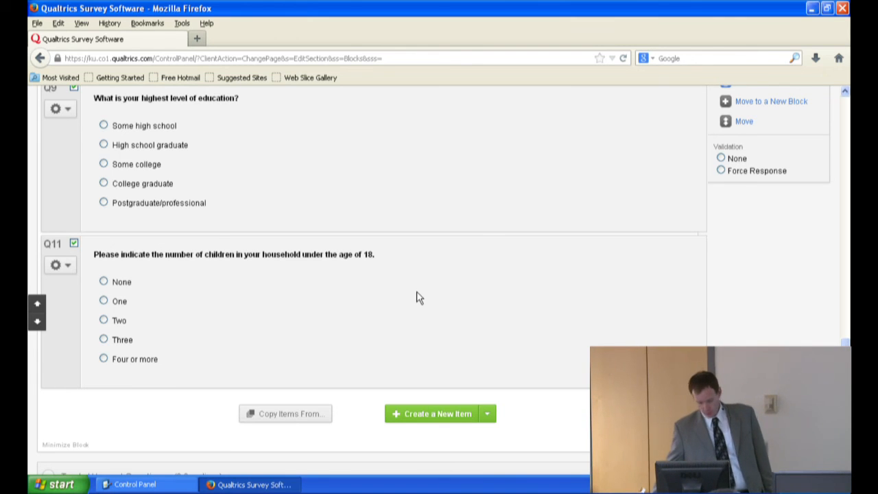
scroll(441, 281, up, 1)
right_click(441, 283)
scroll(430, 268, up, 6)
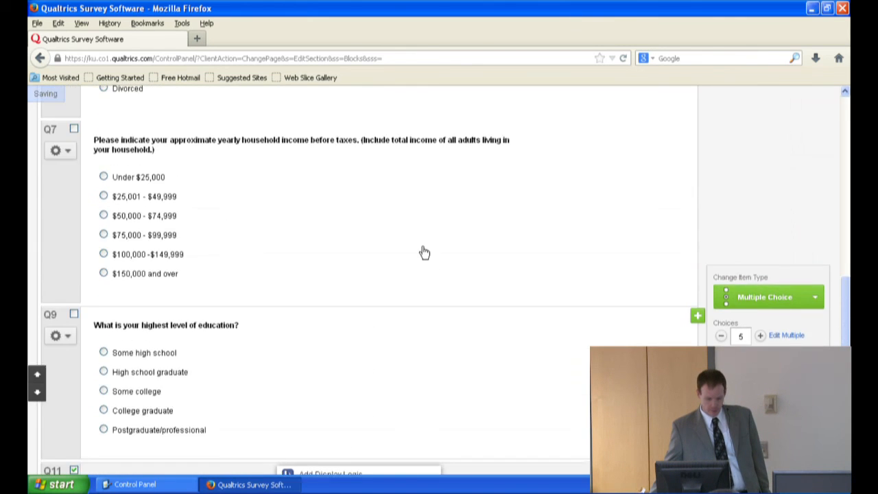
scroll(421, 247, up, 7)
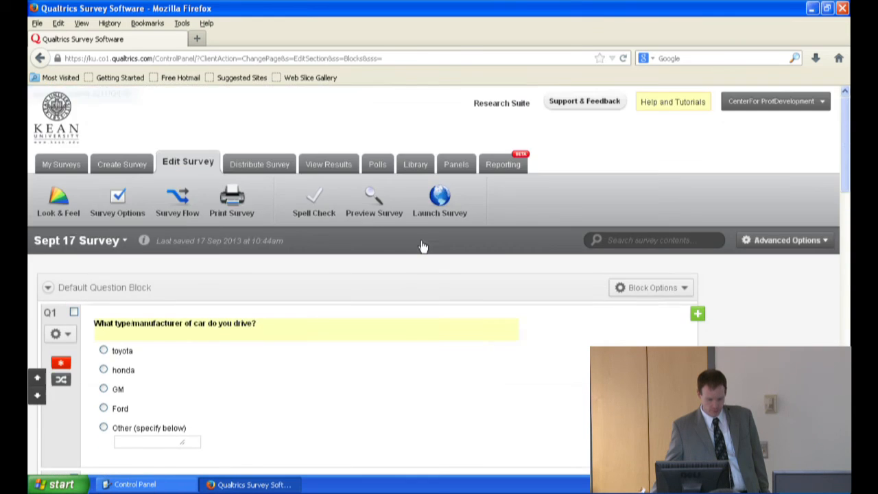
scroll(335, 360, down, 5)
scroll(335, 359, down, 8)
right_click(359, 334)
scroll(359, 333, down, 2)
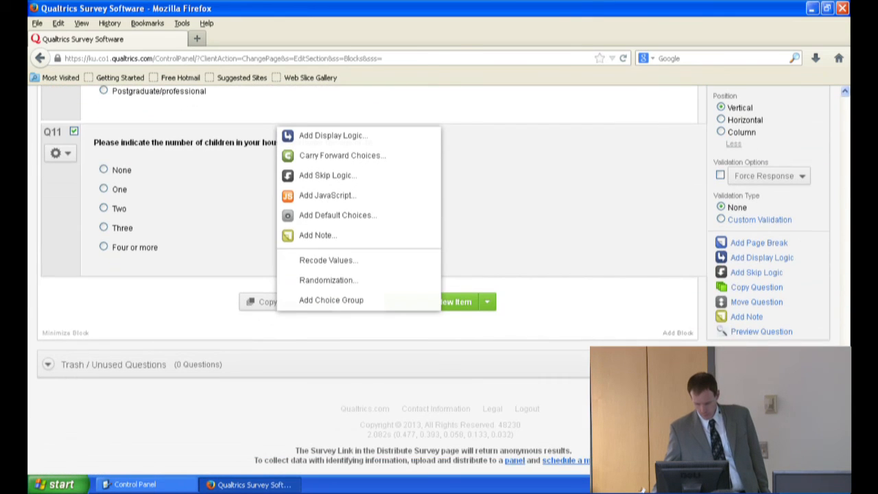
click(548, 168)
Step: Rename the label of the car question Q1 as "cartype"
scroll(657, 198, up, 1)
drag(845, 401, 845, 105)
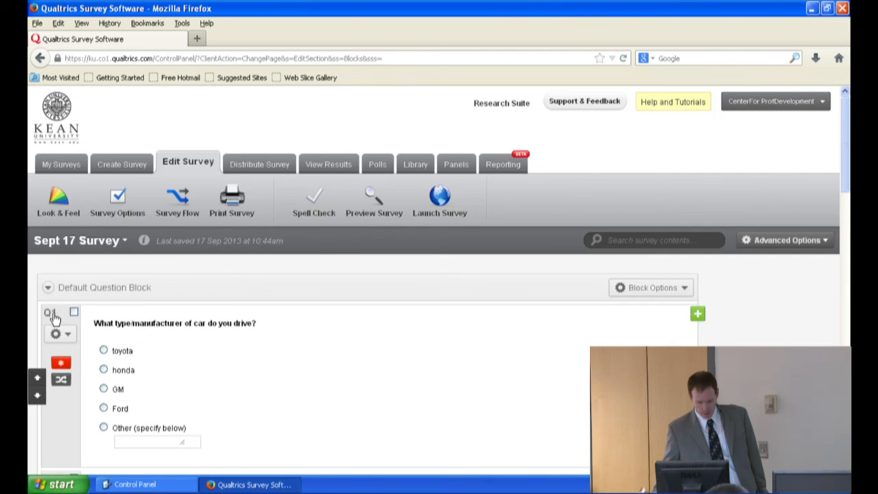
click(50, 312)
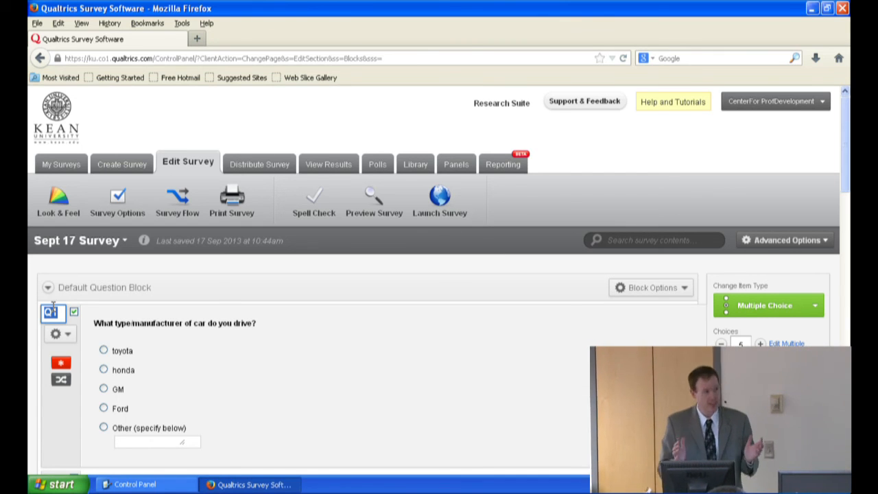
text(cartype)
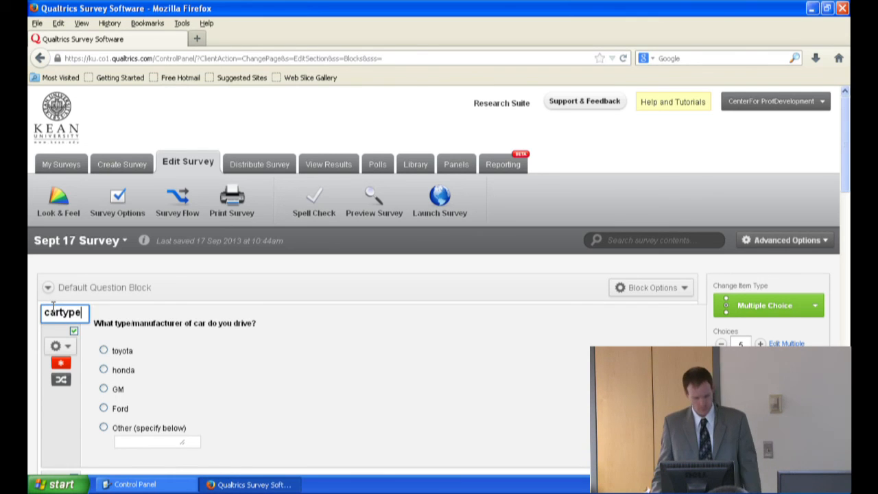
Step: Confirm the car question's label and rename the label of the age question Q3 as "AGE"
click(229, 373)
scroll(227, 378, down, 5)
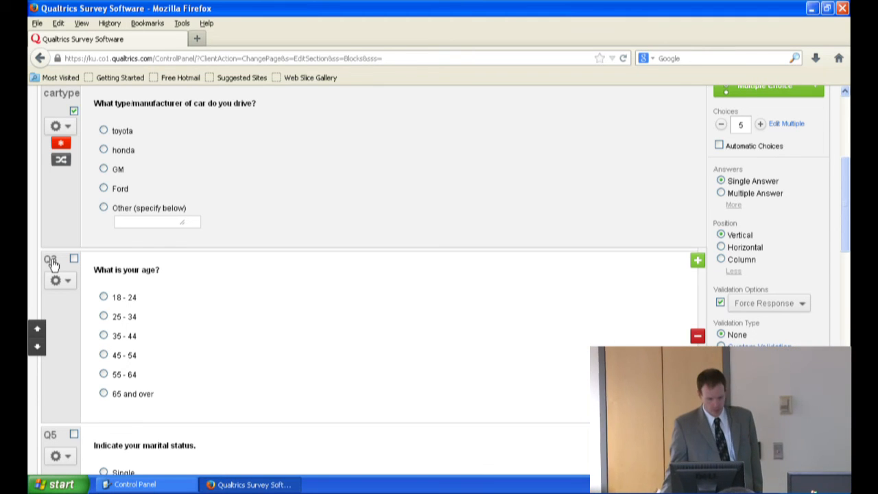
scroll(52, 264, up, 2)
click(49, 341)
click(50, 332)
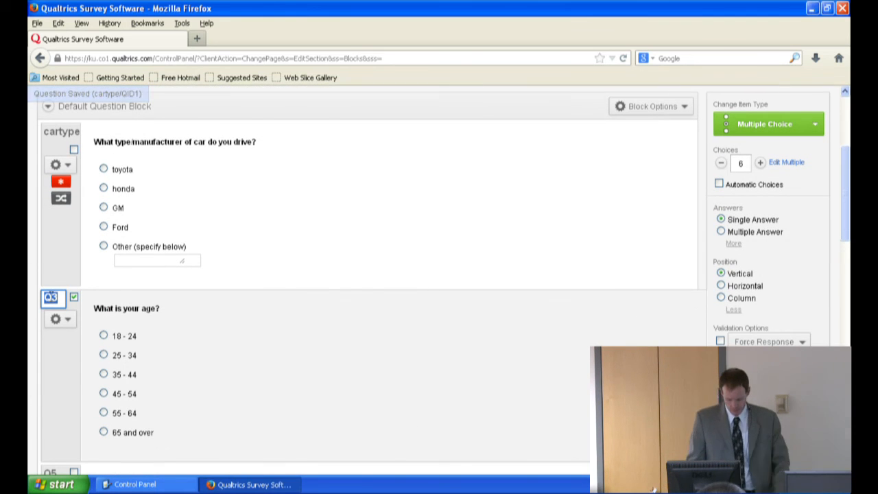
text(AGE)
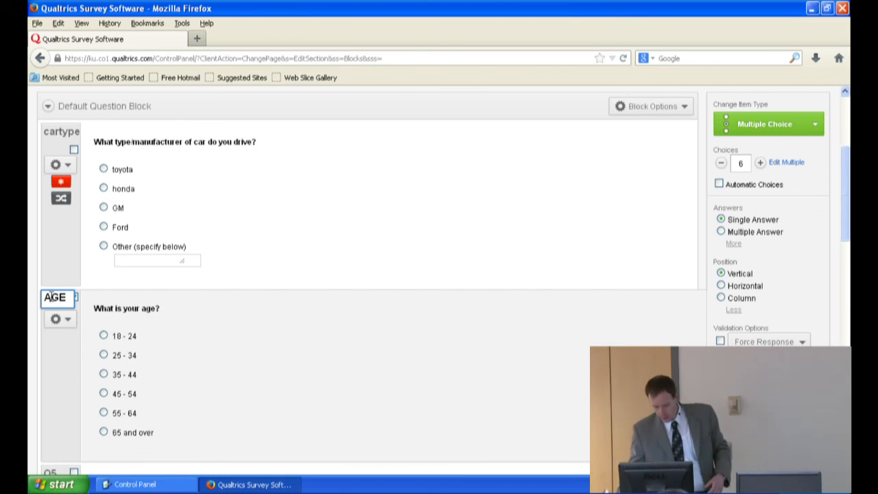
Step: Rename the label of the marital status question Q5 as "maritalsta"
scroll(81, 318, down, 4)
click(49, 327)
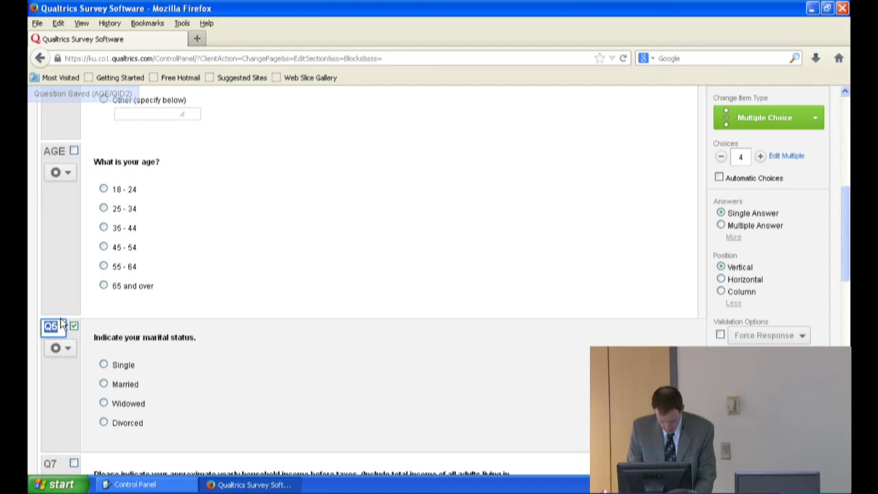
text(marita)
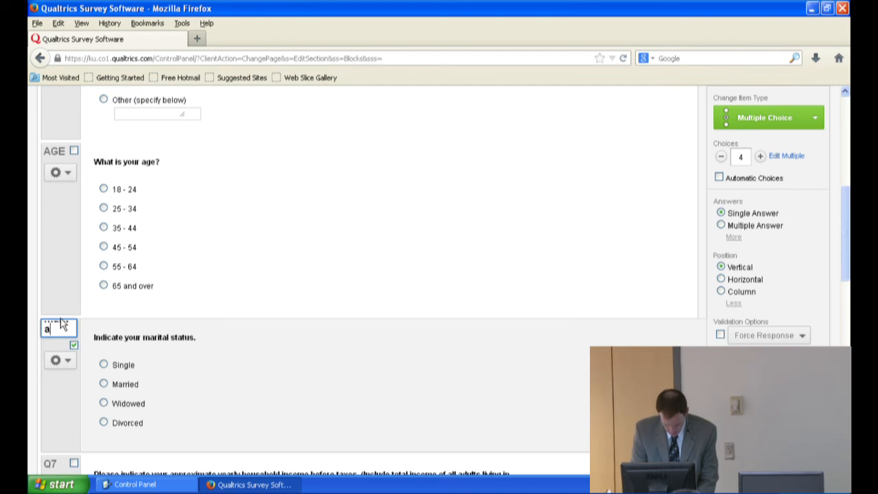
text(l sta)
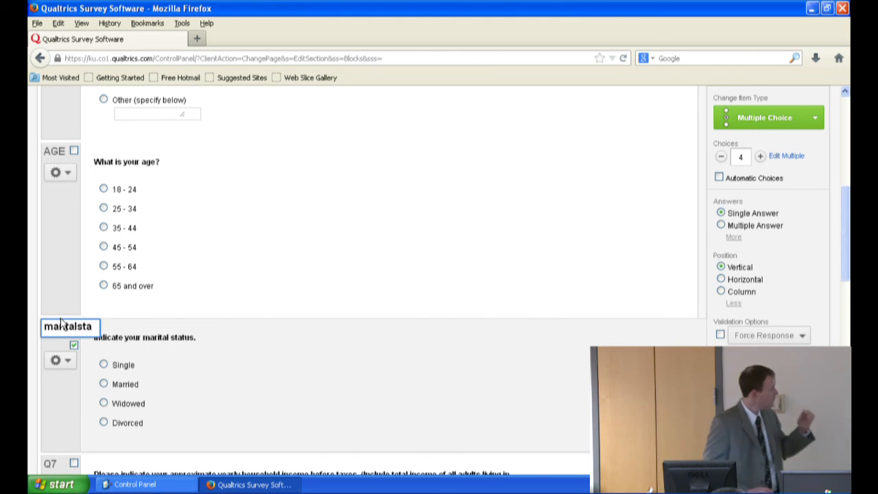
key(Return)
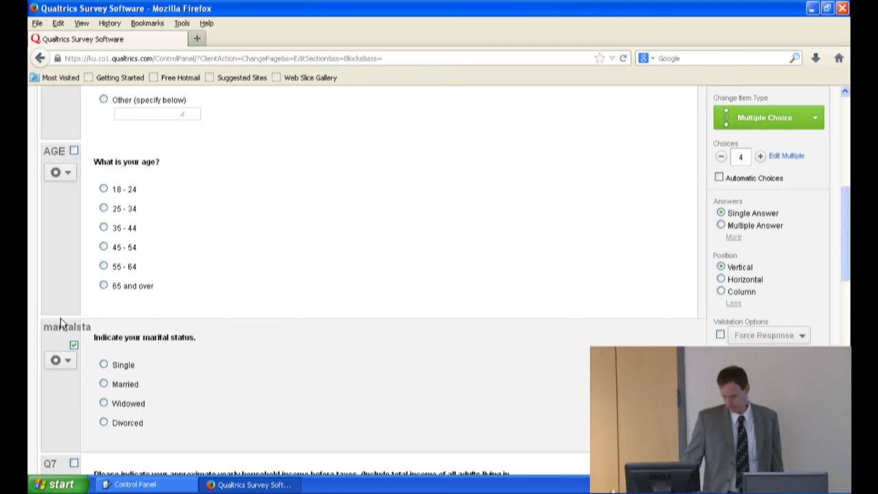
Step: Rename the label of the yearly household income question Q7 as "taxes"
scroll(43, 305, down, 1)
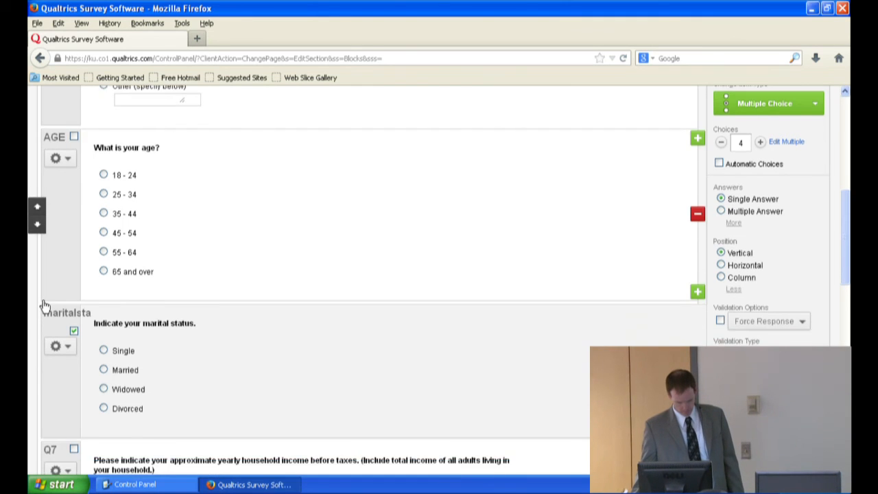
scroll(42, 305, down, 5)
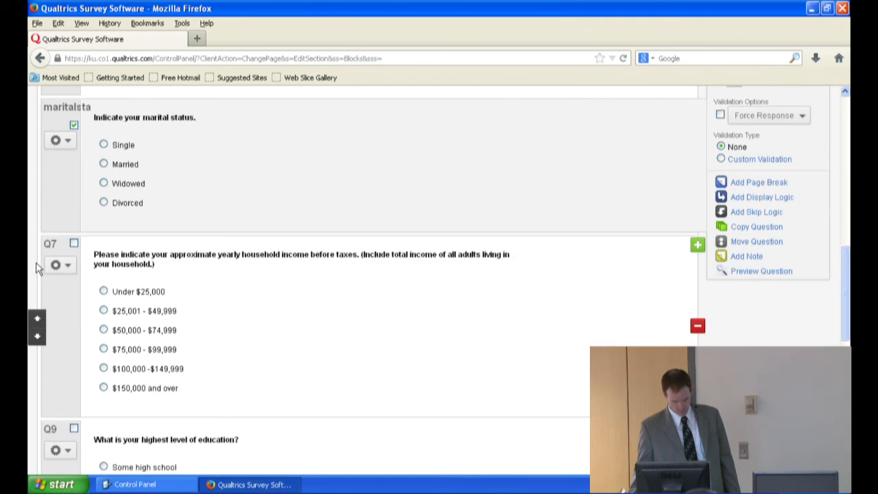
click(50, 243)
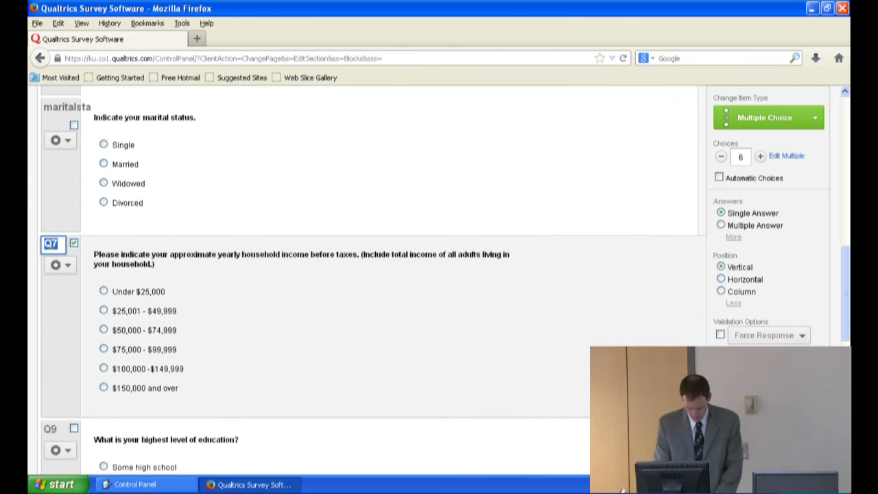
text(taxes)
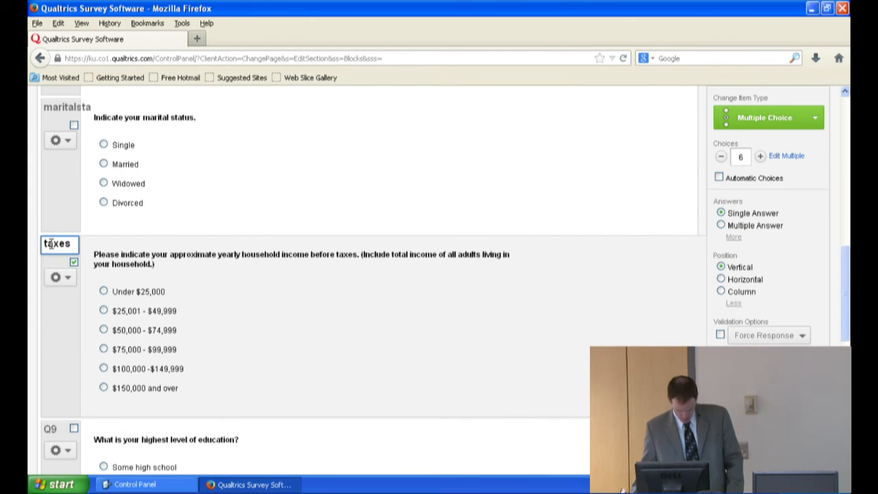
Step: Rename the label of the highest level of education question Q9 as "edu"
scroll(190, 350, down, 5)
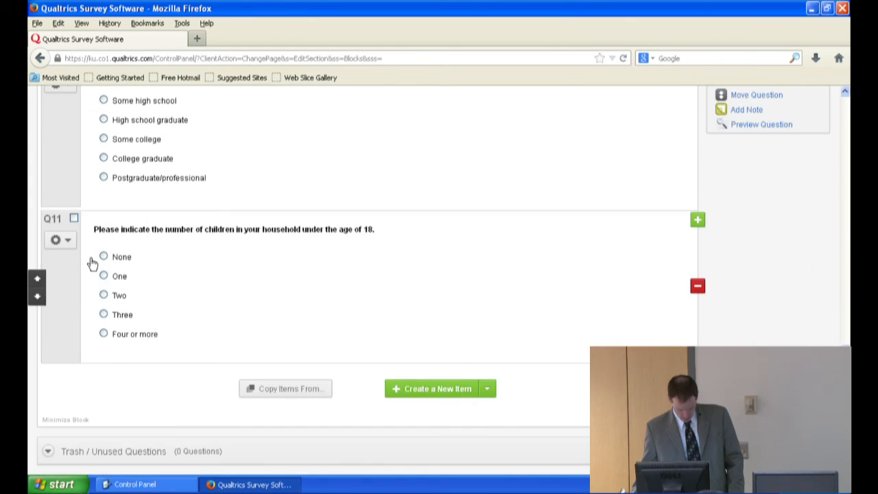
scroll(69, 203, up, 3)
click(52, 280)
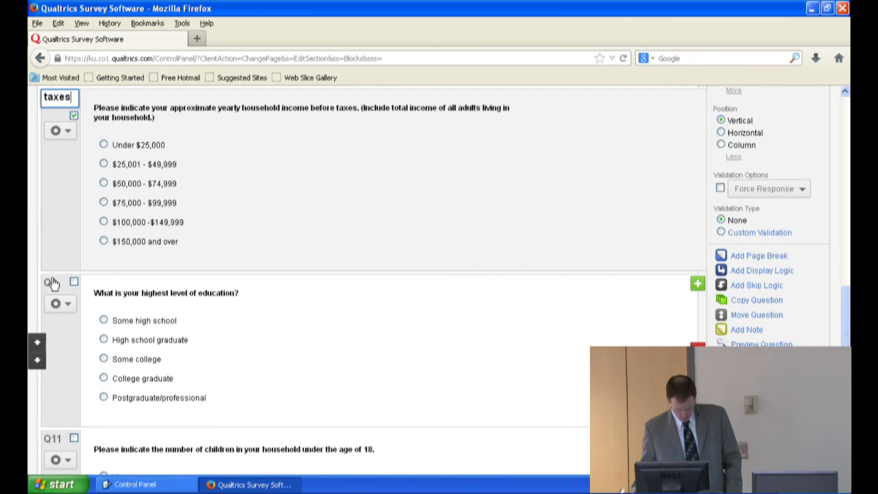
text(edu)
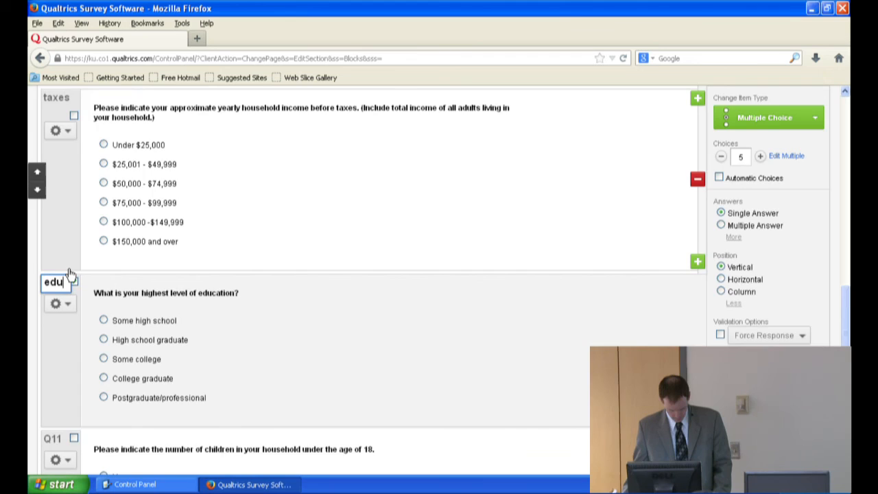
Step: Rename the label of the number-of-children question Q11 as "children#"
scroll(68, 271, down, 2)
click(52, 291)
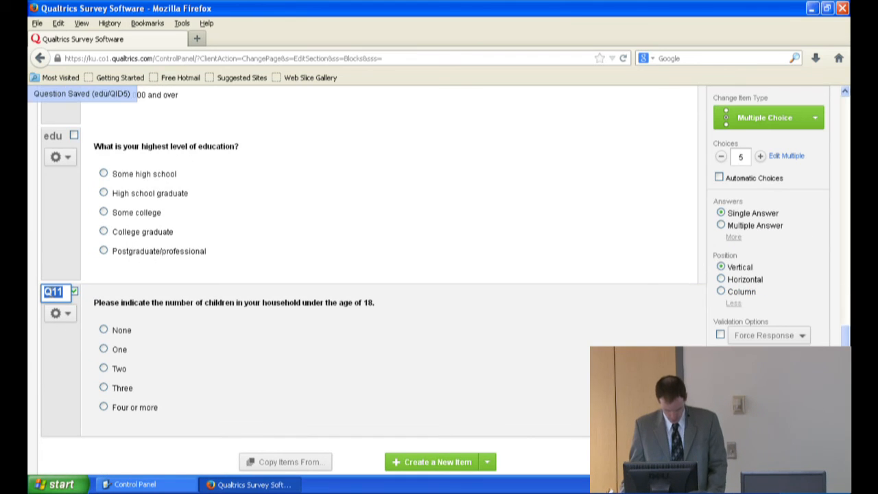
text(child)
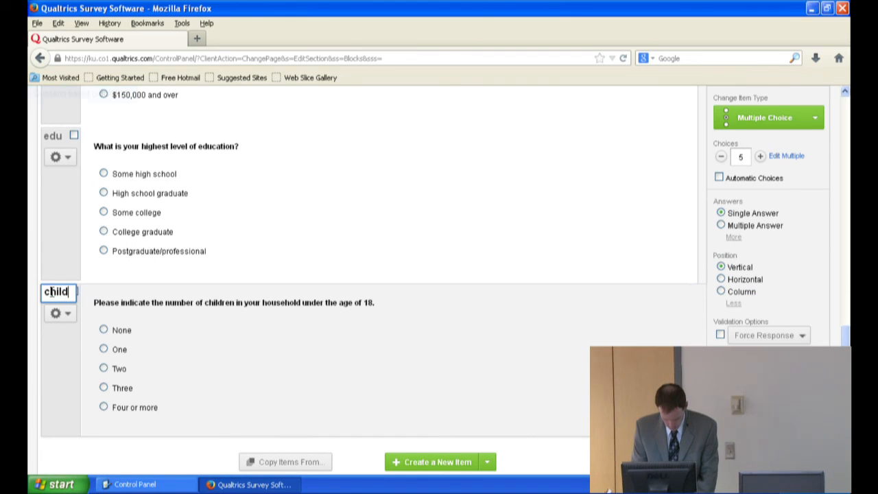
text(ren)
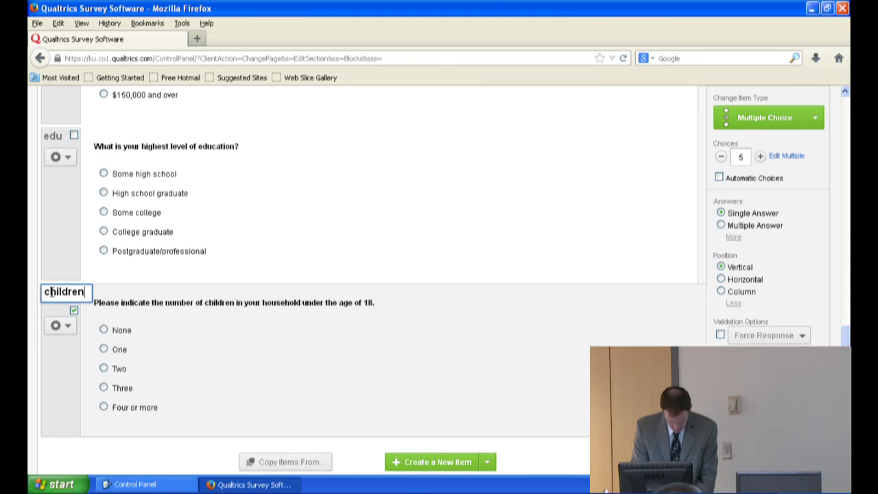
text(#)
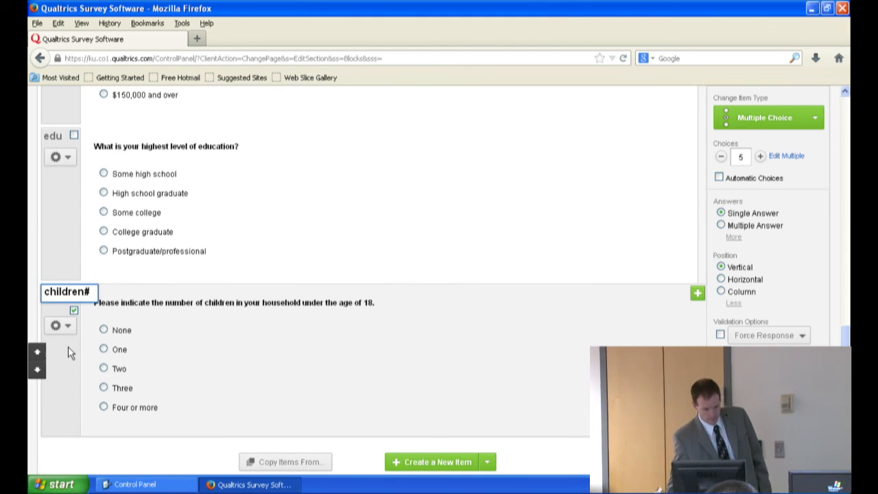
click(58, 363)
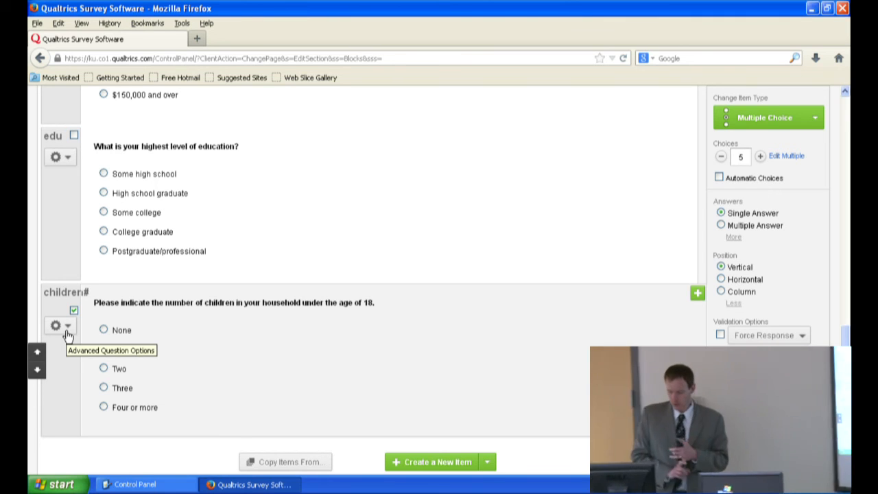
Step: Add a new question at the end of the block, below the number-of-children question
scroll(277, 305, down, 4)
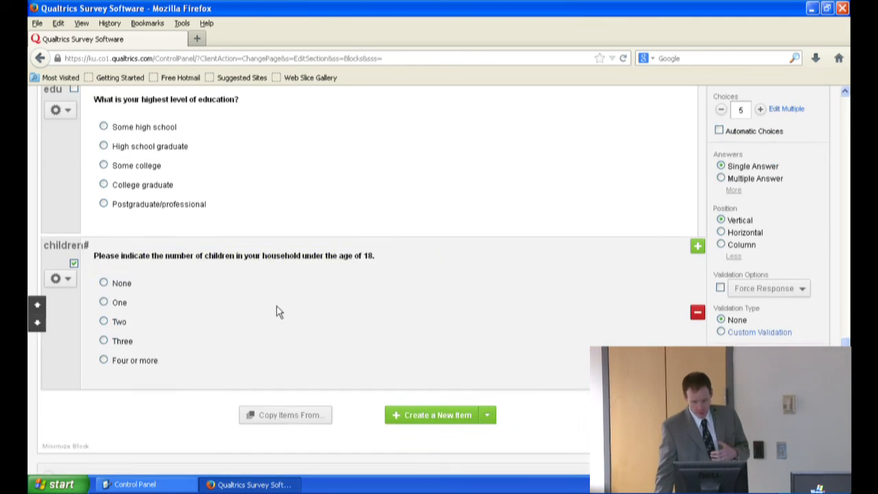
click(417, 308)
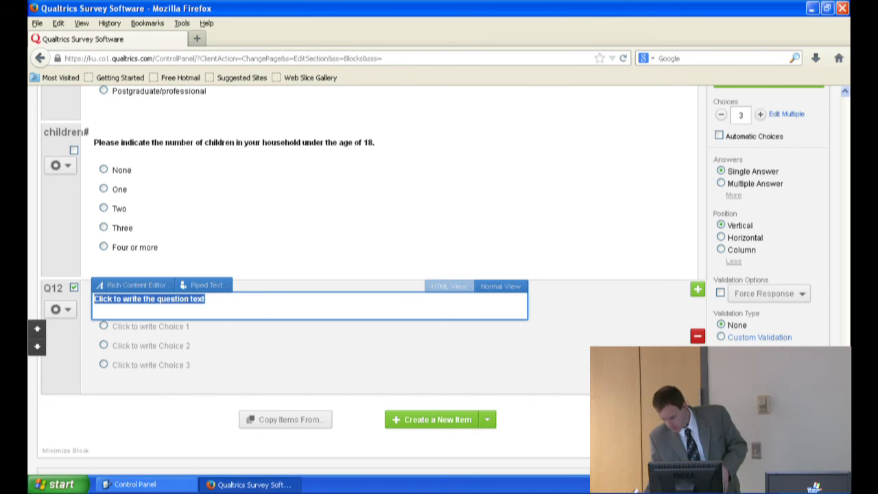
mouse_move(845, 389)
mouse_down()
mouse_move(846, 291)
mouse_move(846, 378)
mouse_up()
Step: Examine the question types available for Q12, including text entry and matrix table variants, slider, rank order, side by side, constant sum and heat map
click(815, 106)
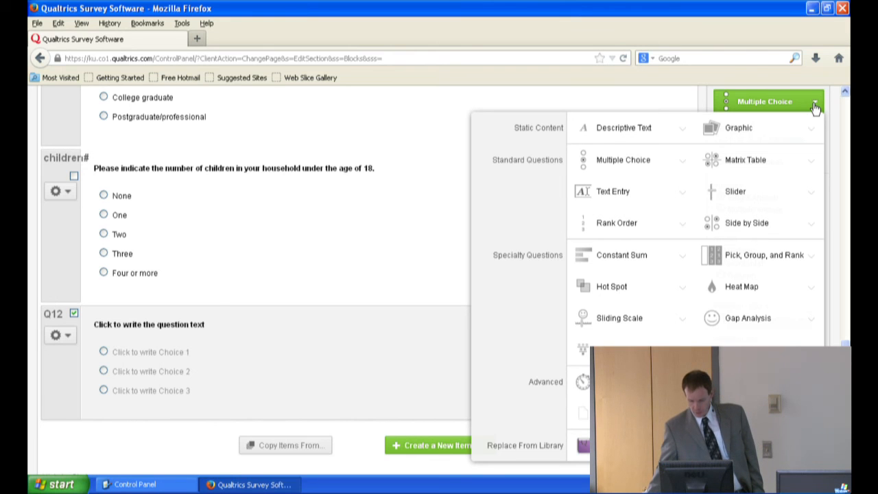
mouse_move(622, 165)
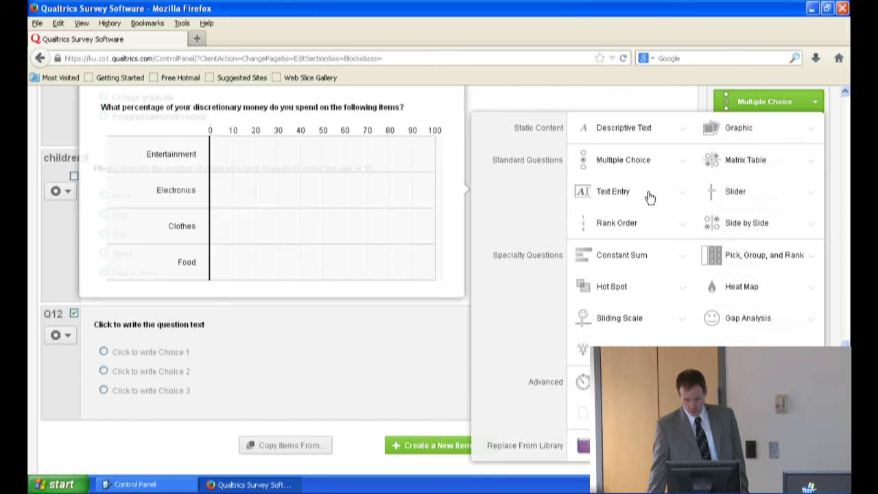
click(686, 196)
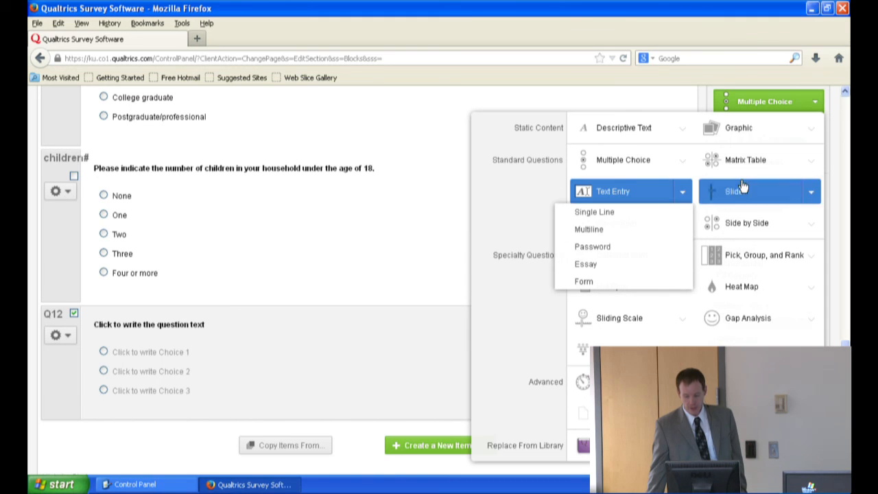
click(813, 163)
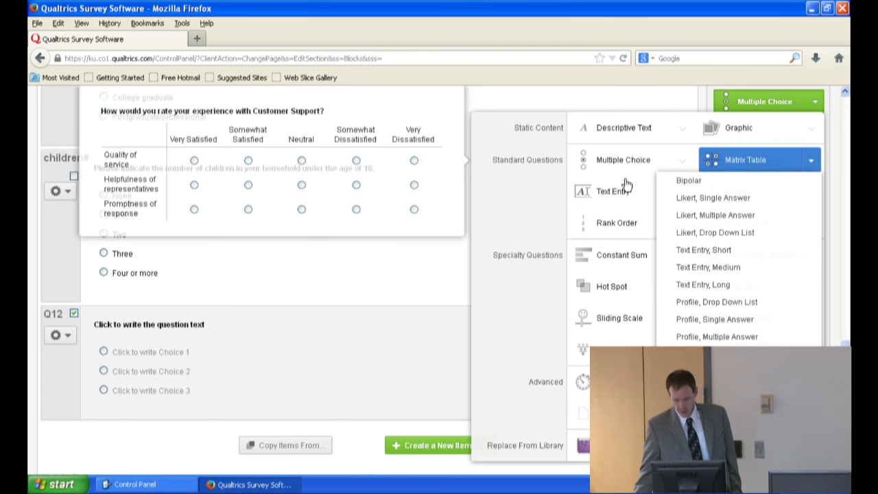
mouse_move(683, 197)
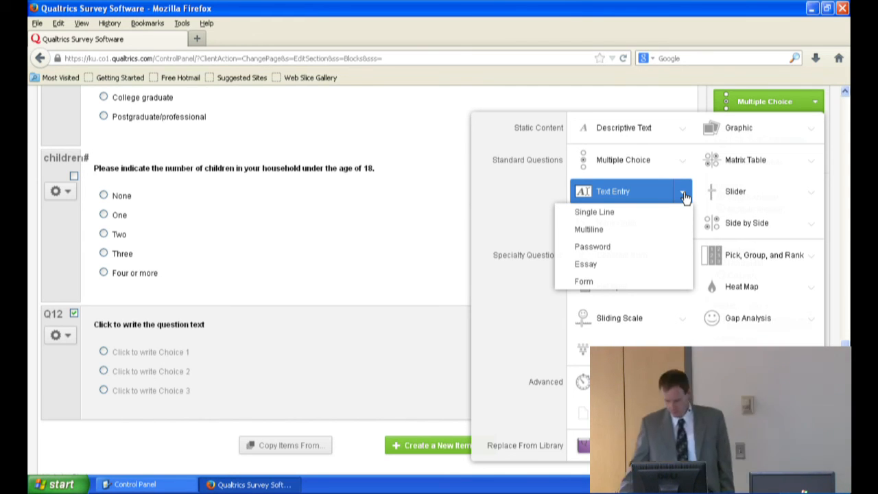
mouse_move(738, 199)
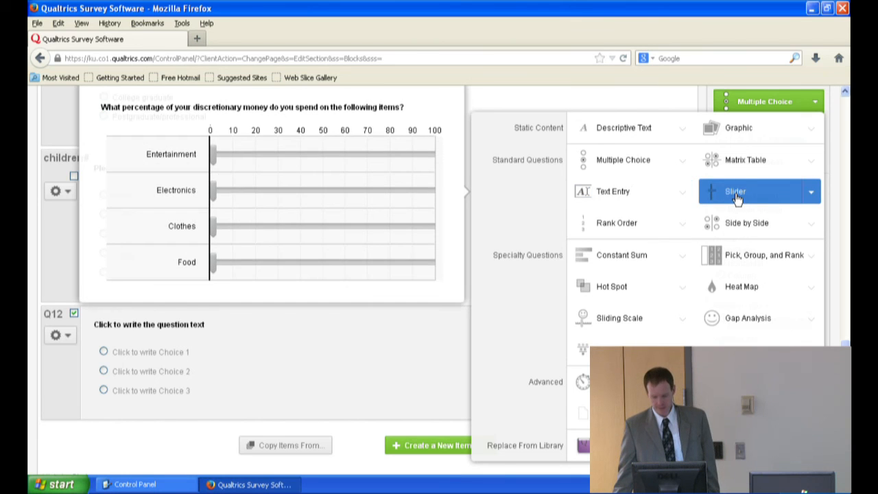
mouse_move(645, 227)
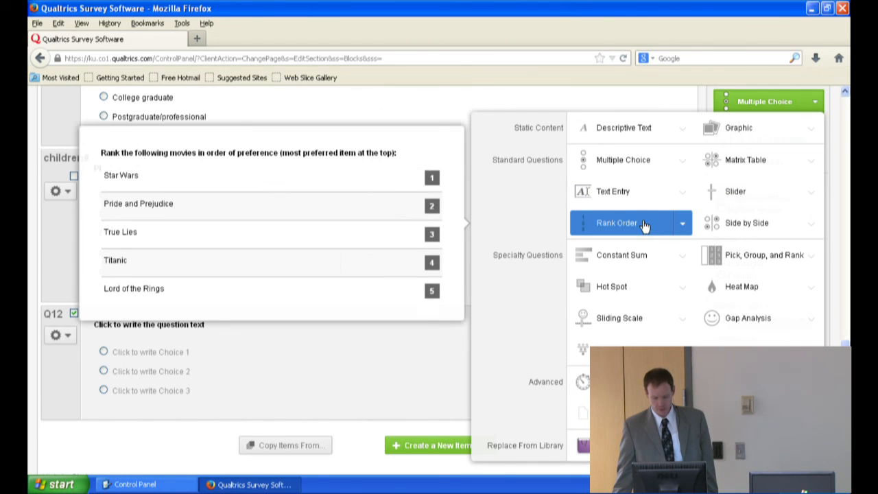
mouse_move(710, 227)
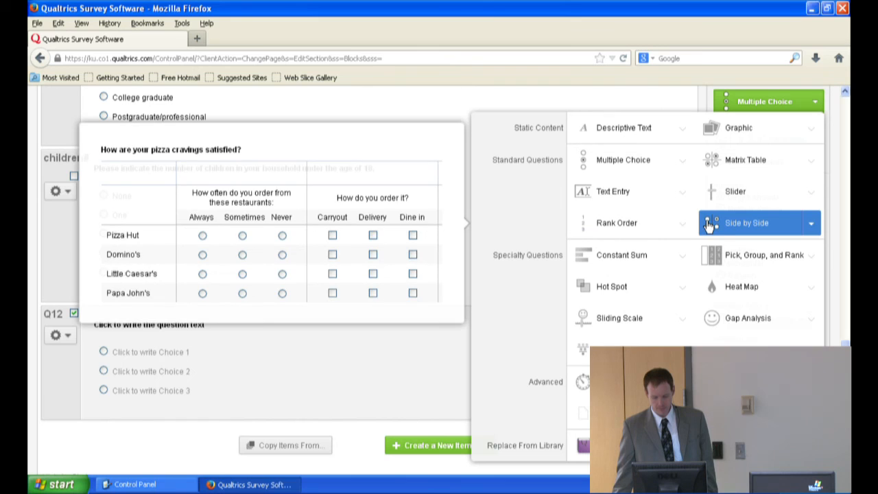
mouse_move(633, 260)
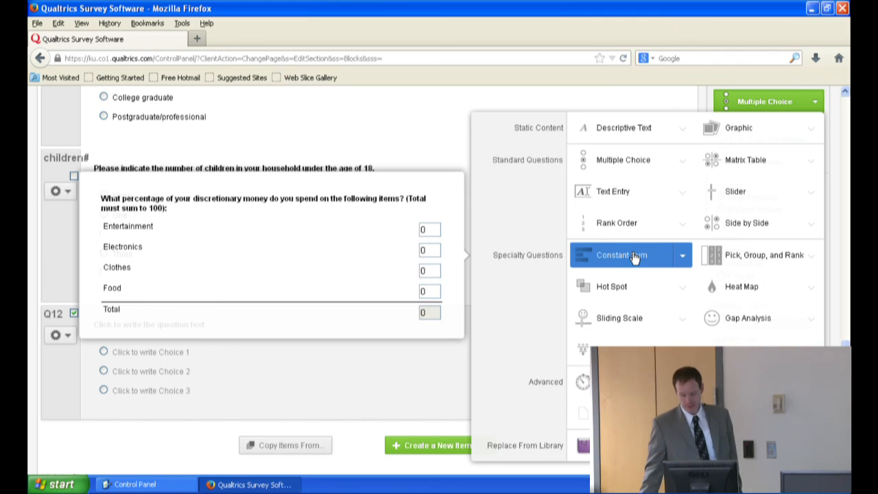
mouse_move(629, 289)
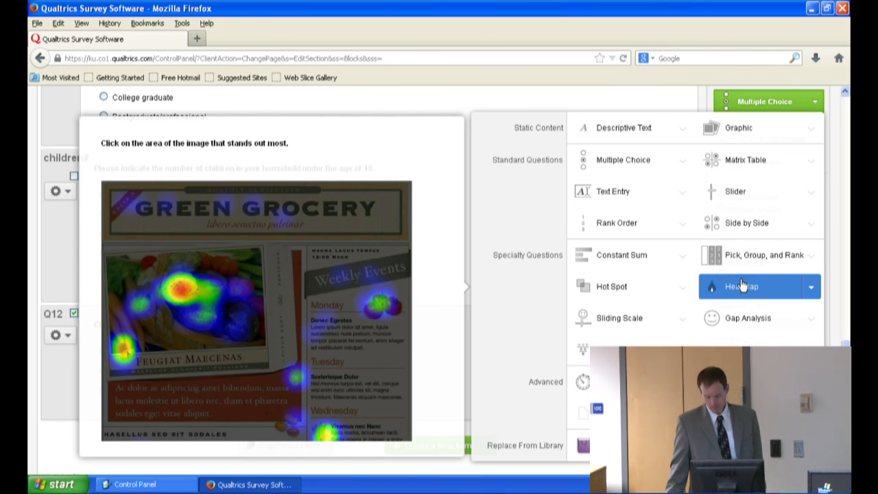
Step: Change Q12 to a Text Entry question, try the Multi Line text type, and set it to Essay Text Box
mouse_move(621, 192)
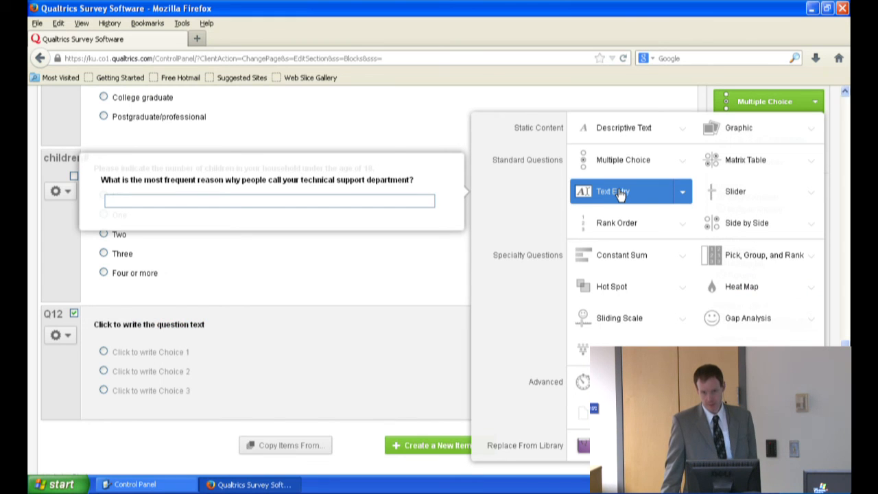
click(621, 194)
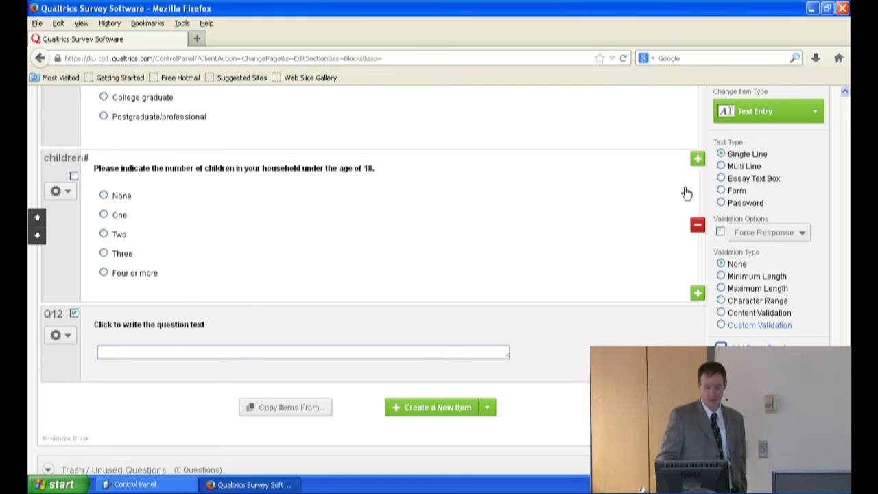
click(744, 167)
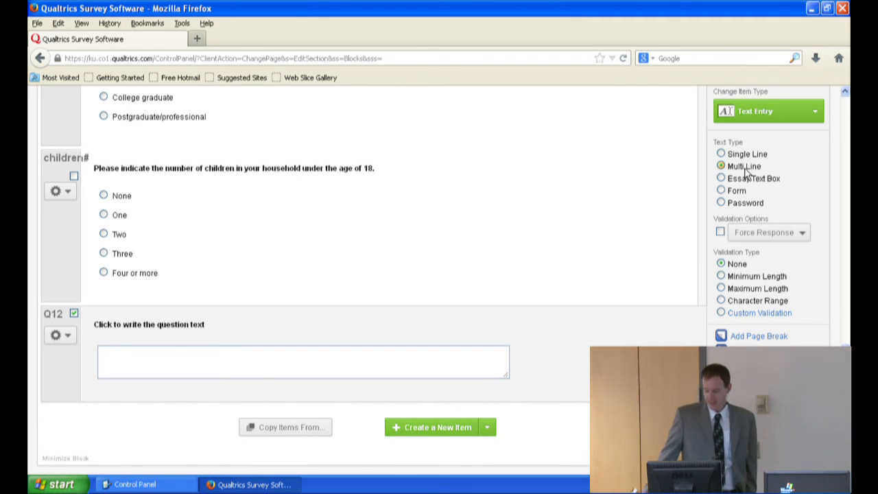
click(732, 179)
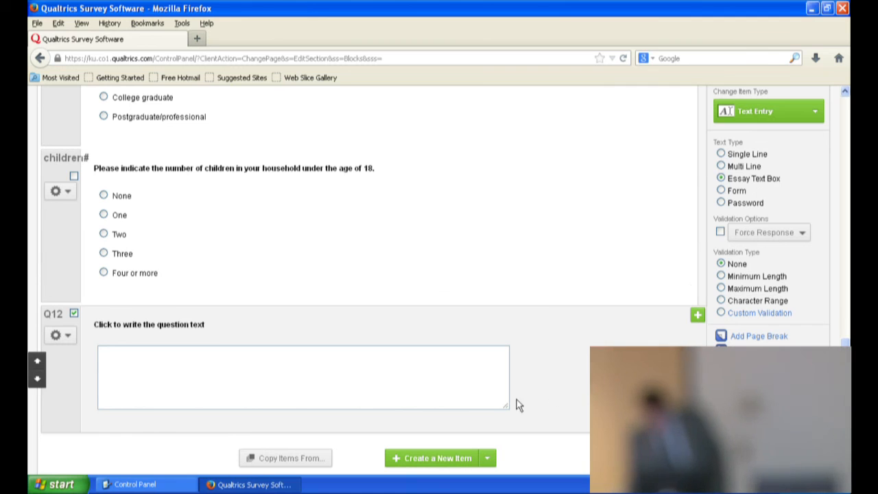
Step: Enlarge the Q12 essay answer box, making it much taller and slightly wider
drag(504, 405, 514, 480)
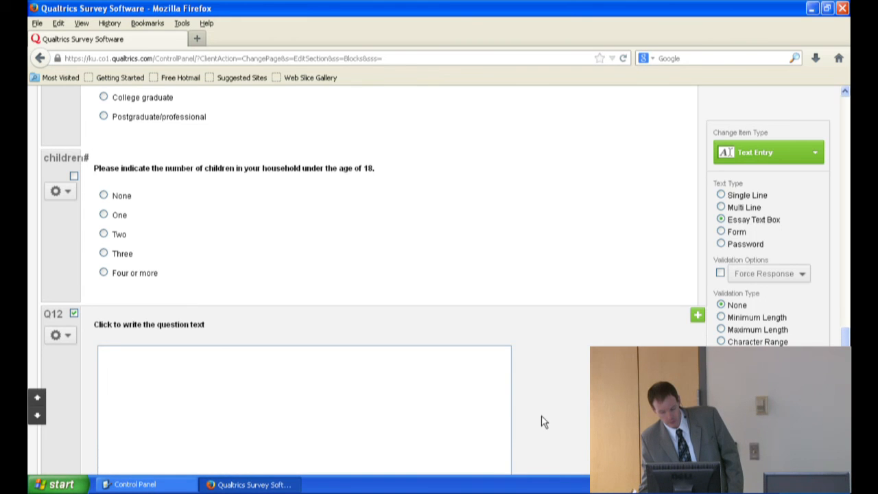
scroll(544, 422, up, 3)
scroll(544, 424, down, 5)
drag(506, 333, 513, 406)
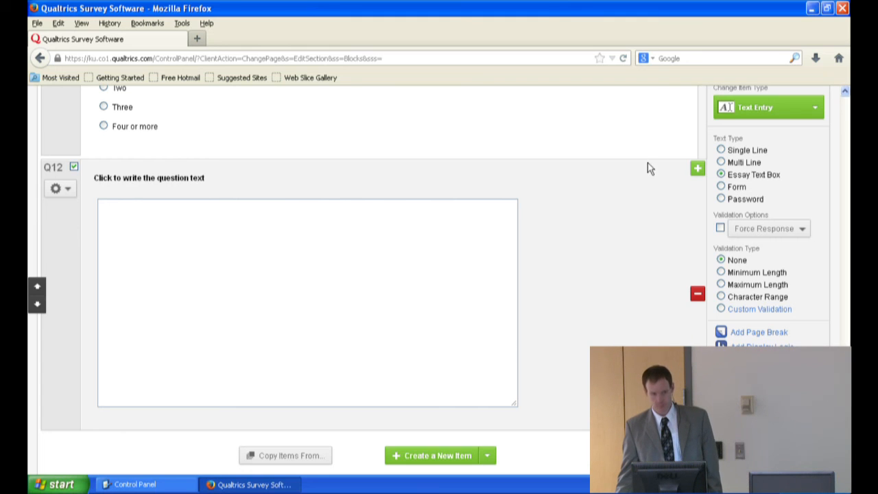
Step: Set the Q12 question text to "Please tell us your satisfaction with your car?"
click(138, 180)
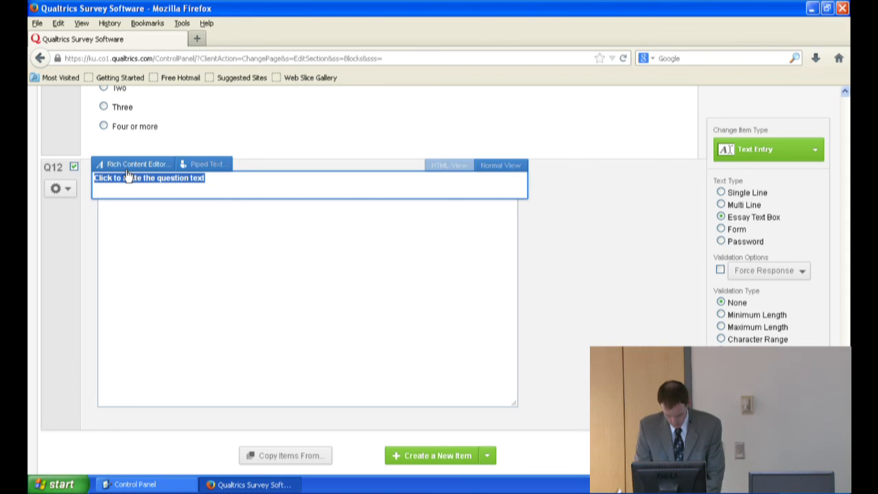
text(Please tell us y)
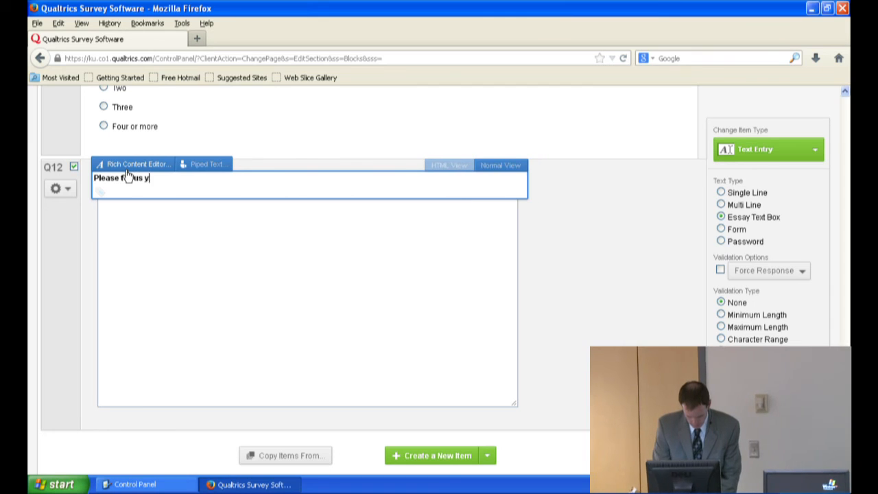
text(our satisfaction)
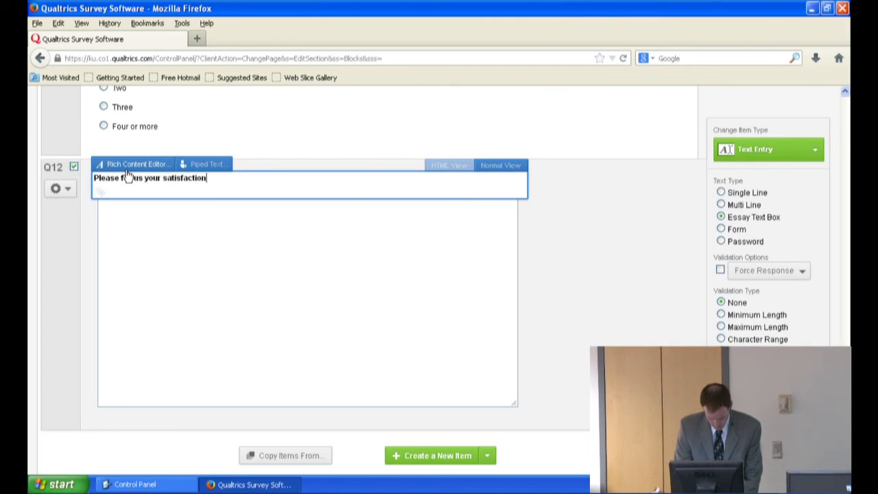
text( with your car)
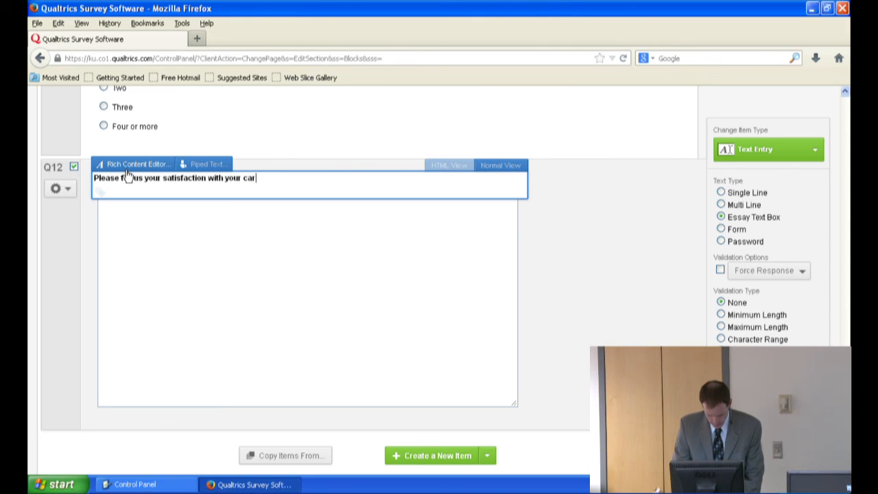
text(?)
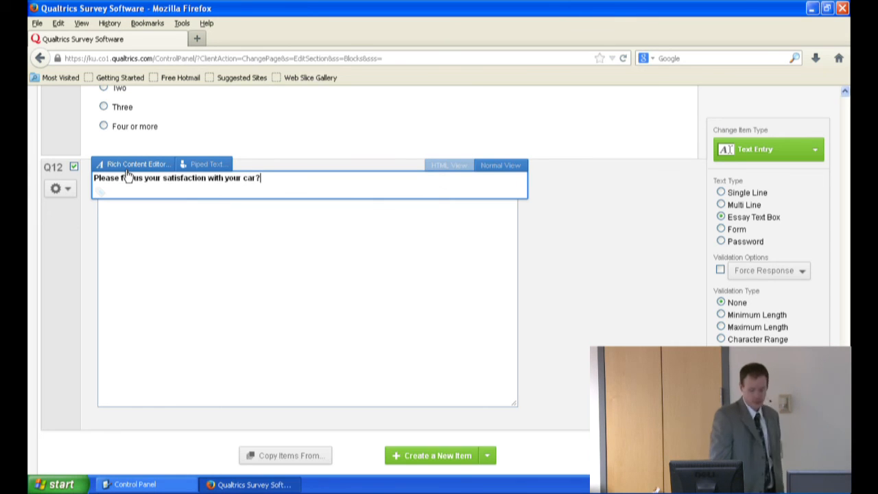
click(558, 212)
Step: Rename the label of the car satisfaction question Q12 as "Car Satisf"
click(54, 167)
text(Ca)
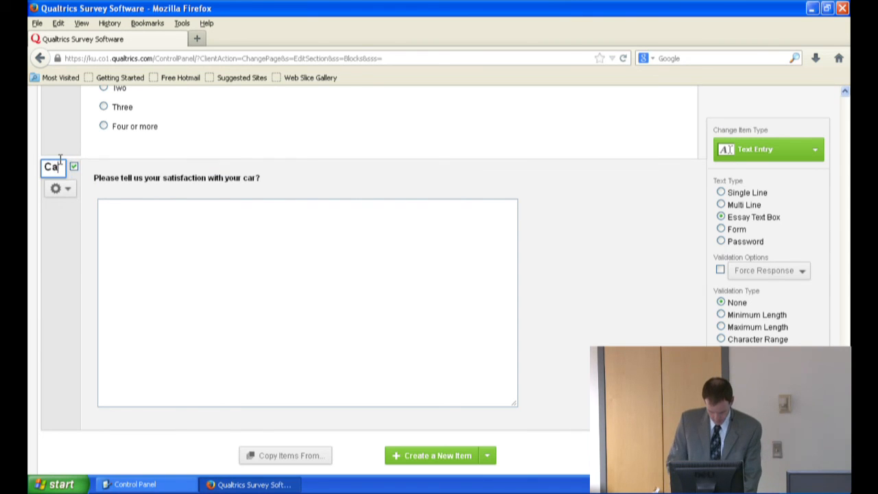
text(r Satisf)
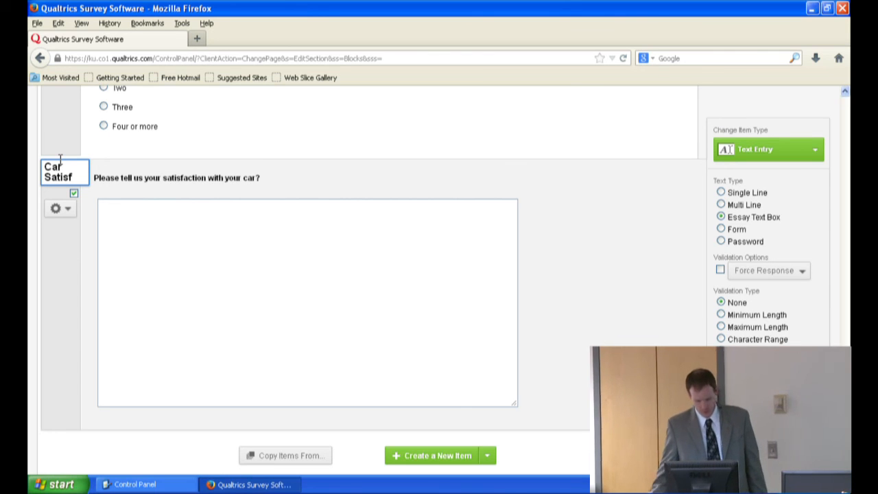
click(68, 152)
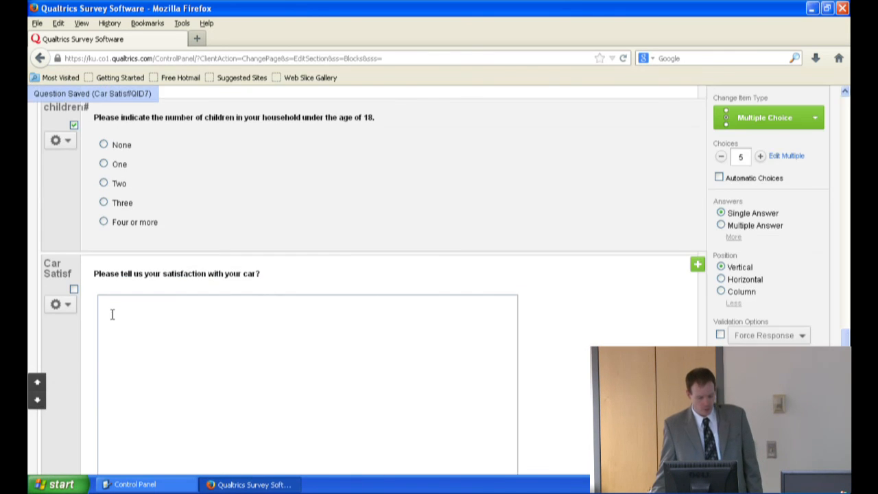
click(56, 337)
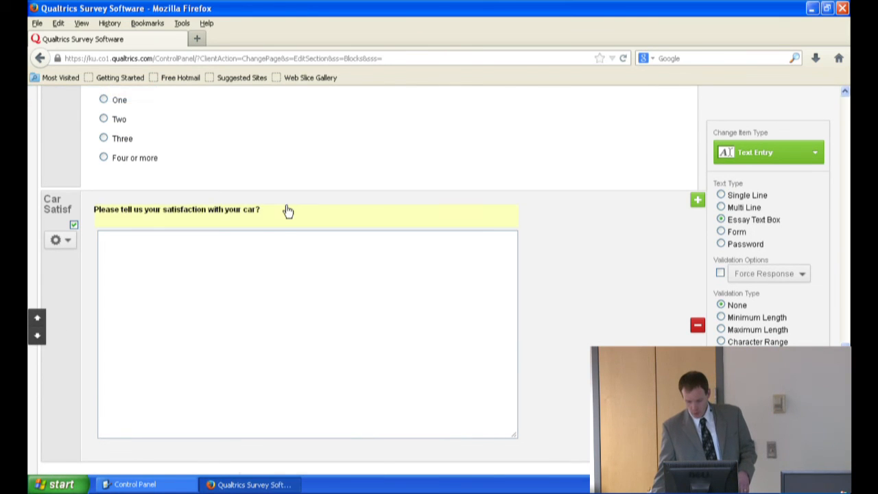
Step: Add a new question below the car satisfaction question and make it a Text Entry question with the Form text type
scroll(292, 208, down, 4)
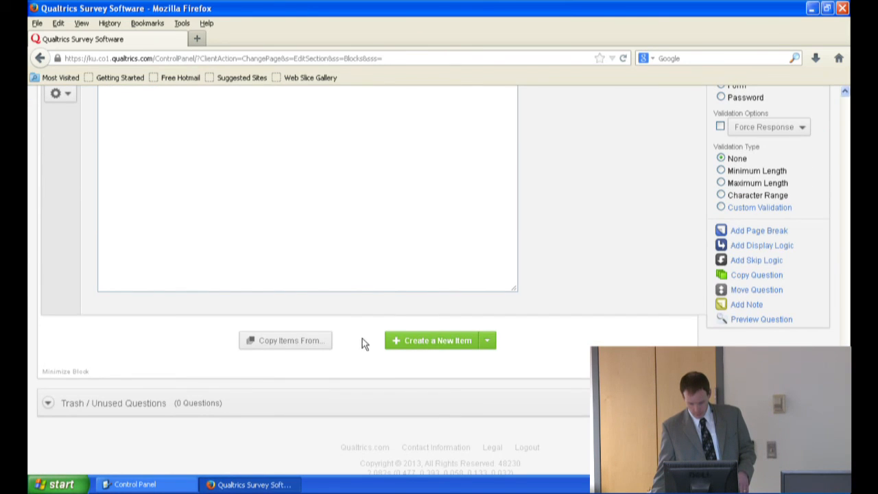
click(435, 340)
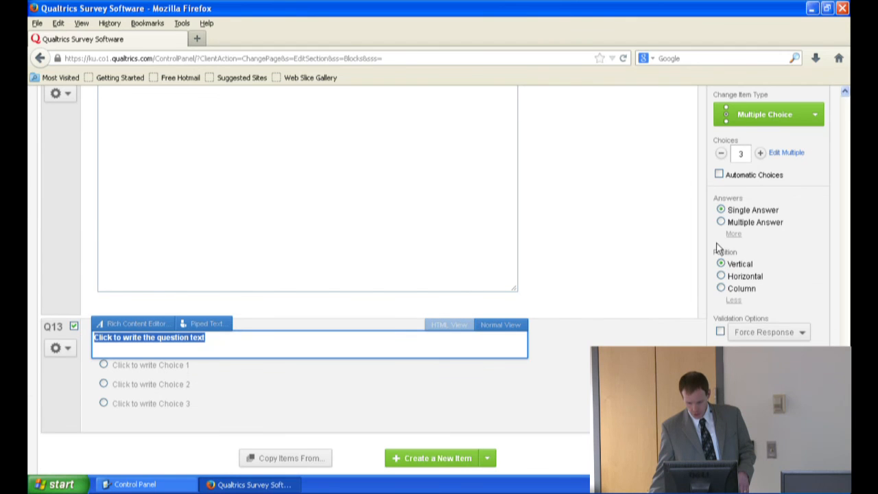
click(742, 120)
click(629, 209)
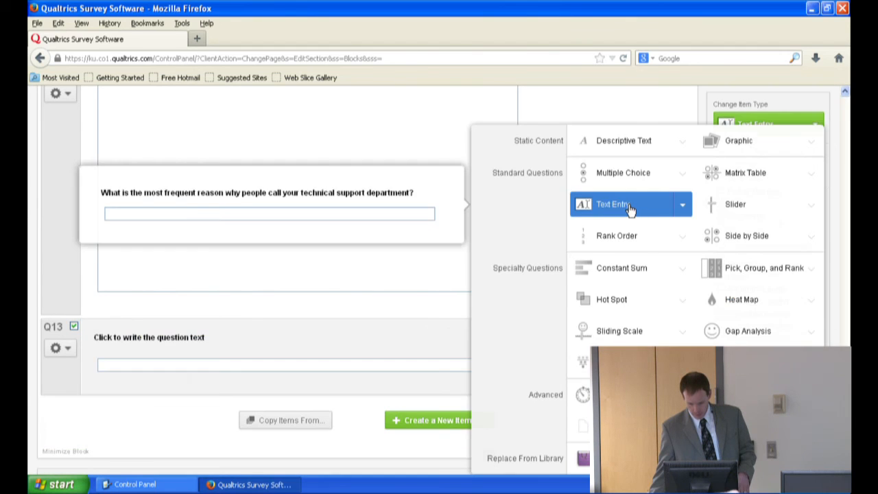
click(738, 204)
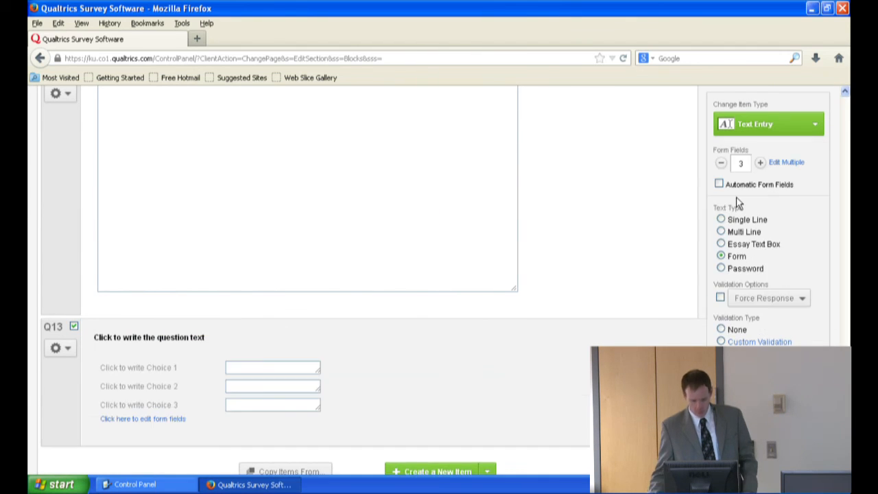
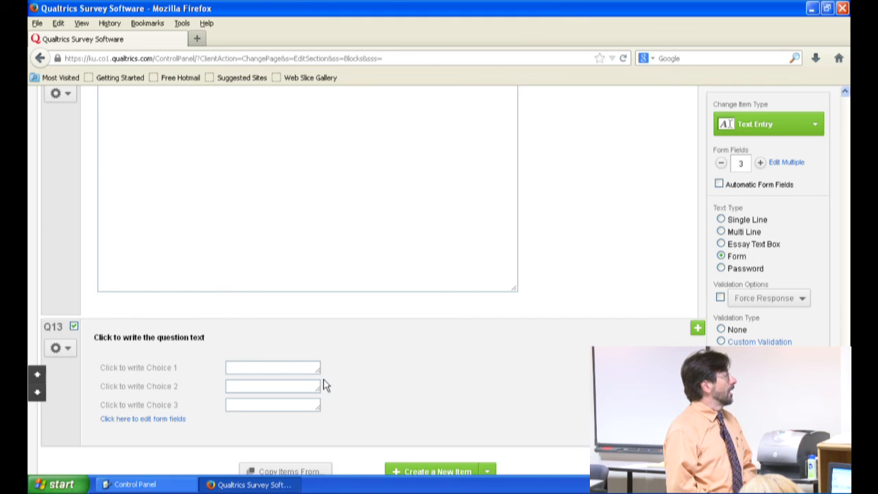
Step: Resize the Q13 form answer boxes to different widths and switch its form fields to editing mode
drag(316, 369, 351, 404)
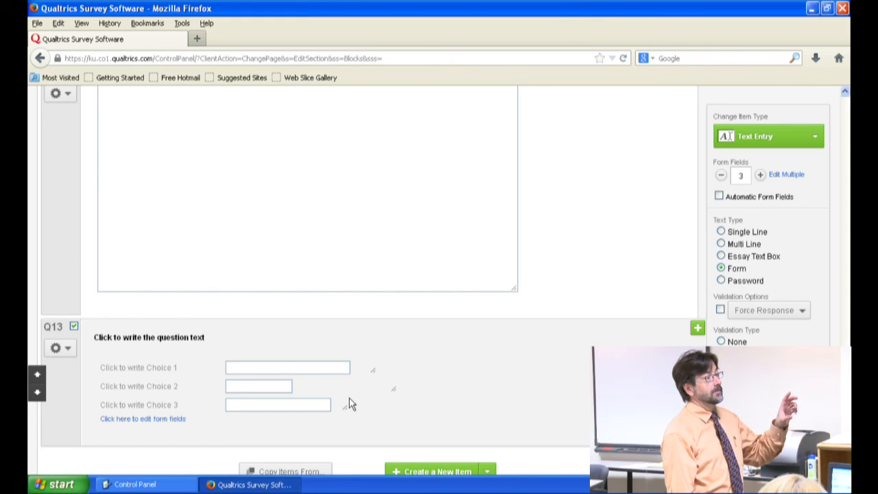
click(162, 419)
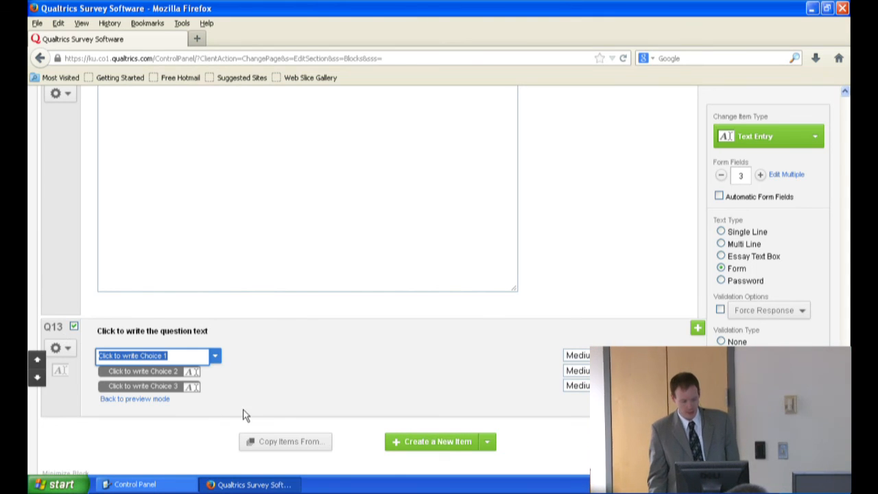
click(337, 401)
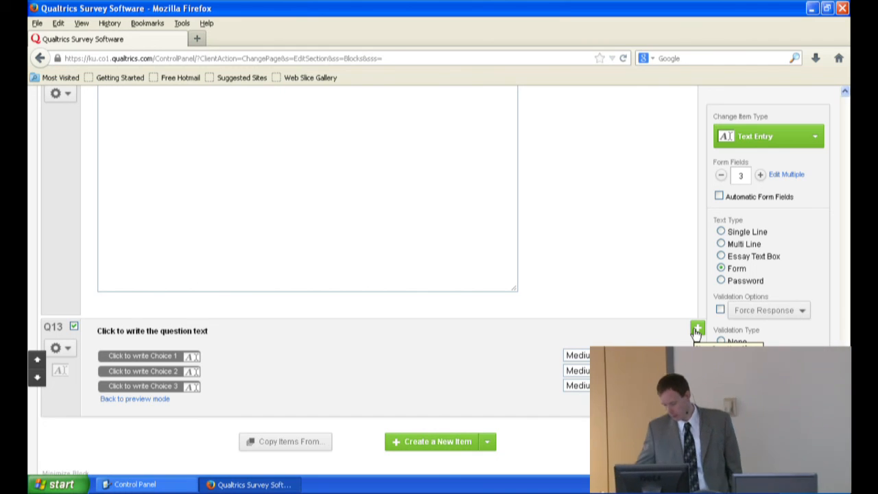
Step: Delete the Q13 form question and expand it among the trashed, unused questions
click(698, 367)
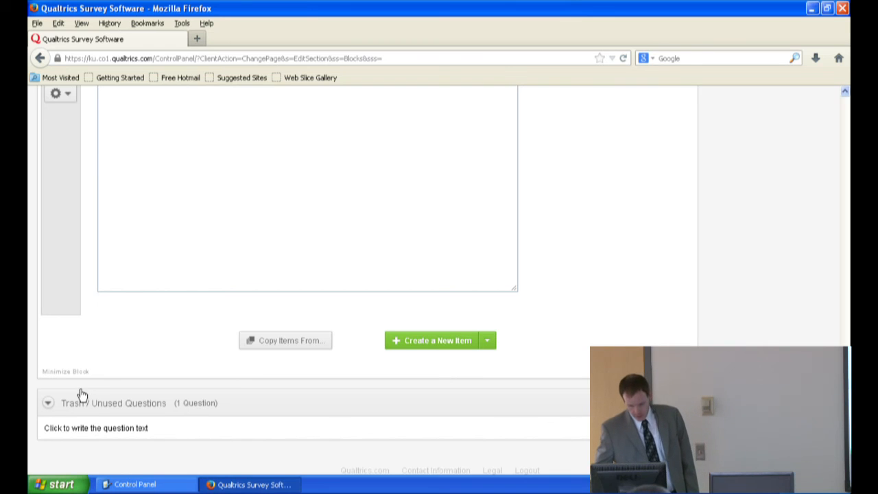
click(96, 430)
scroll(487, 420, down, 3)
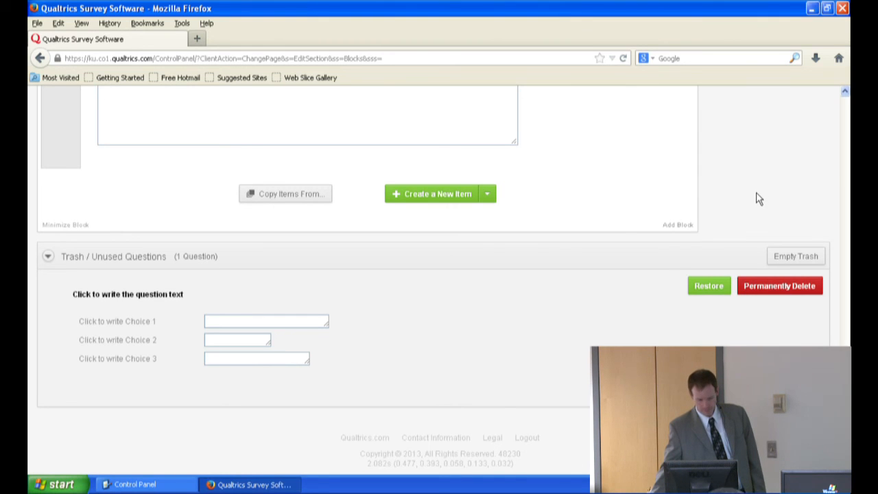
Step: Move the "Car Satisf" question up the survey until it sits directly below the cartype question
scroll(760, 192, up, 6)
scroll(759, 195, up, 5)
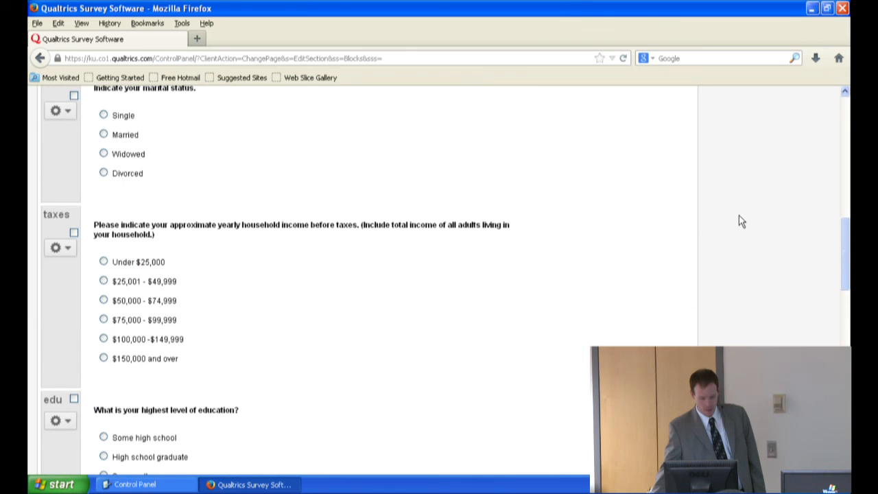
scroll(643, 302, up, 1)
scroll(603, 329, up, 6)
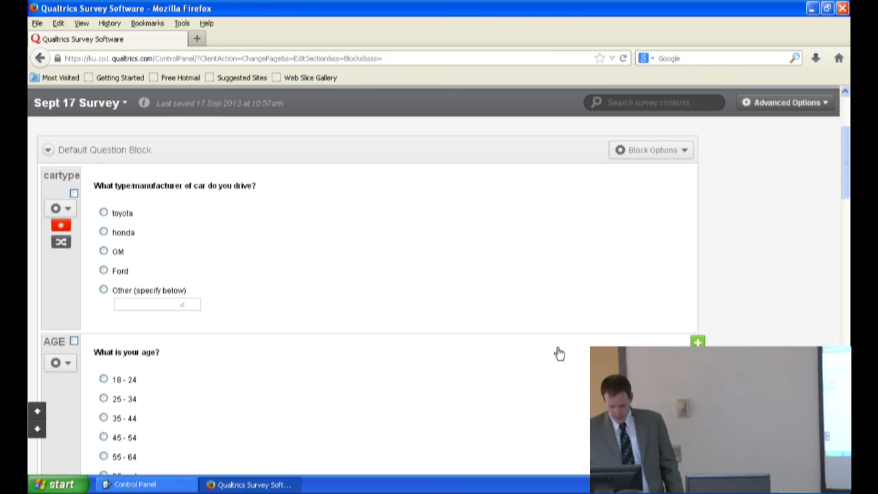
scroll(471, 375, down, 10)
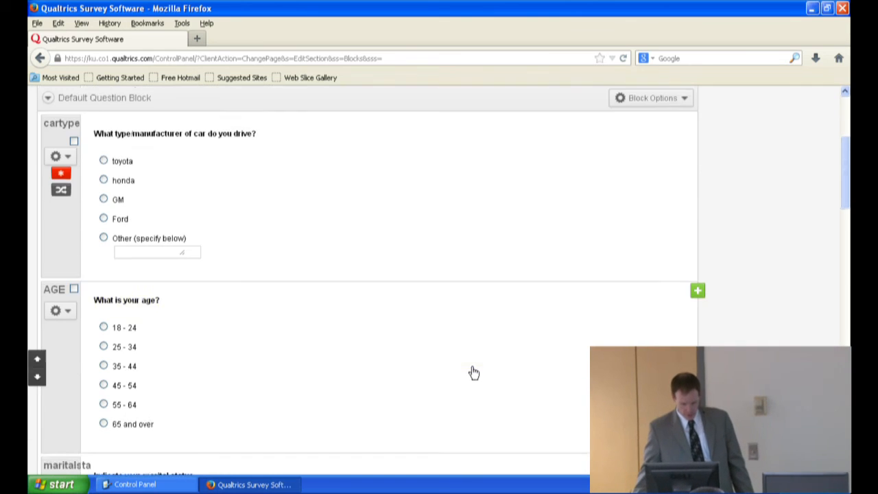
scroll(472, 369, down, 6)
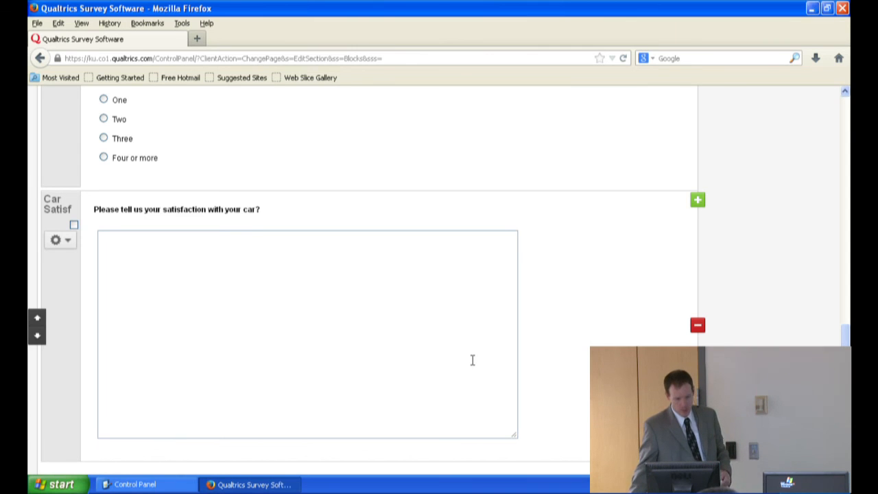
click(75, 381)
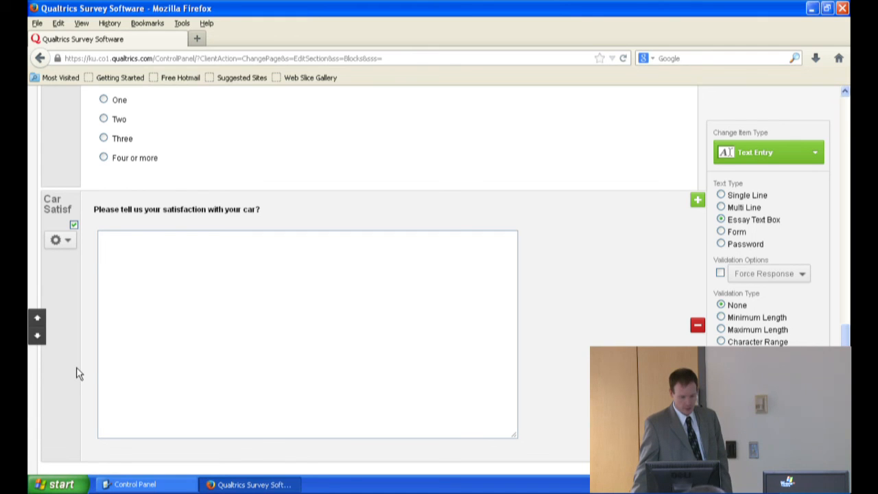
click(39, 320)
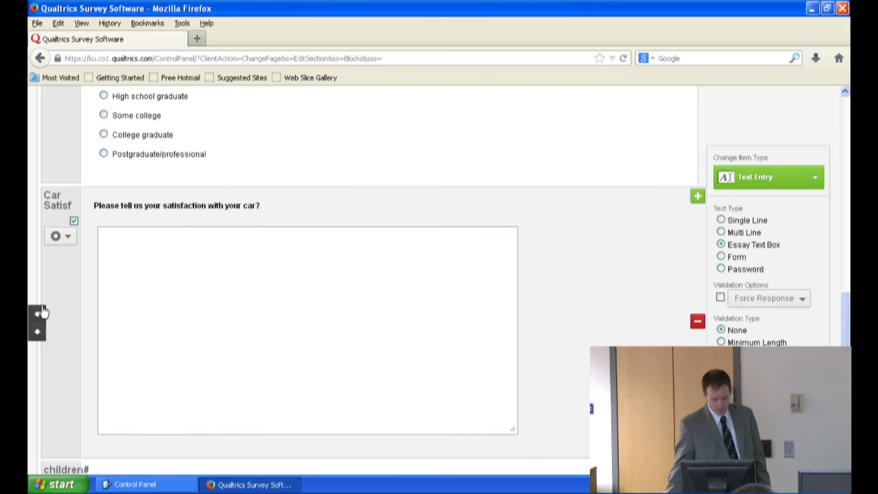
click(38, 316)
click(37, 305)
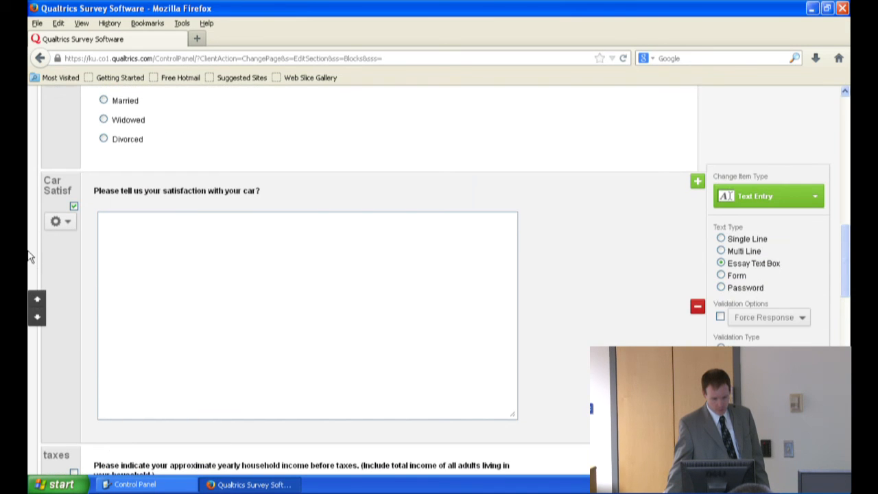
click(39, 295)
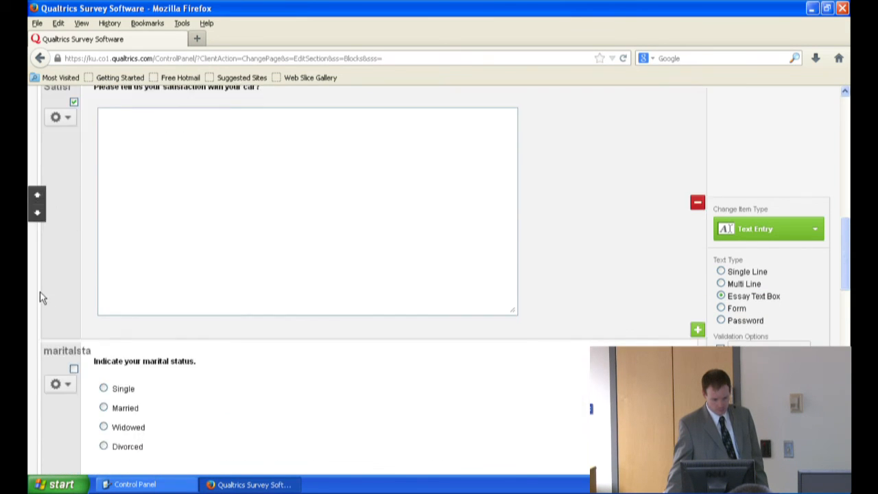
click(39, 295)
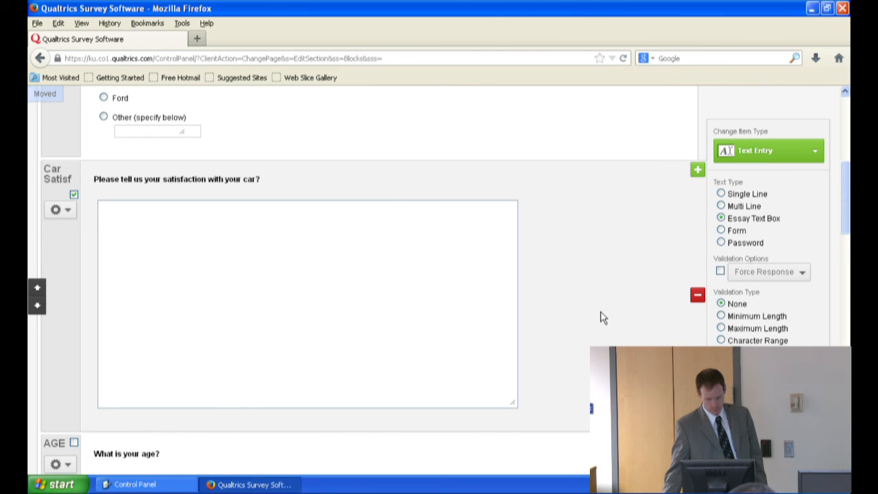
scroll(600, 312, down, 3)
scroll(600, 312, up, 7)
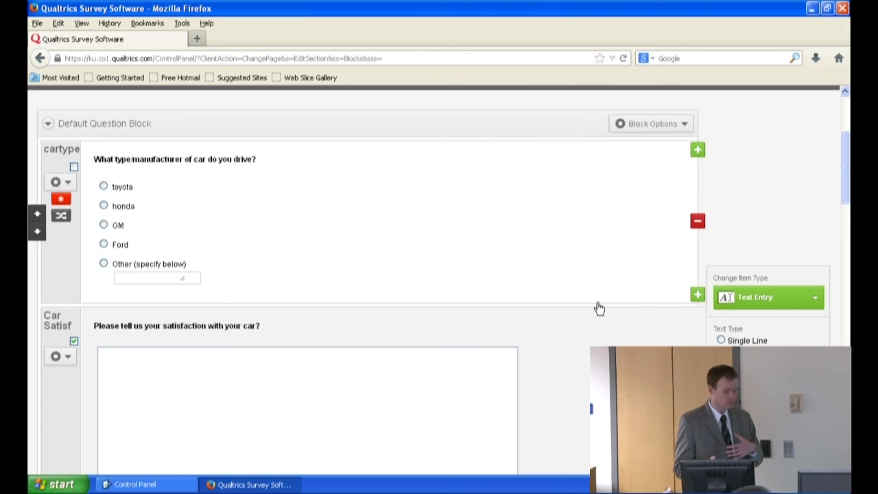
Step: Turn on Request Response validation for the AGE question
scroll(598, 309, up, 5)
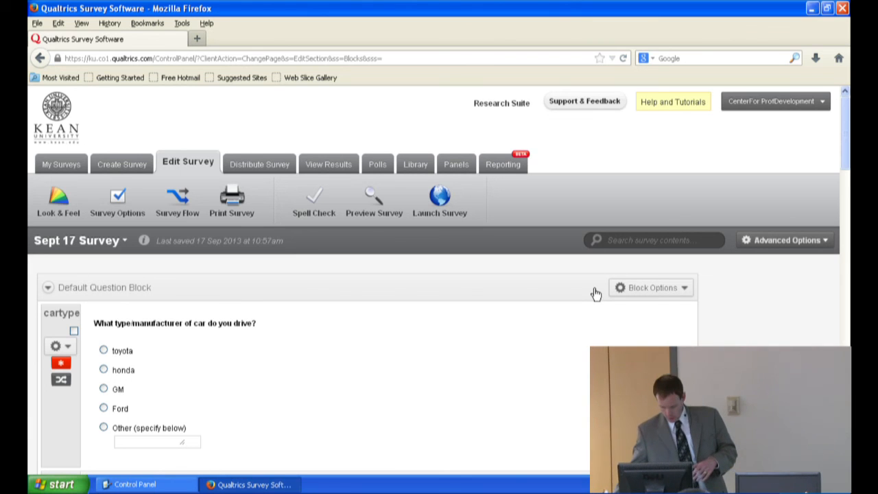
scroll(539, 289, down, 7)
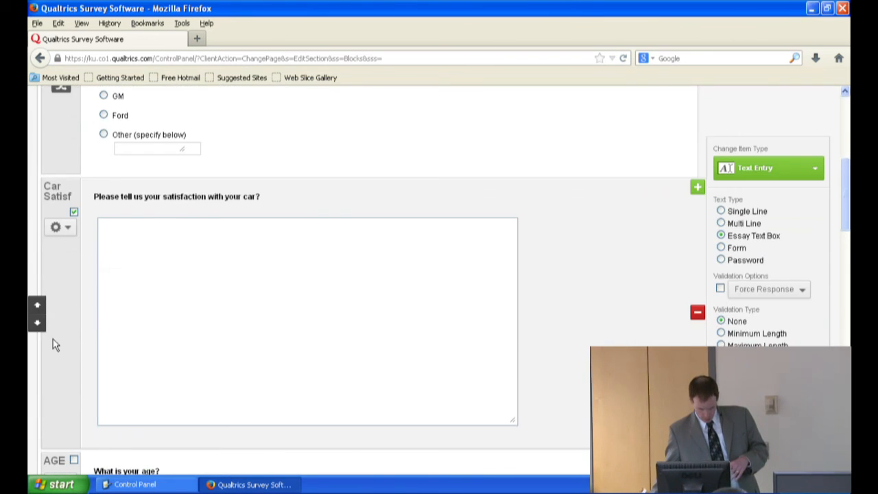
scroll(52, 343, down, 2)
scroll(75, 415, down, 2)
click(62, 426)
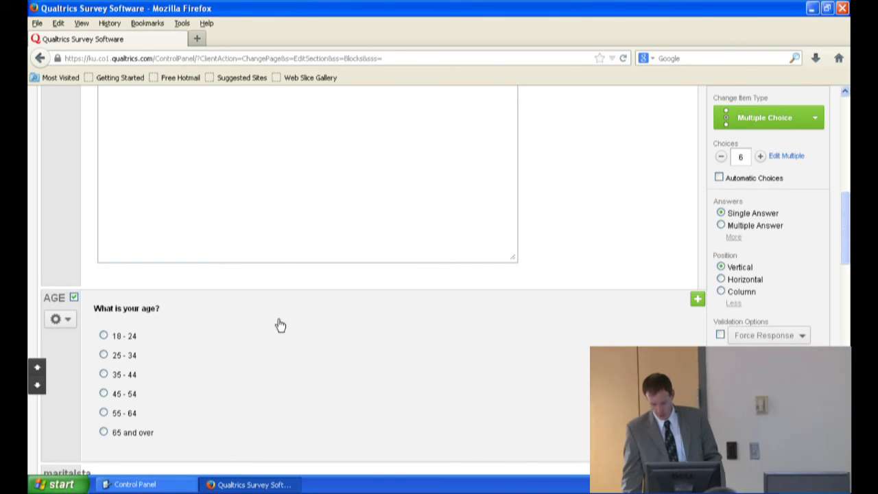
click(802, 336)
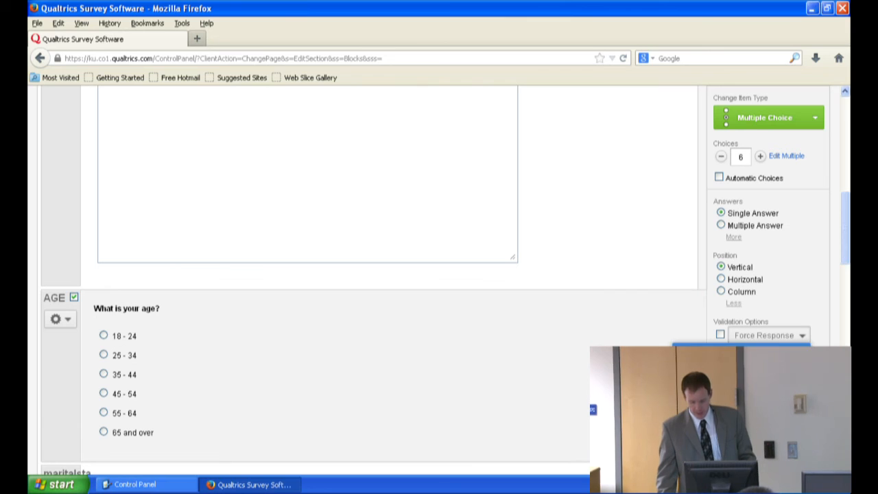
click(761, 369)
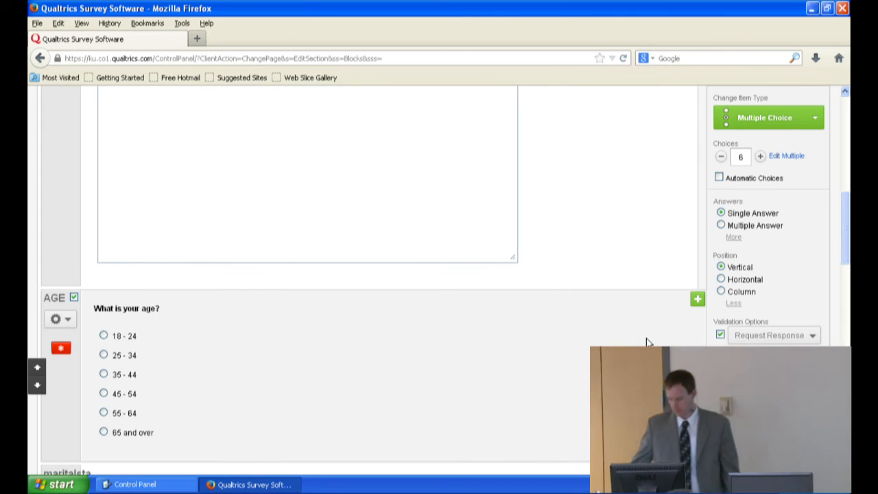
Step: Preview the survey, look over the car, age and marital status questions, and select the preview's web address
scroll(593, 255, up, 10)
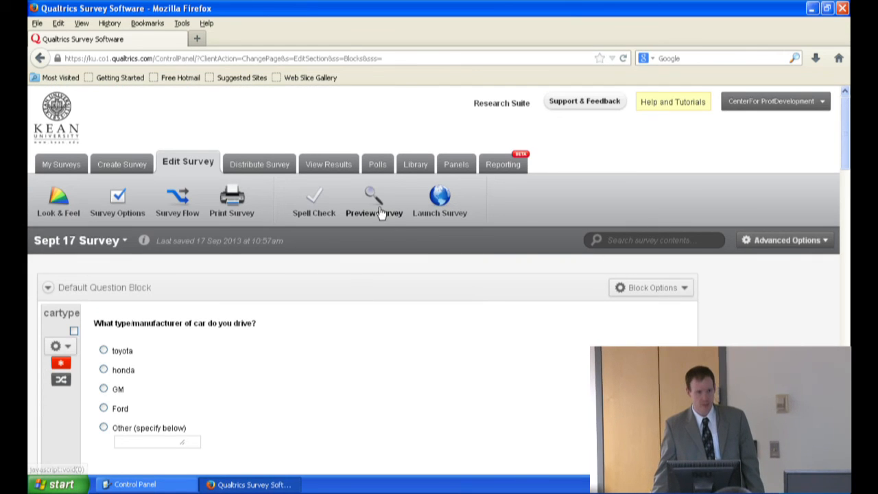
click(379, 214)
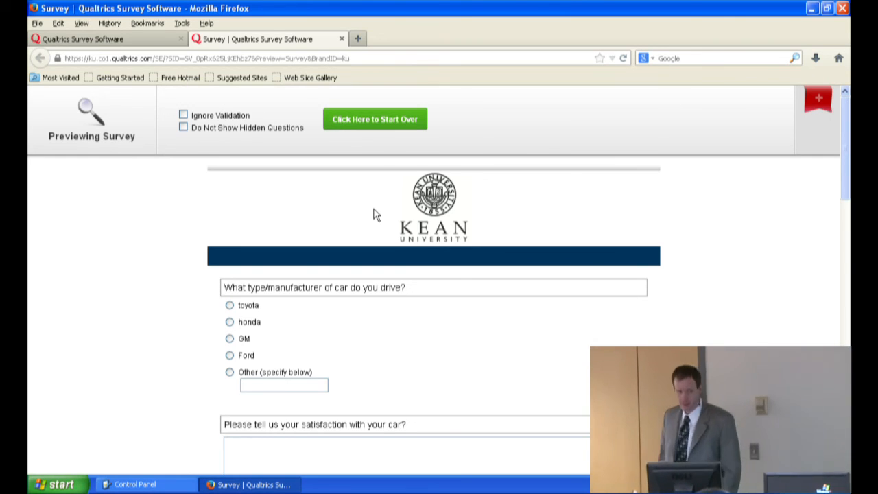
scroll(361, 175, down, 3)
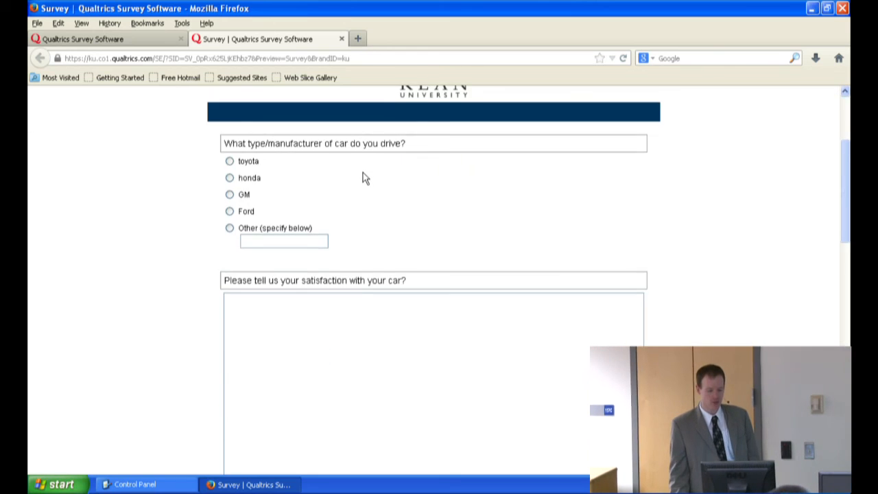
scroll(363, 182, up, 3)
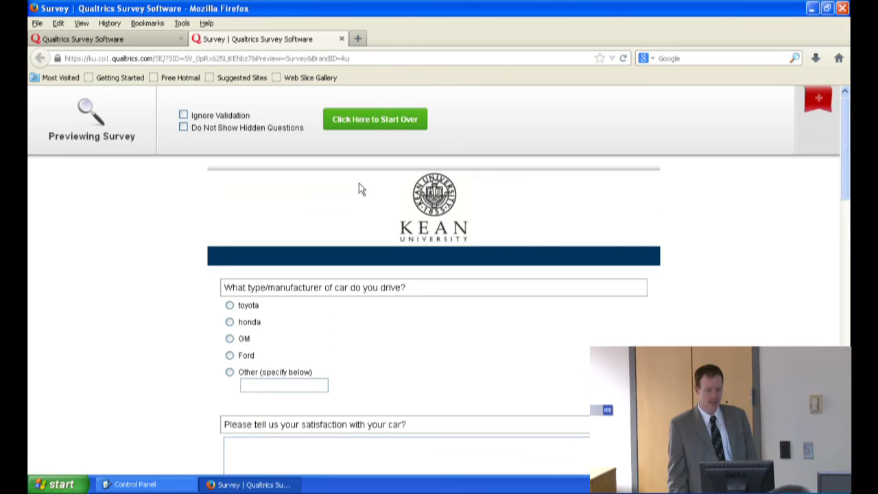
right_click(409, 214)
click(98, 208)
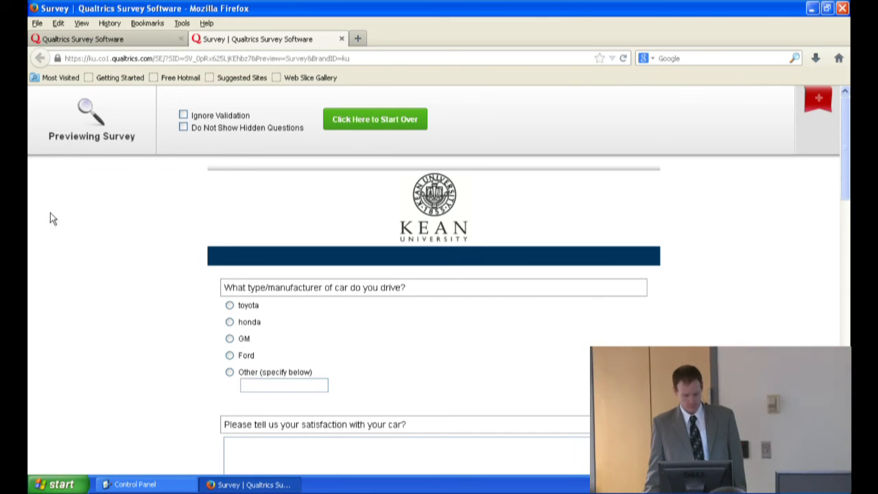
scroll(83, 212, down, 5)
scroll(80, 212, down, 3)
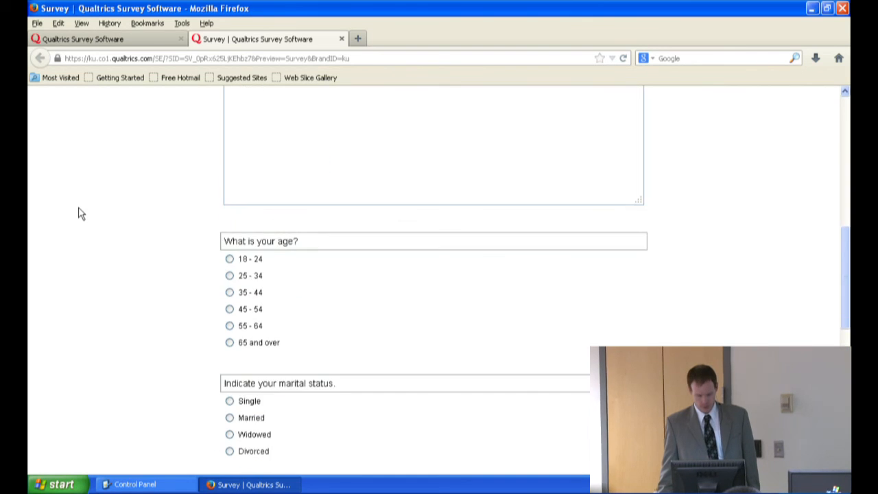
scroll(78, 212, up, 7)
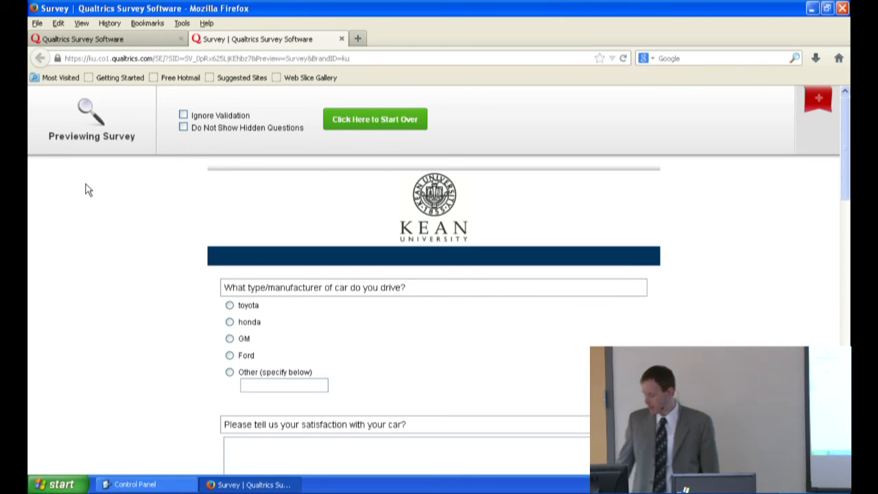
click(111, 58)
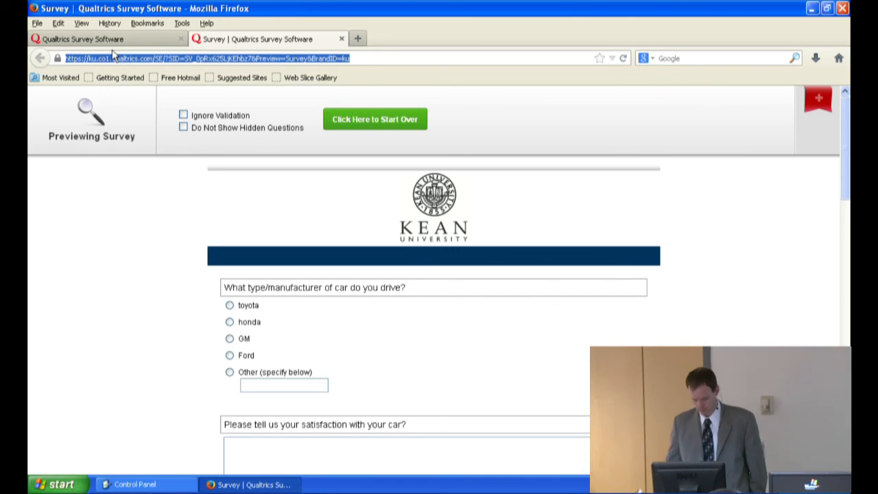
Step: Answer the preview's first questions with toyota, the satisfaction text "OK", age 45 - 54 and marital status Married
click(230, 305)
scroll(247, 357, down, 4)
click(241, 327)
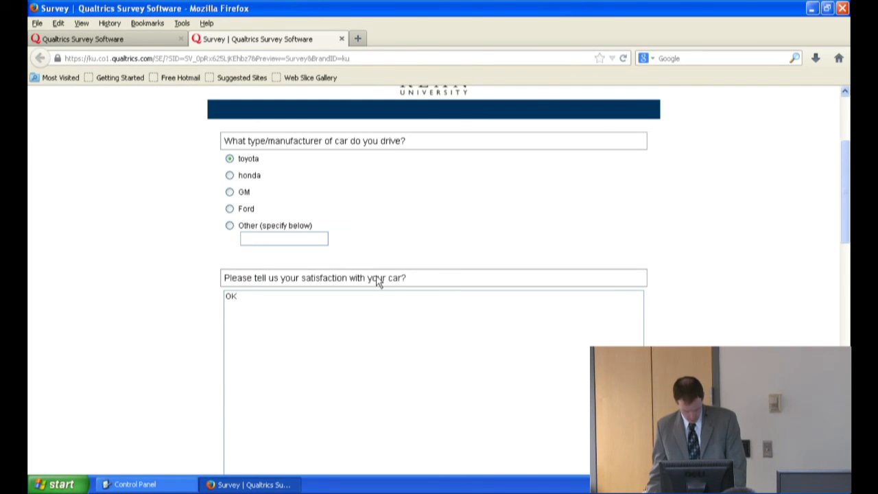
scroll(377, 283, down, 10)
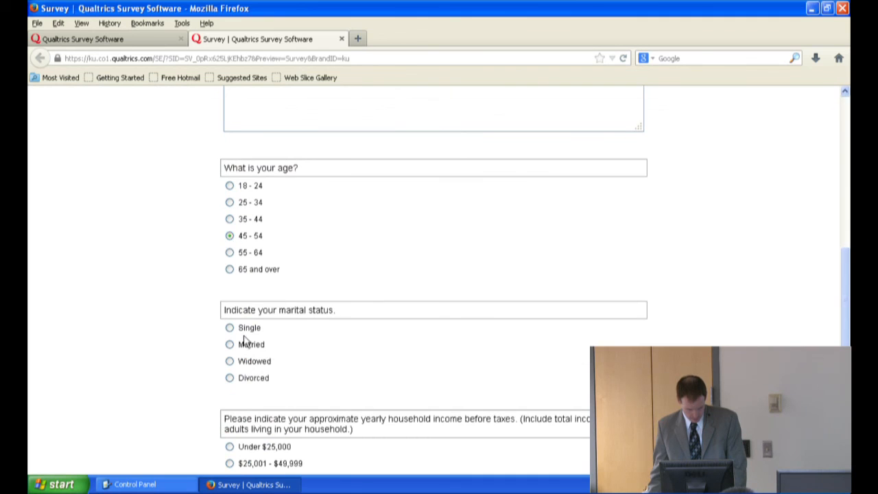
scroll(236, 347, up, 10)
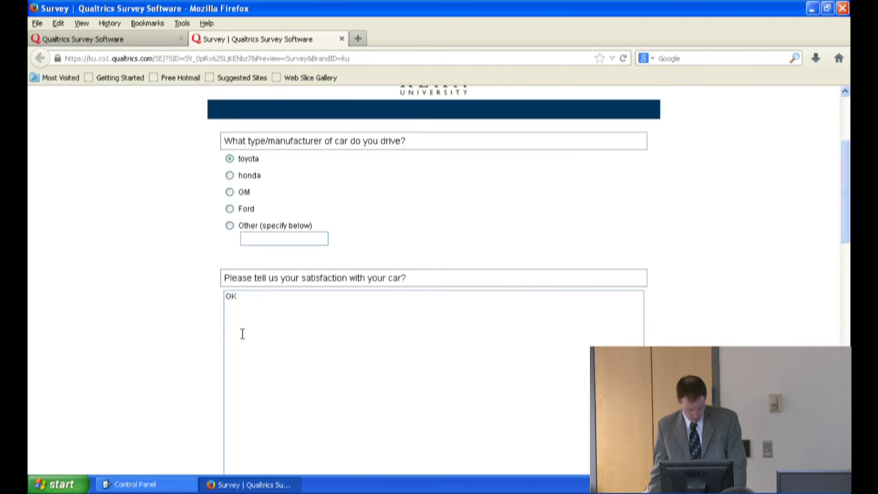
scroll(256, 285, down, 8)
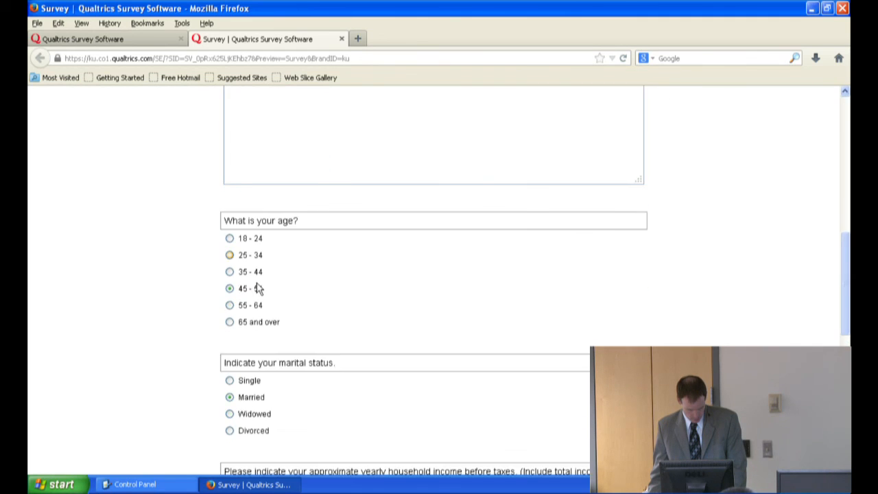
Step: Choose income $50,000 - $74,999, education Postgraduate/professional and One child in the preview, and submit the survey
scroll(228, 364, down, 8)
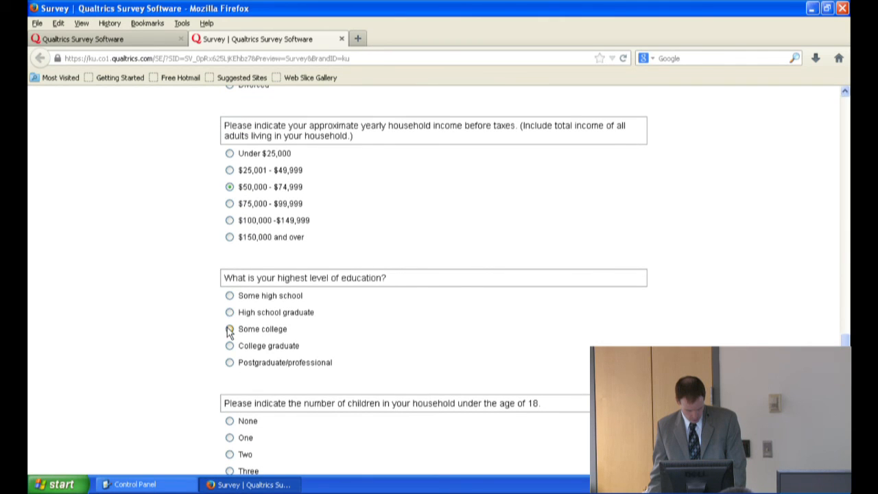
click(230, 363)
scroll(230, 369, down, 3)
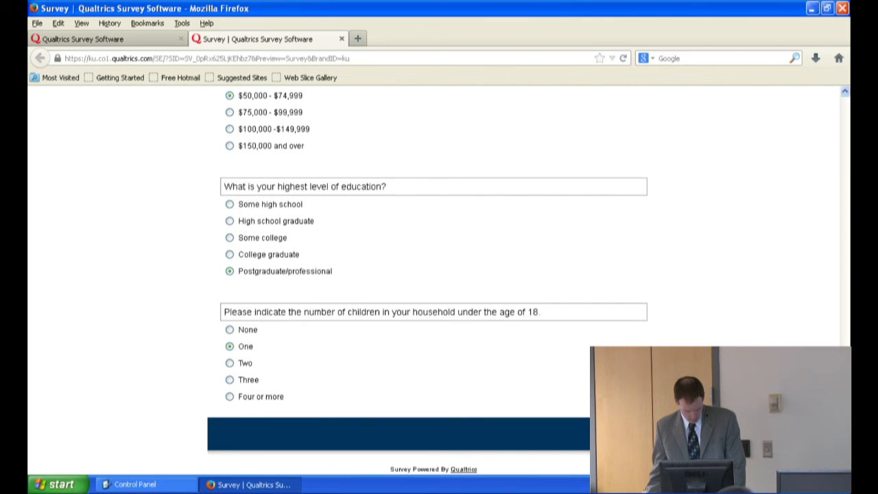
click(643, 433)
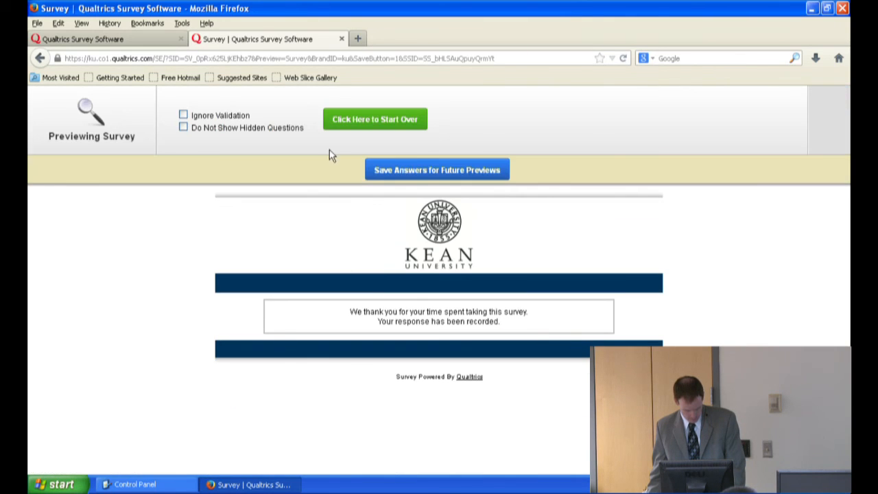
Step: Restart the preview, choose GM, Married, $25,001 - $49,999, College graduate and no children, leave the age question unanswered, and submit the survey
click(366, 120)
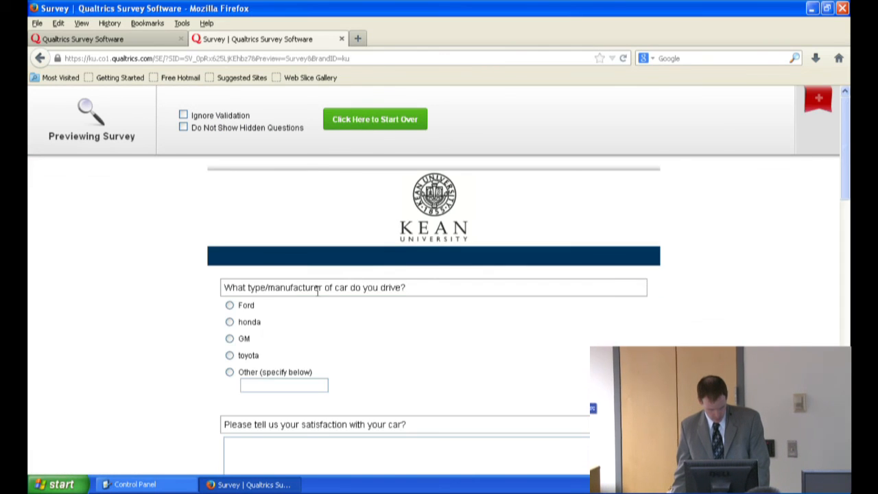
scroll(231, 305, down, 4)
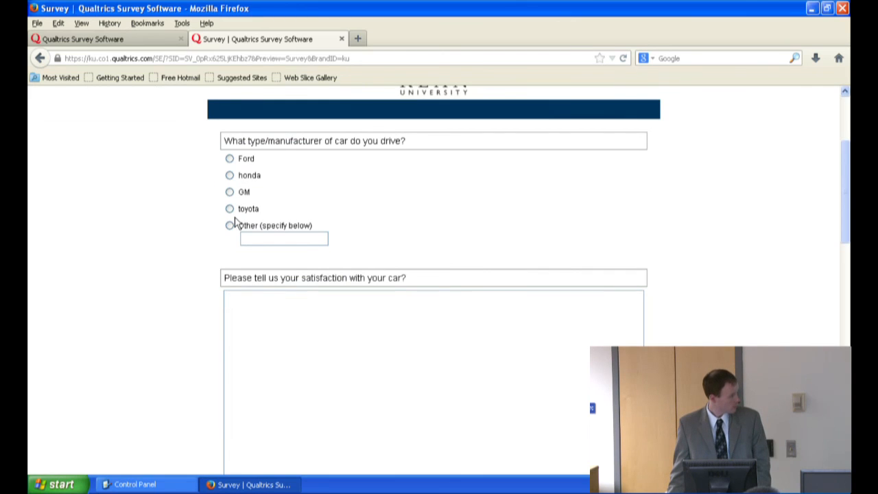
scroll(294, 273, down, 2)
scroll(288, 264, up, 4)
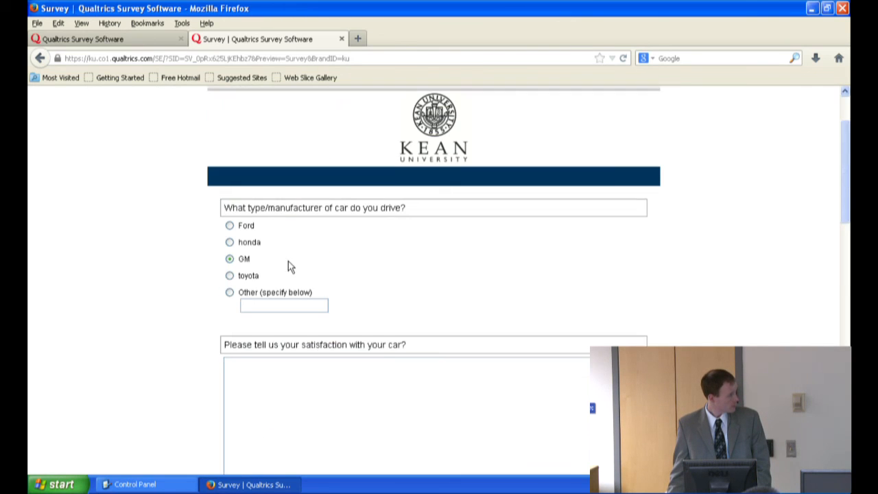
scroll(277, 329, down, 14)
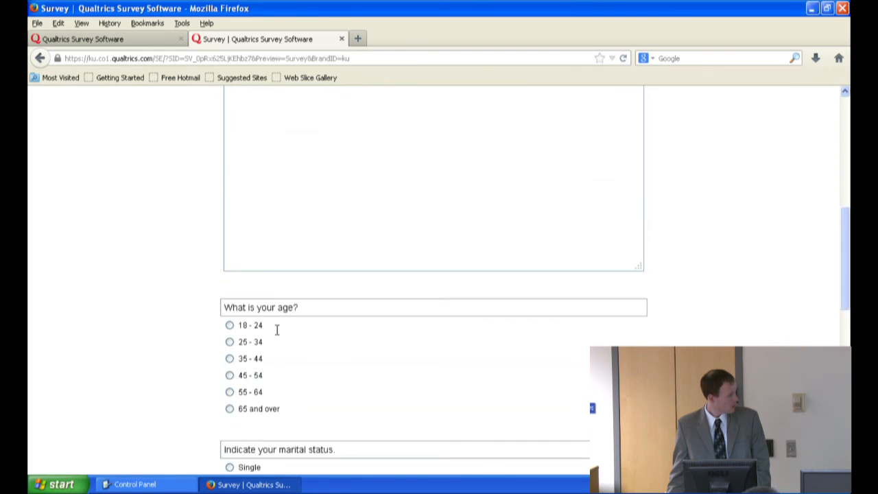
click(230, 272)
scroll(230, 392, down, 6)
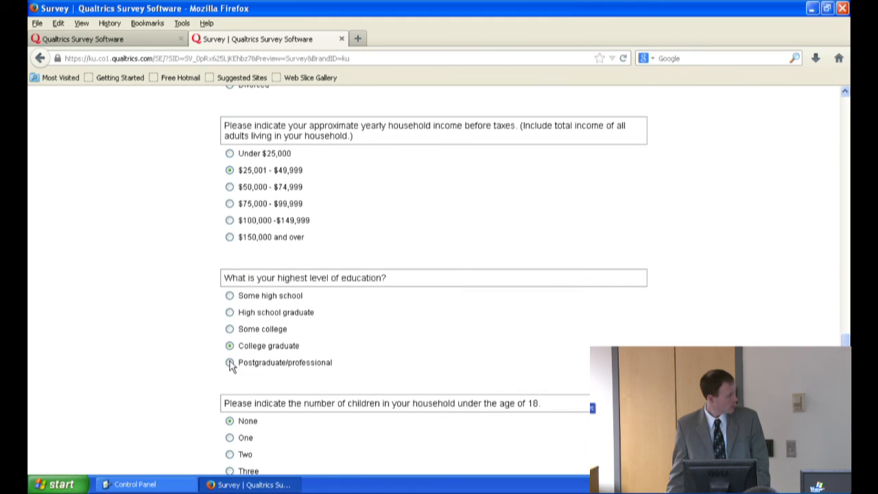
scroll(232, 367, down, 3)
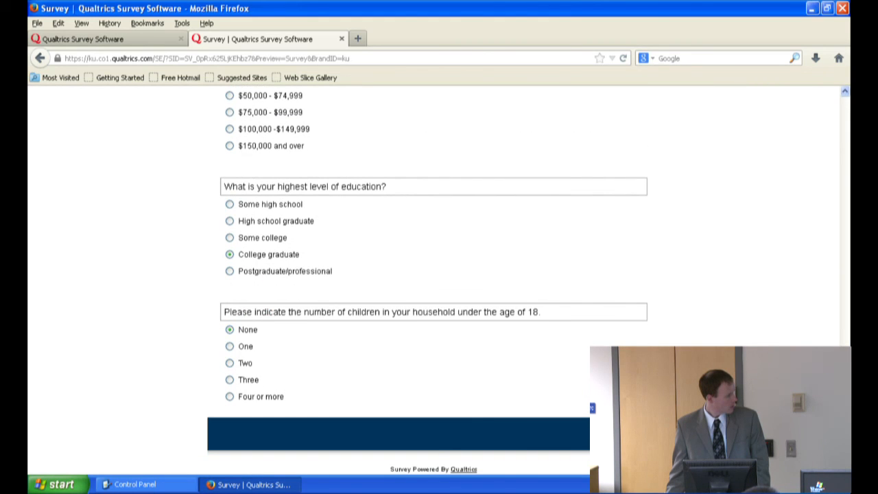
click(632, 434)
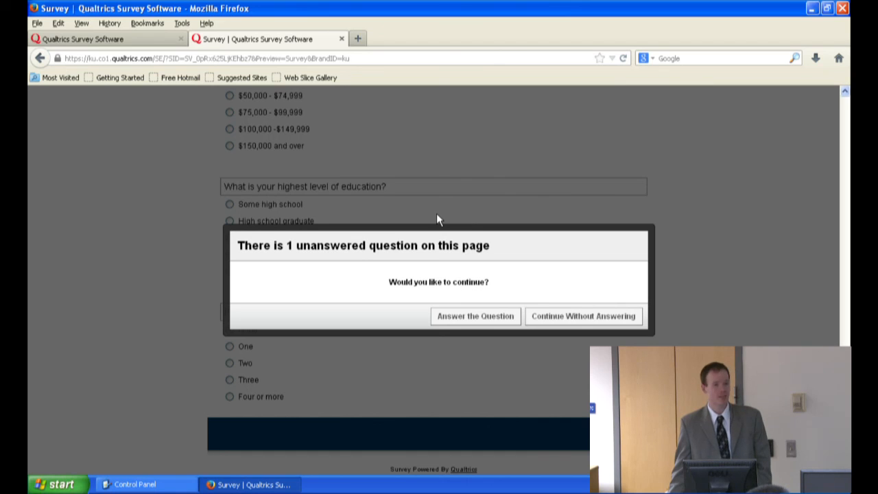
Step: Return to the unanswered question, choose age 25 - 34, enter "runs too loud" as the car satisfaction, and resubmit the survey
click(480, 318)
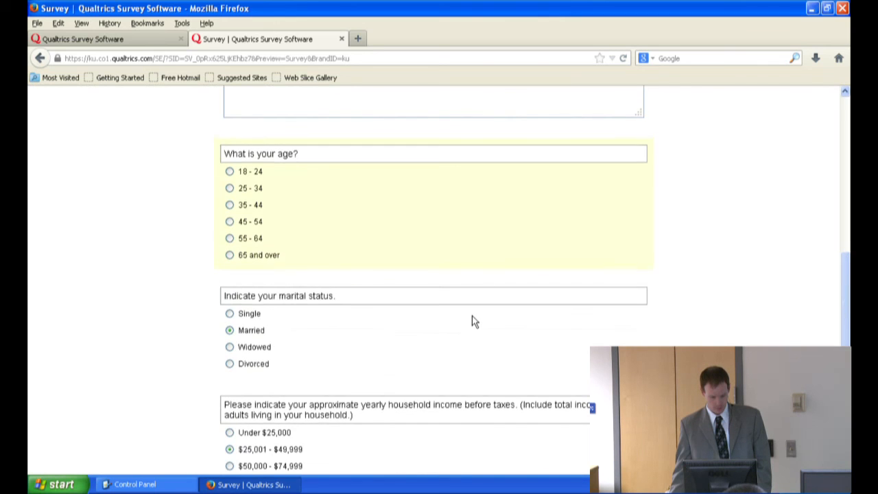
scroll(280, 329, down, 2)
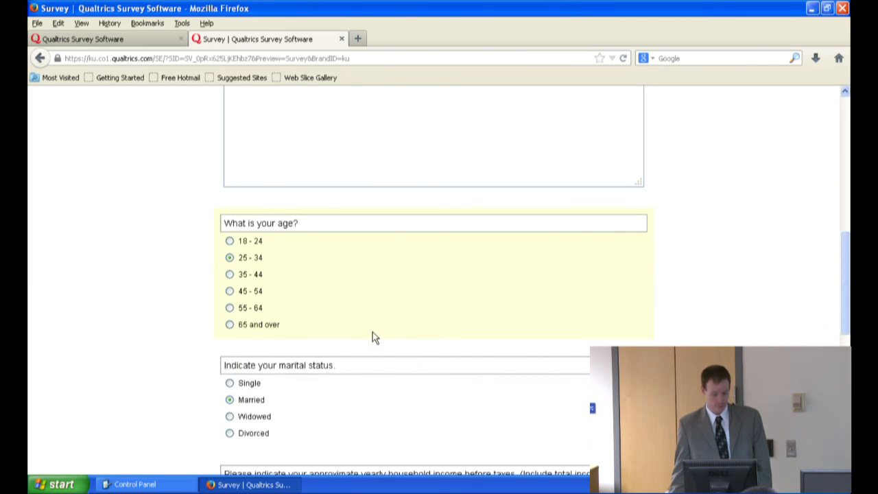
scroll(372, 337, up, 5)
click(351, 328)
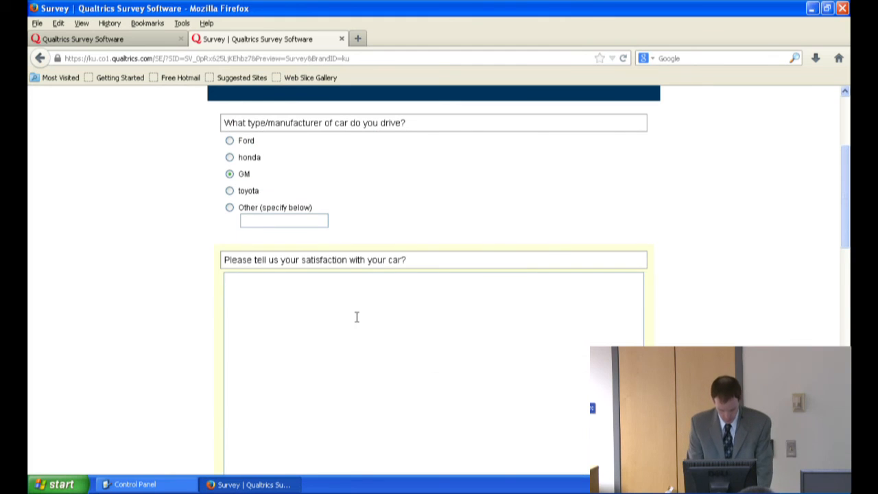
text(runs too loud)
scroll(346, 291, up, 3)
scroll(524, 294, down, 15)
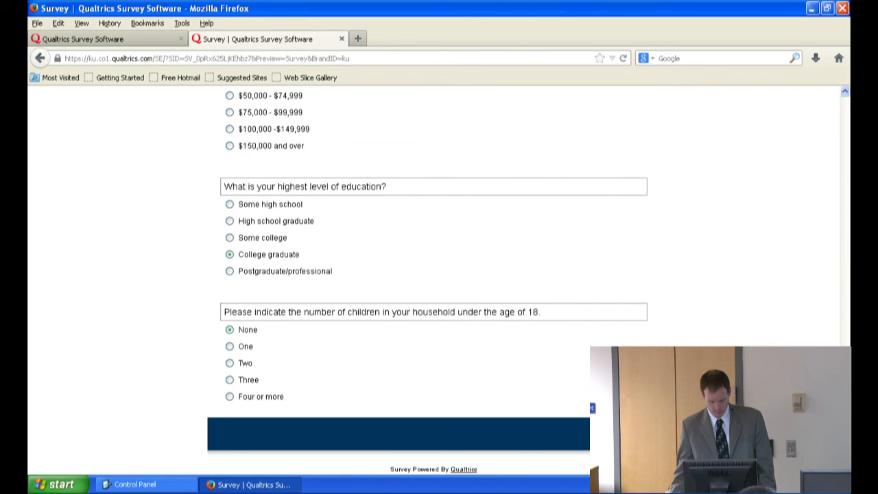
click(611, 408)
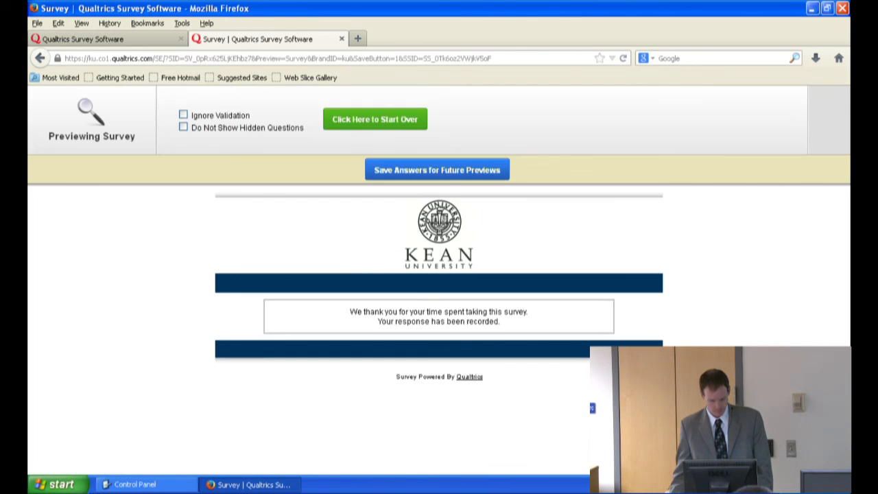
Step: Restart the preview, skip the car manufacturer question, enter "bad battery" as the car satisfaction and choose age 45 - 54
click(395, 122)
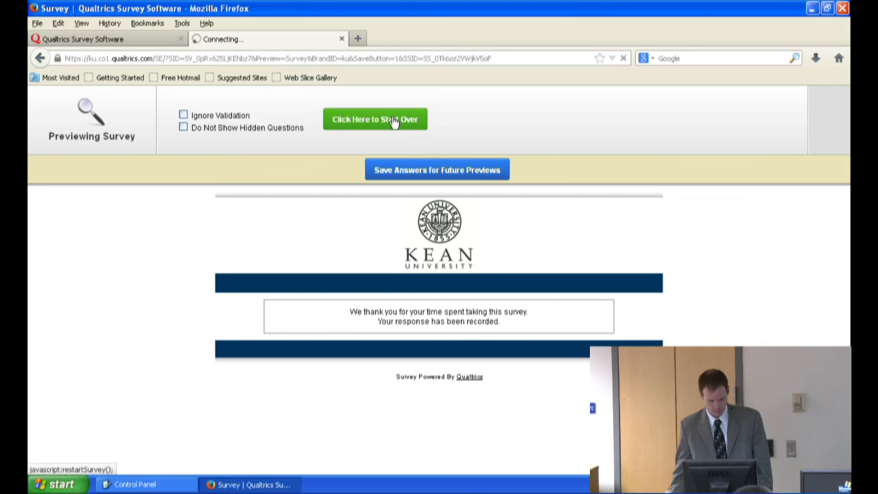
scroll(259, 343, down, 5)
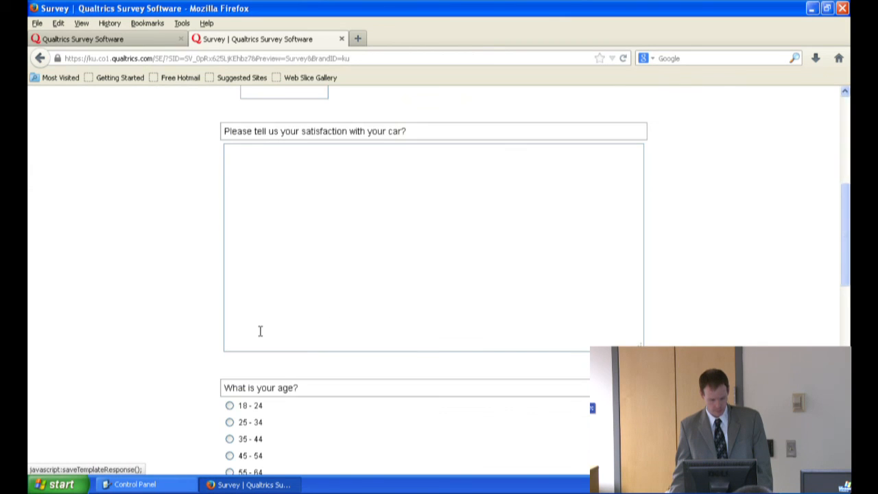
click(268, 240)
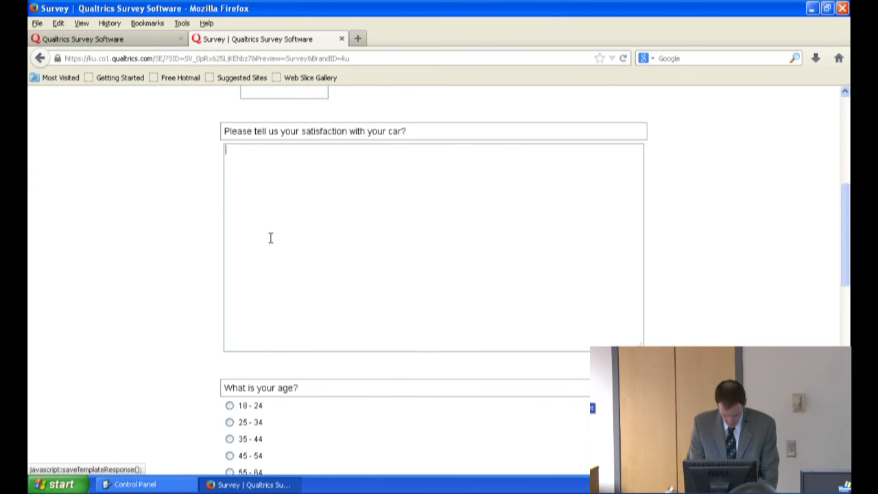
text(bad battery)
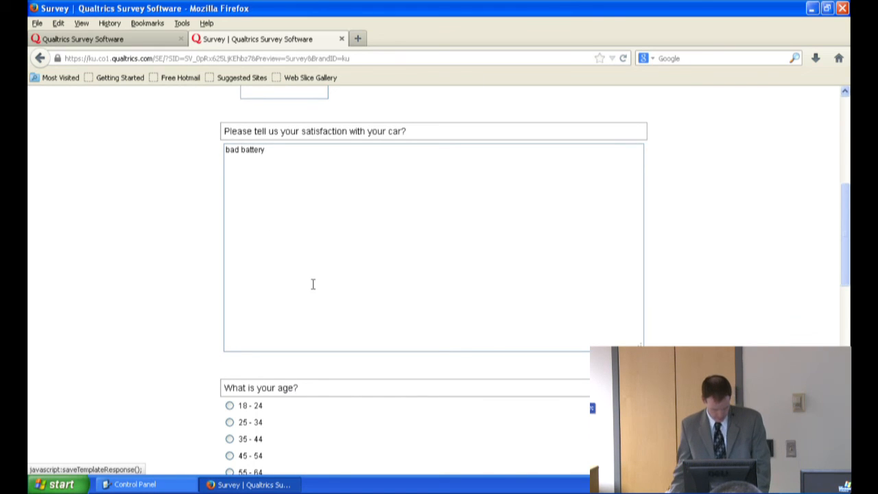
click(229, 455)
Step: Choose a marital status, income $150,000 and over, High school graduate and One child in the preview, and submit the survey
scroll(243, 334, down, 4)
click(229, 344)
scroll(228, 351, down, 5)
click(229, 237)
click(230, 312)
scroll(232, 333, down, 2)
click(230, 346)
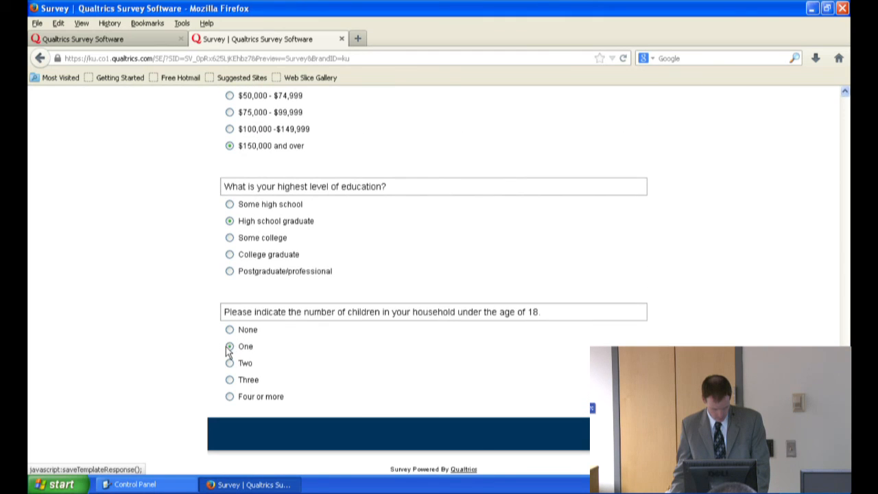
click(620, 434)
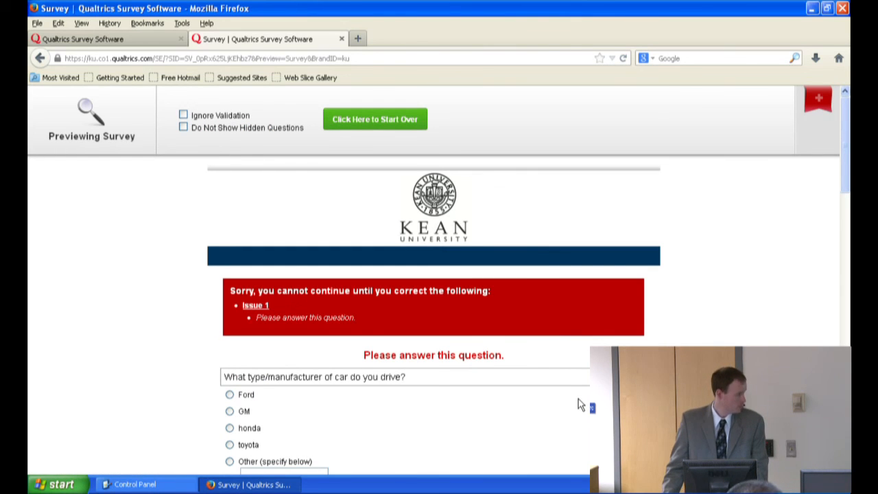
Step: Answer the required car manufacturer question with GM, resubmit the survey and close the preview
click(230, 411)
right_click(230, 411)
click(425, 450)
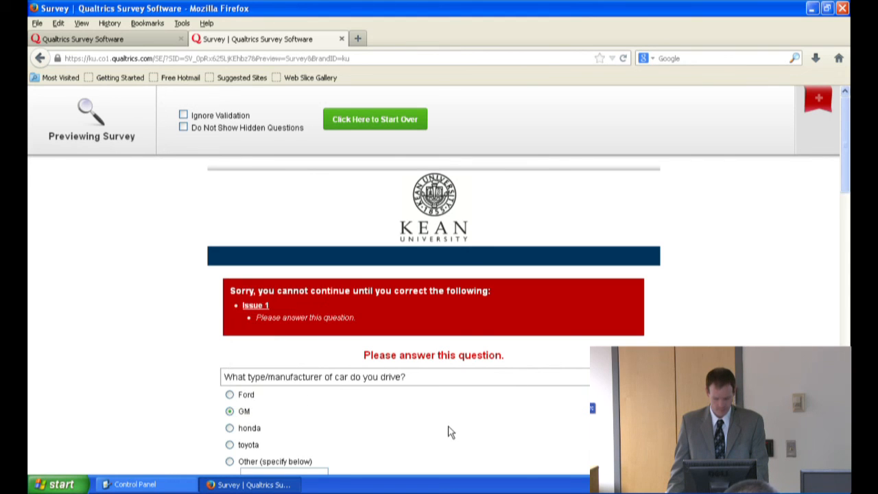
scroll(449, 432, down, 15)
scroll(434, 280, down, 2)
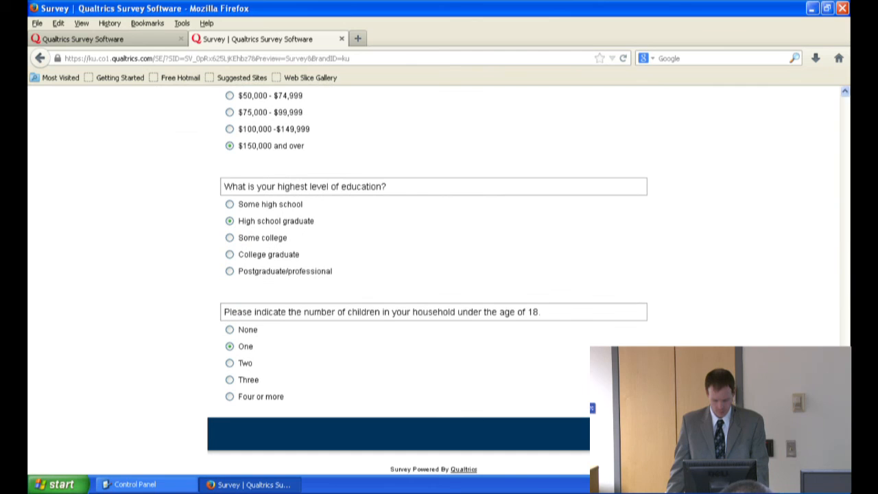
click(634, 409)
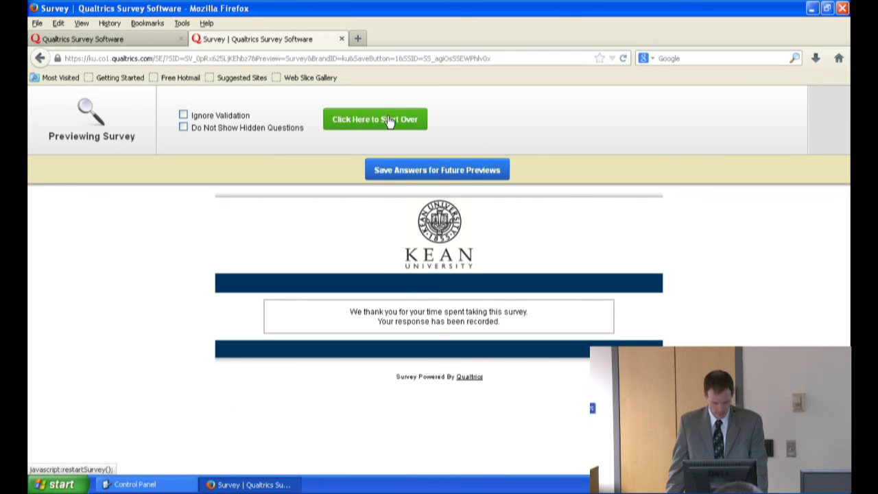
click(341, 39)
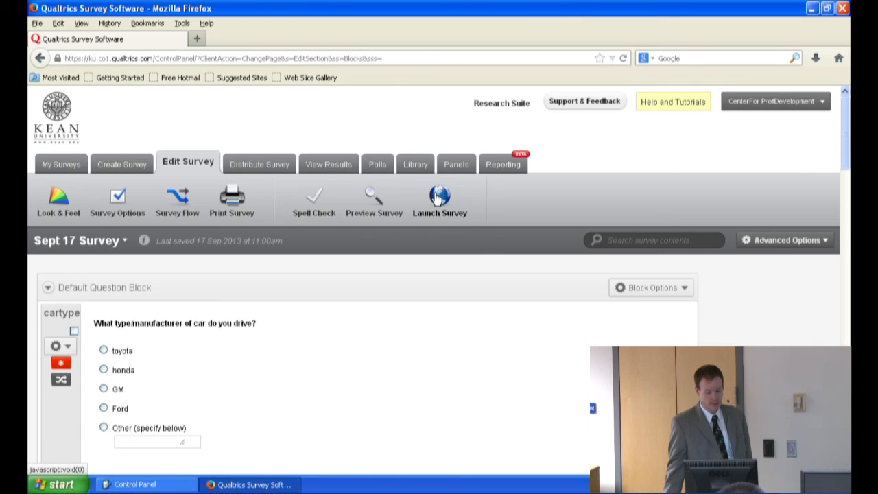
Step: Launch Sept 17 Survey and activate it to collect responses
click(437, 197)
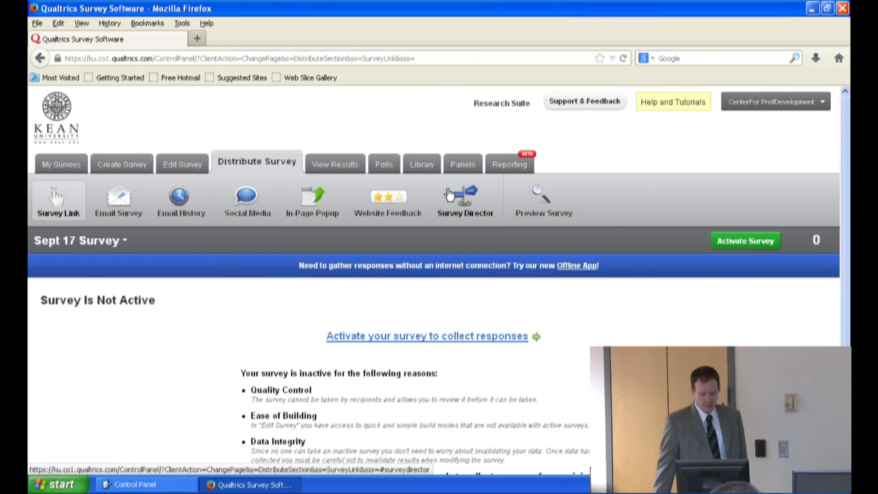
scroll(457, 225, down, 3)
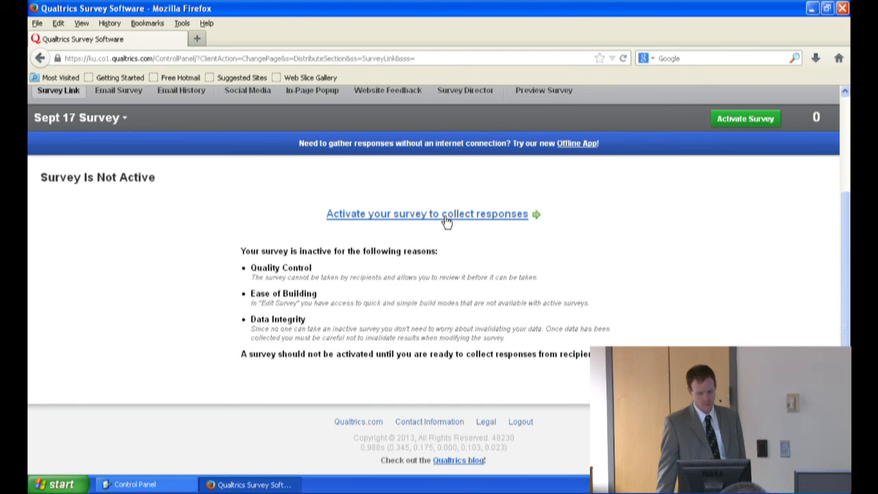
click(446, 216)
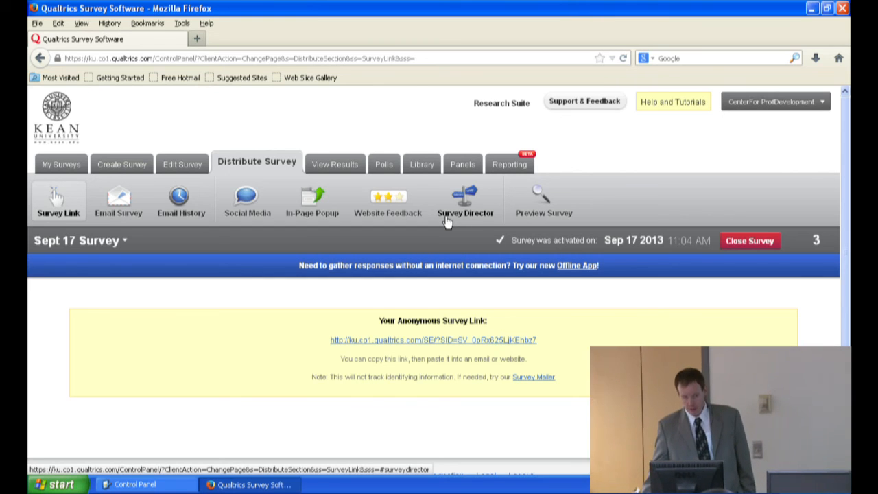
Step: Show the anonymous survey link as an HTML link and set its link text to "Please take my survey"
click(772, 386)
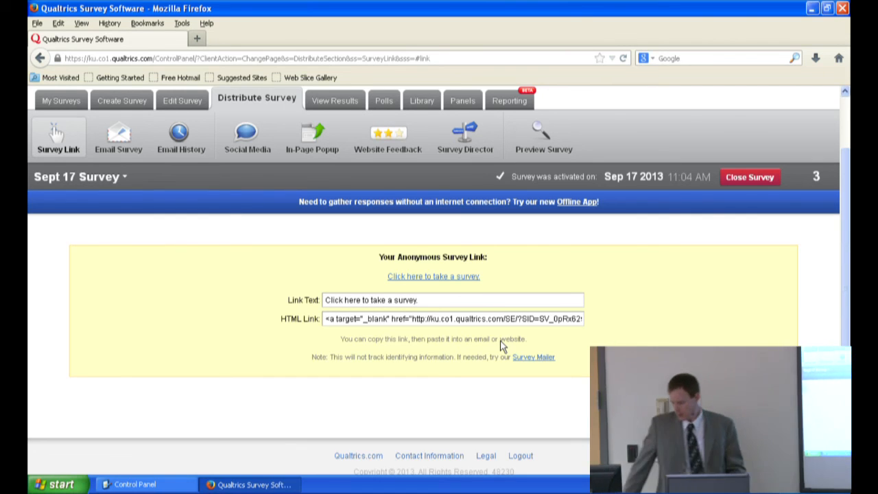
drag(419, 300, 318, 293)
text(Plea)
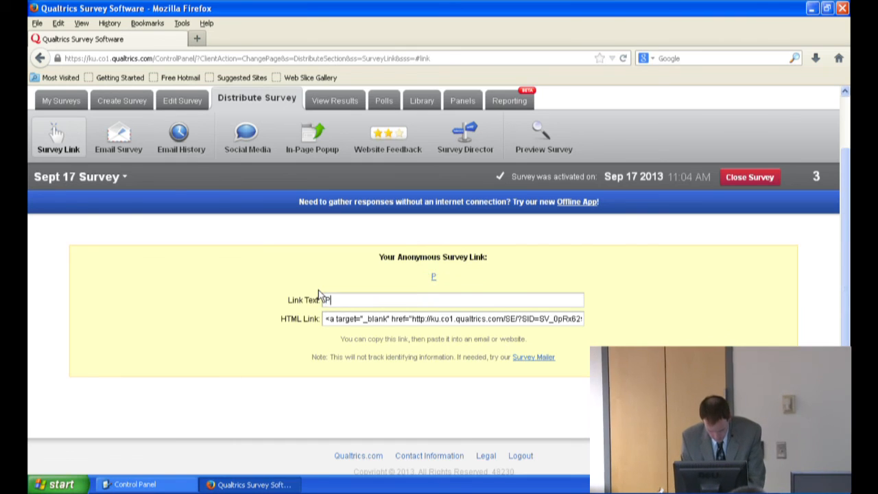
text(se take my survey)
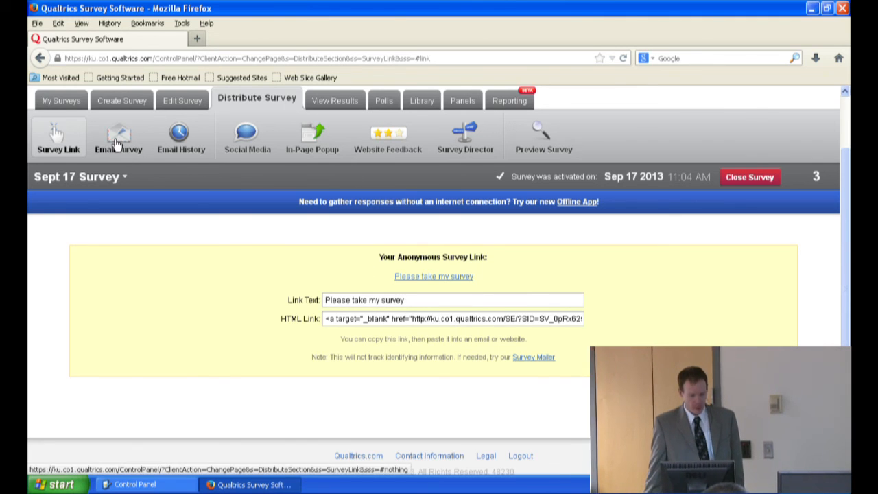
Step: Open the survey's email distribution, choose a new panel as the recipients, and look over the send time and message fields
click(116, 142)
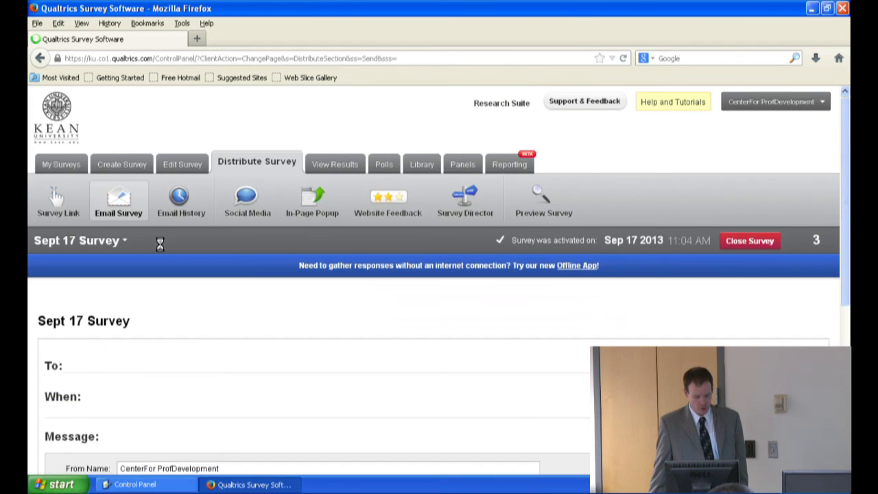
scroll(158, 246, down, 5)
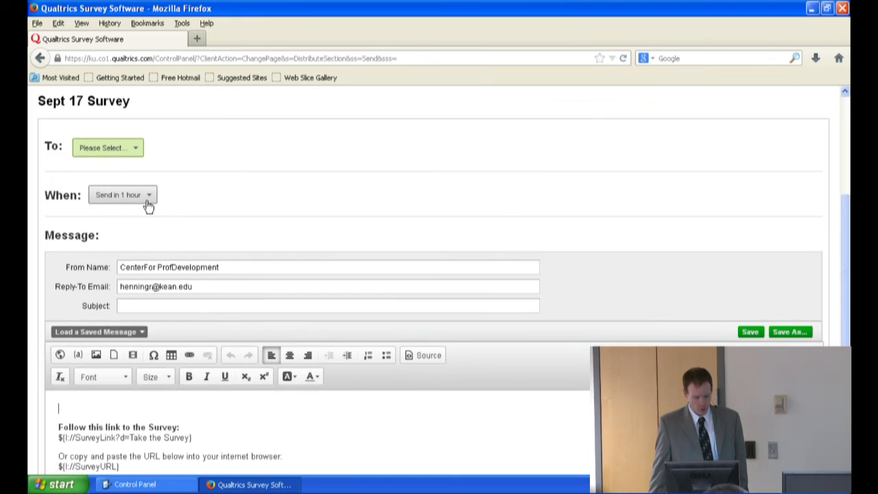
click(108, 153)
click(117, 167)
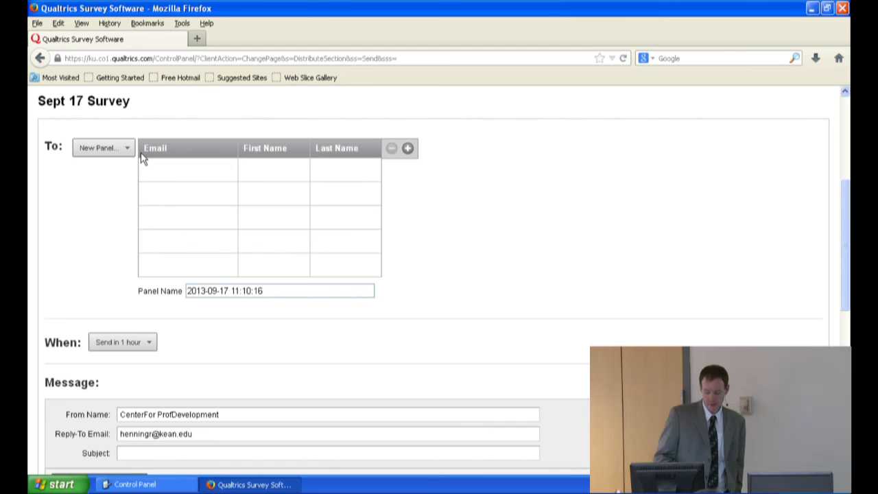
scroll(141, 158, down, 3)
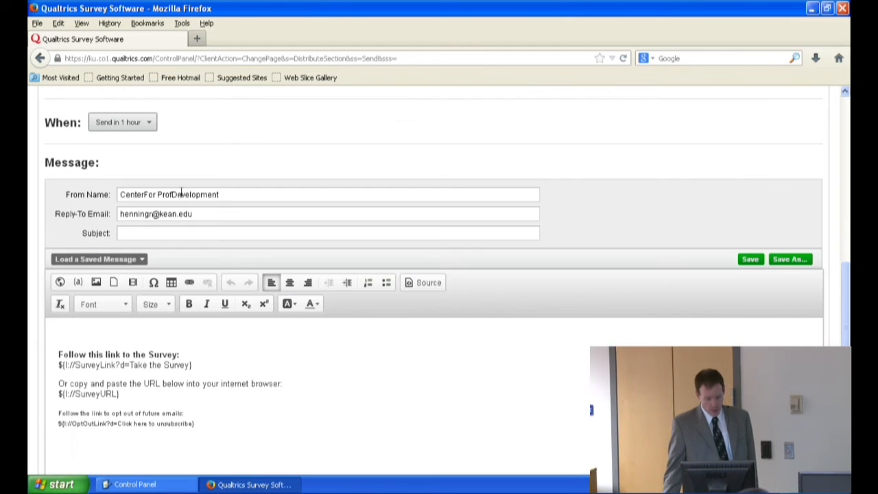
click(97, 339)
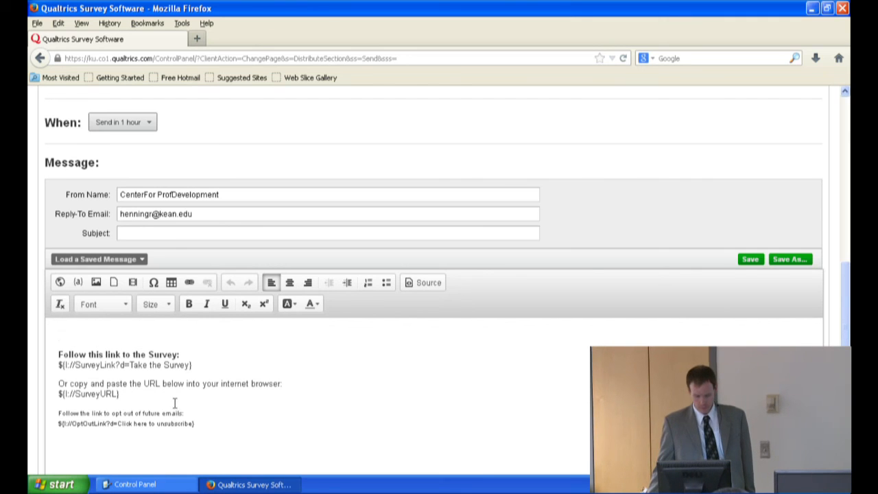
Step: Open the social media distribution options for Sept 17 Survey
scroll(173, 397, up, 5)
scroll(173, 393, up, 5)
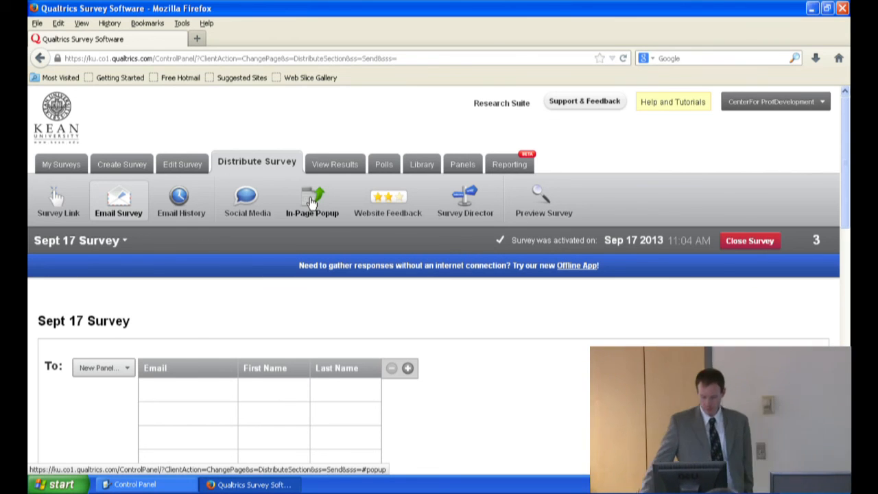
click(247, 204)
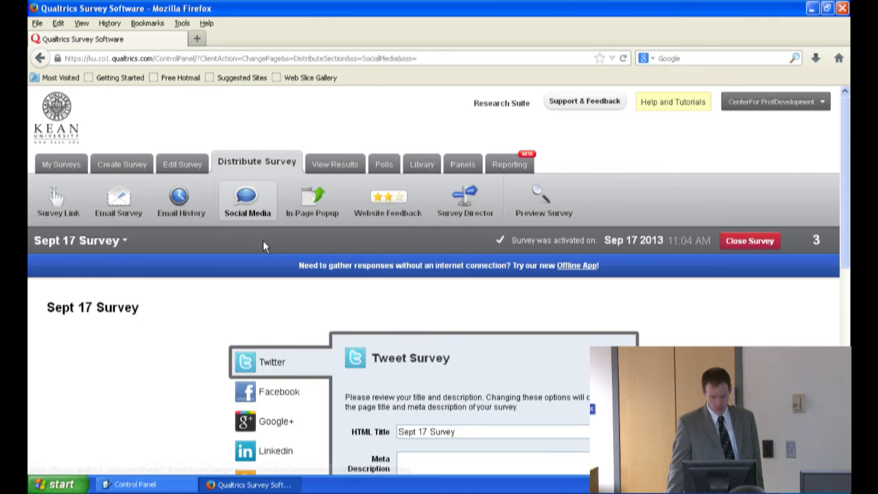
Step: Look over the available social media sharing options for Sept 17 Survey, from Twitter down to QR Code
scroll(264, 246, down, 4)
scroll(265, 247, down, 5)
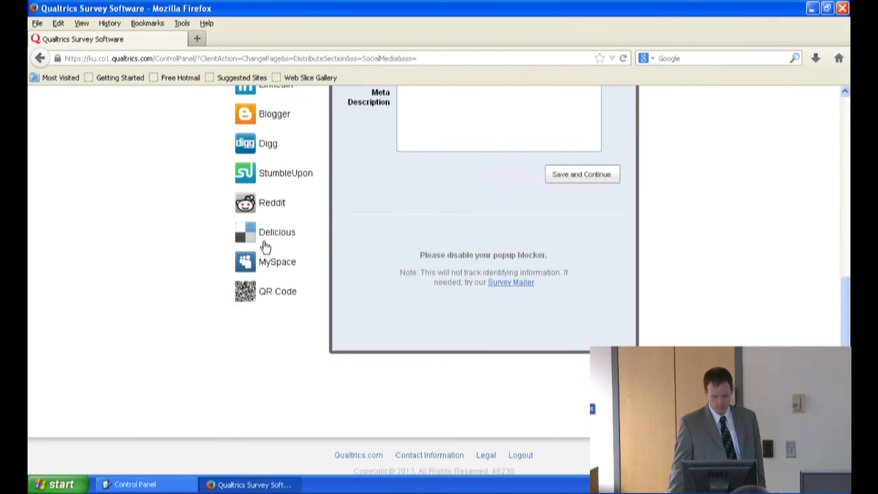
scroll(265, 247, up, 5)
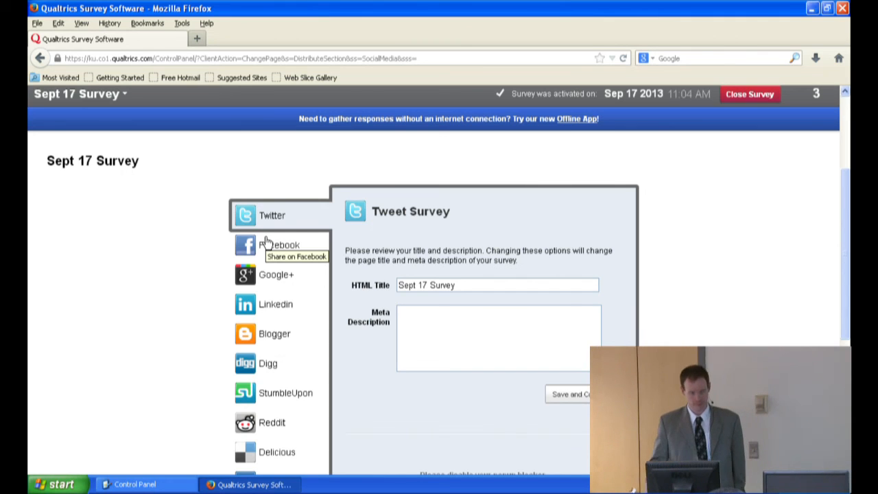
scroll(264, 241, up, 4)
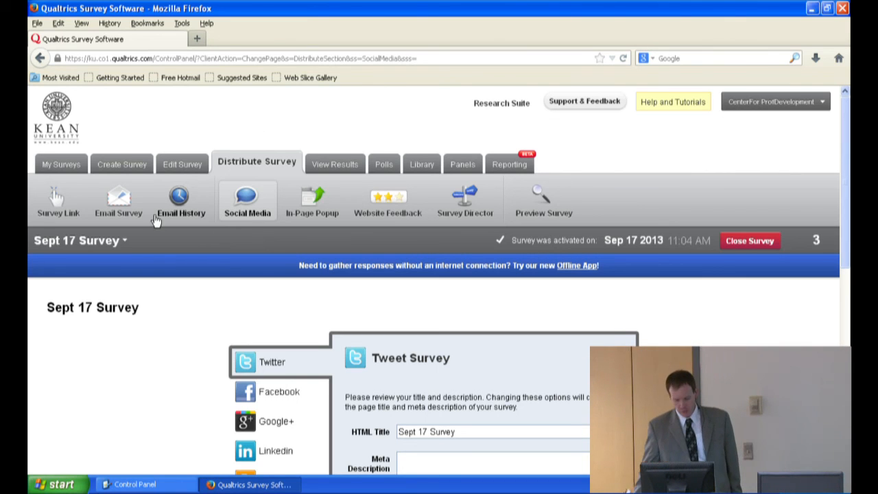
Step: Open the results for Sept 17 Survey and look over the recorded responses and their search criteria
click(329, 165)
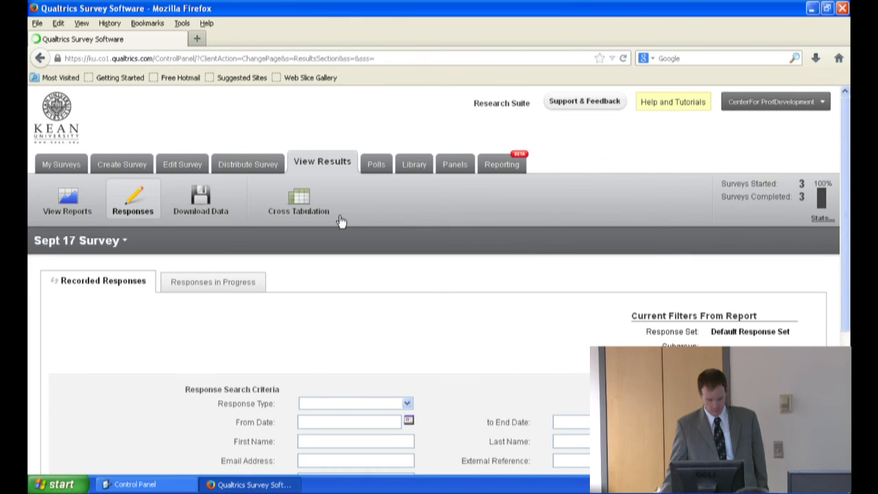
scroll(331, 270, down, 1)
scroll(331, 270, down, 3)
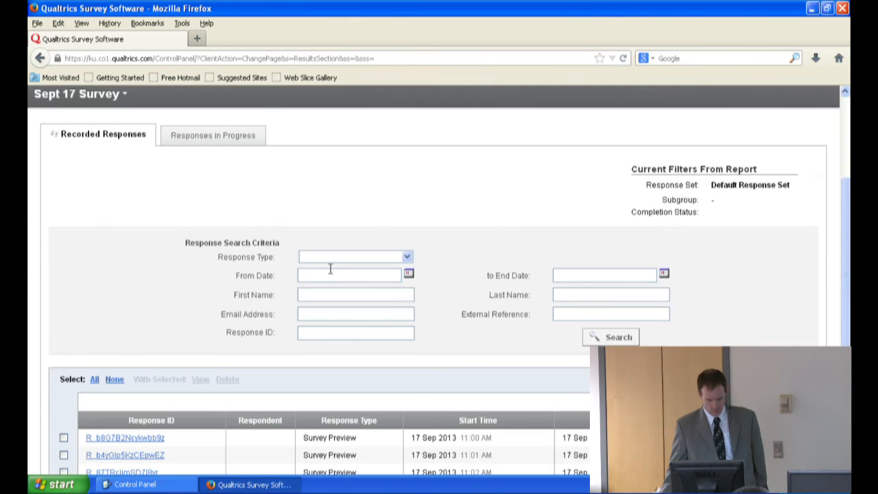
scroll(329, 265, down, 4)
scroll(329, 265, up, 8)
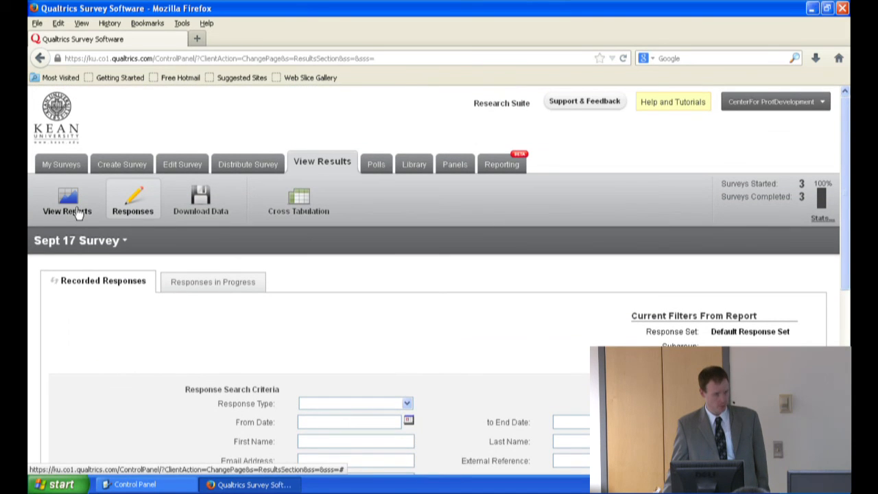
Step: Open the survey's Initial Report and examine the answer table and statistics for the car type/manufacturer question
click(75, 211)
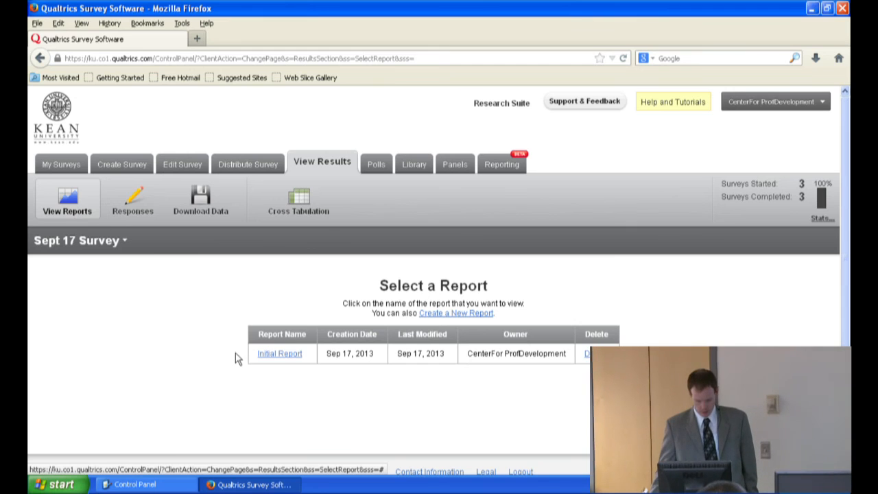
click(275, 360)
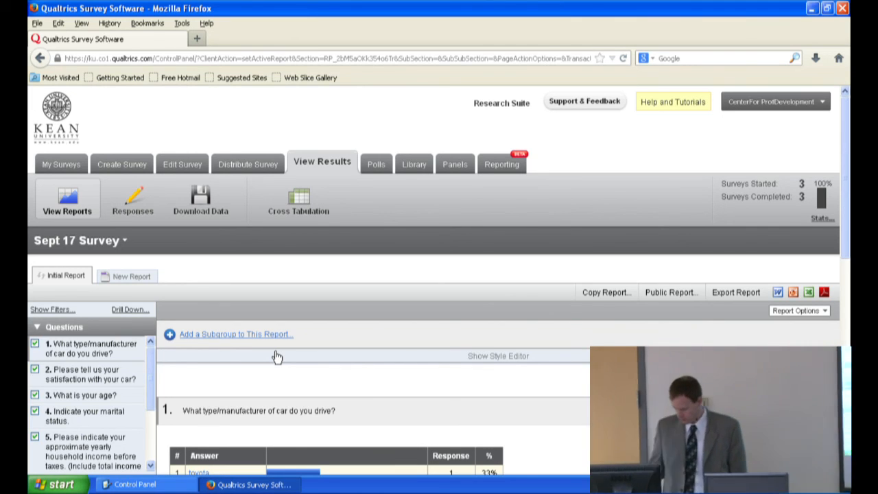
scroll(277, 356, down, 4)
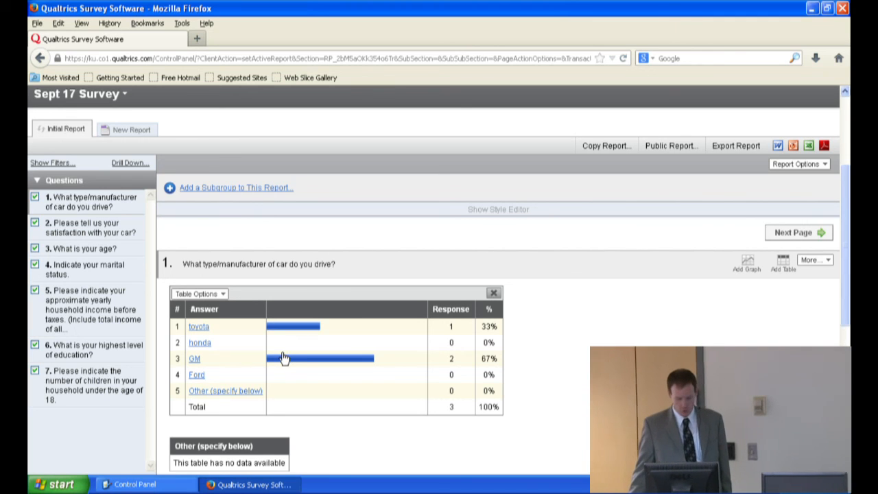
scroll(276, 367, down, 4)
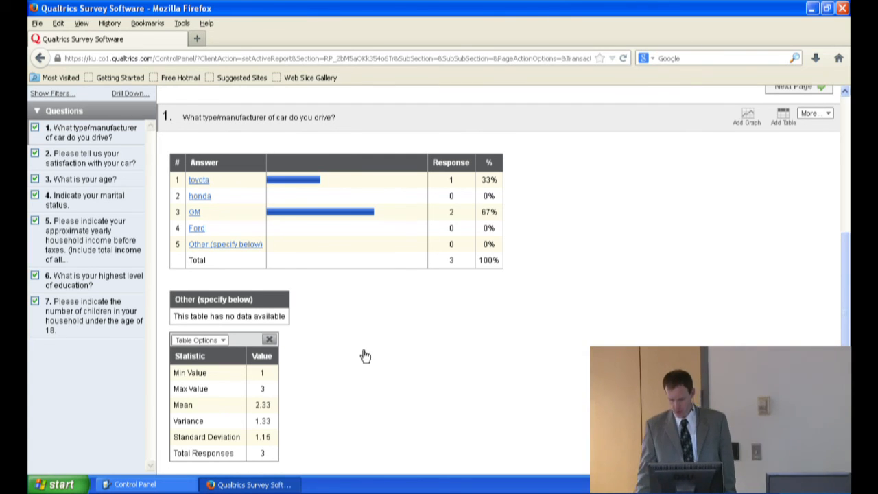
Step: Add a graph to the car type/manufacturer question in the report and look over the available graph types
click(747, 120)
mouse_move(365, 163)
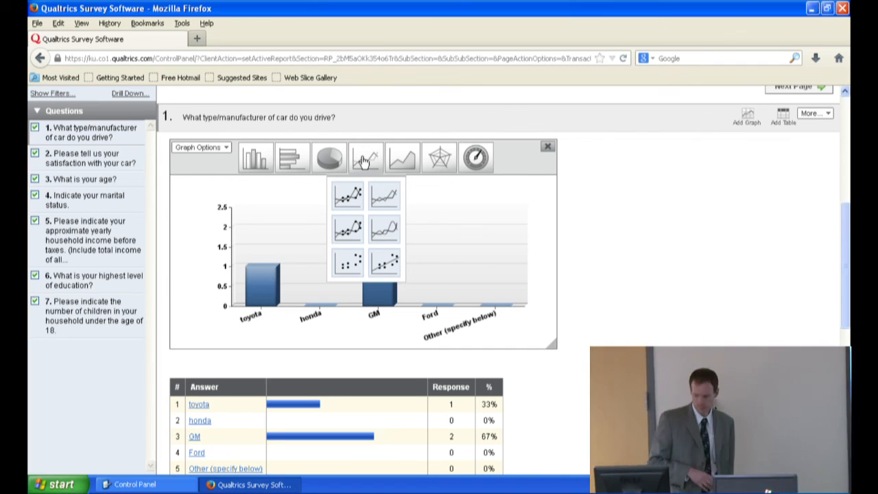
mouse_move(255, 161)
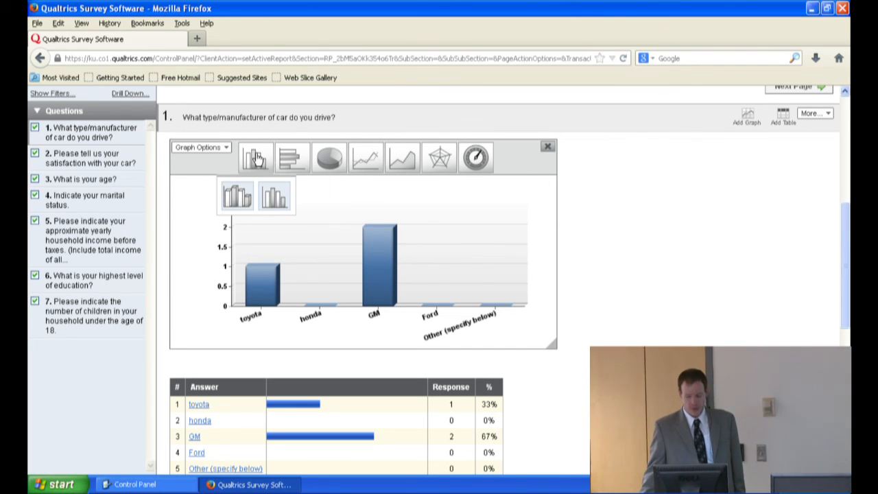
Step: Examine the report results for the car satisfaction, age, household income, education level and number of children questions
scroll(259, 154, up, 3)
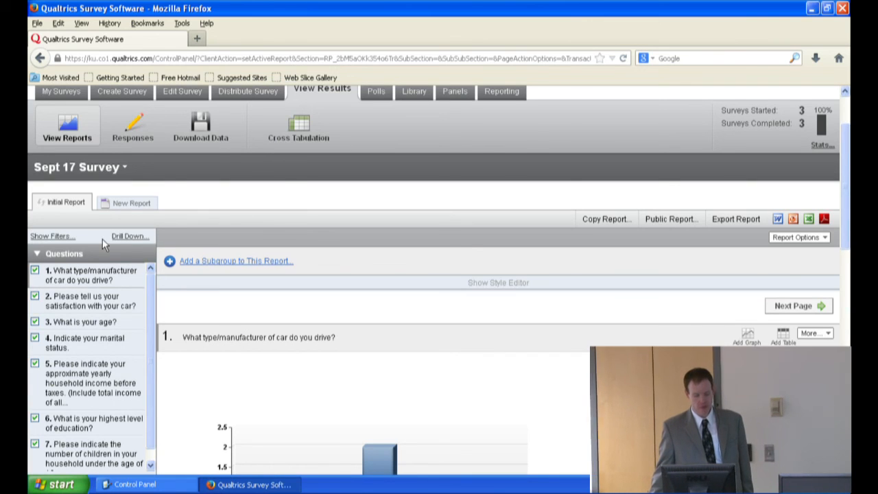
click(77, 301)
scroll(240, 306, down, 2)
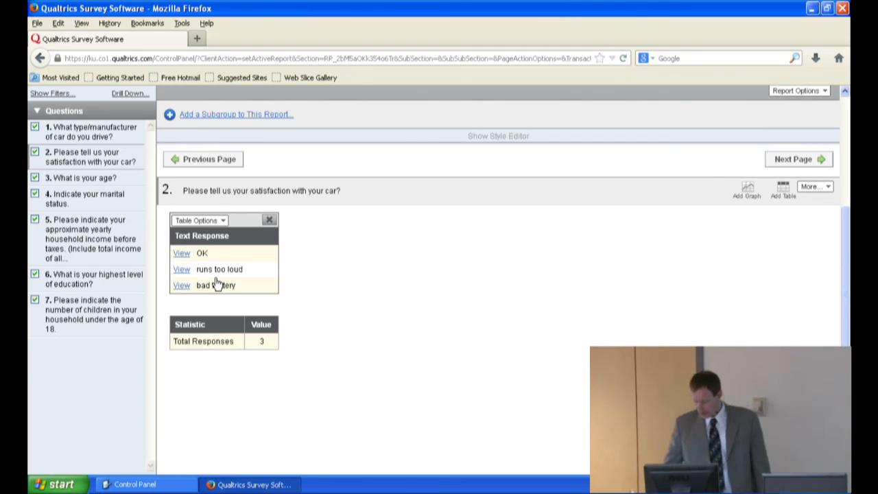
click(83, 179)
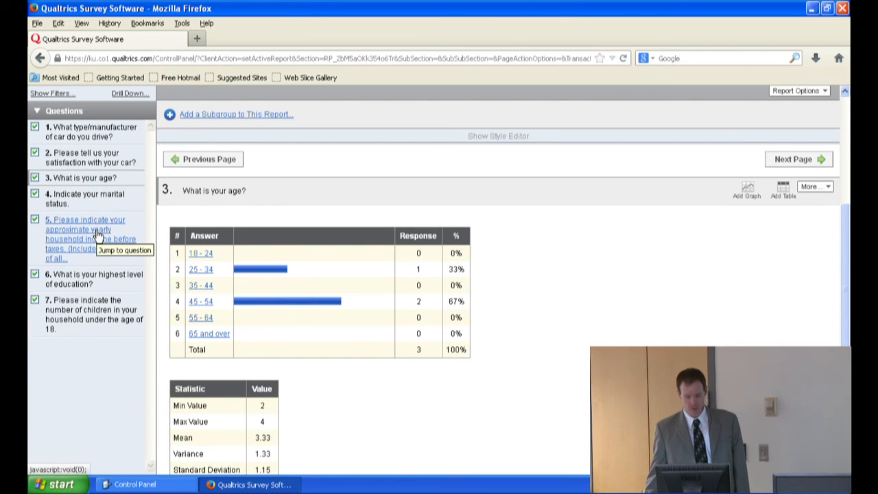
scroll(98, 236, down, 2)
scroll(98, 235, up, 2)
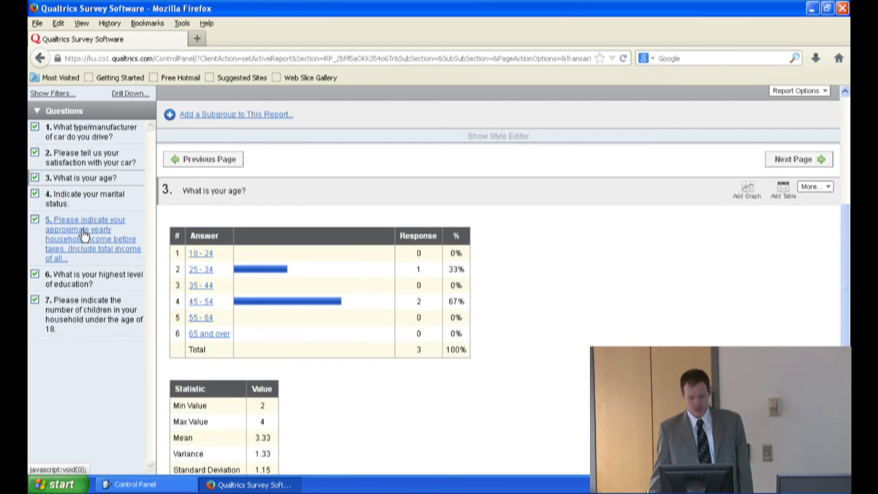
click(83, 233)
scroll(84, 237, down, 4)
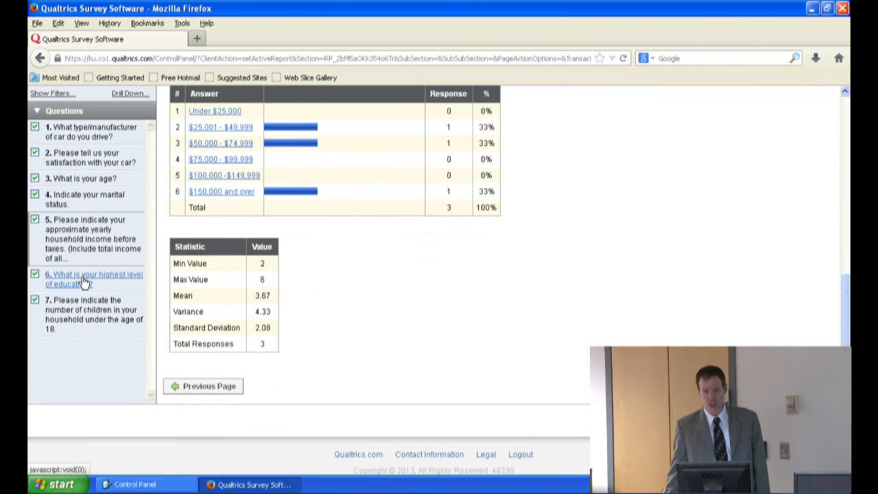
click(78, 275)
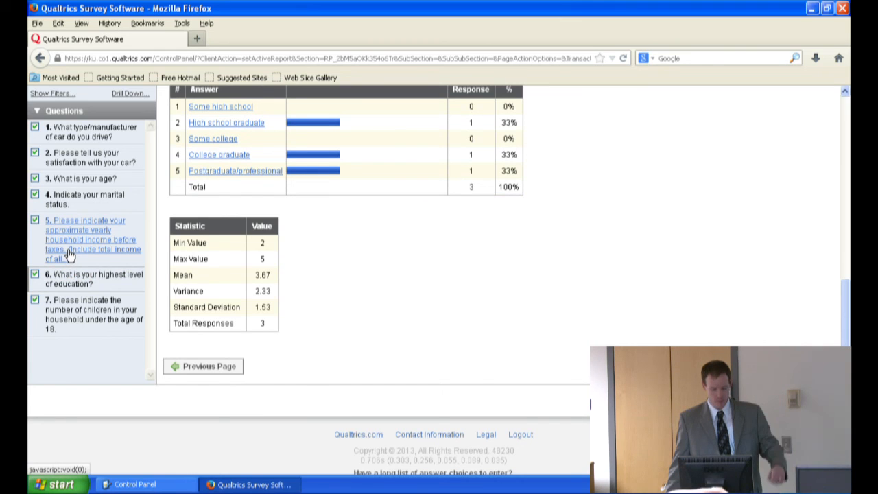
click(71, 320)
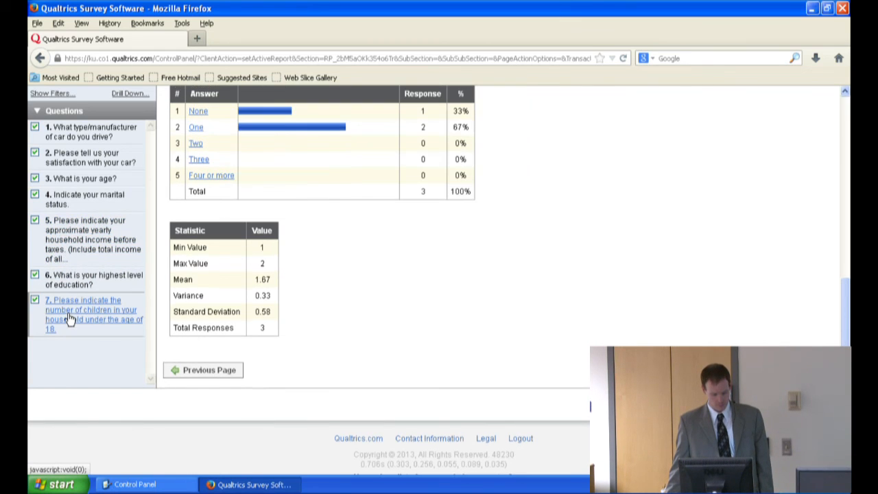
Step: Revisit the graph and answer table for the car manufacturer question and the text responses about car satisfaction
click(78, 136)
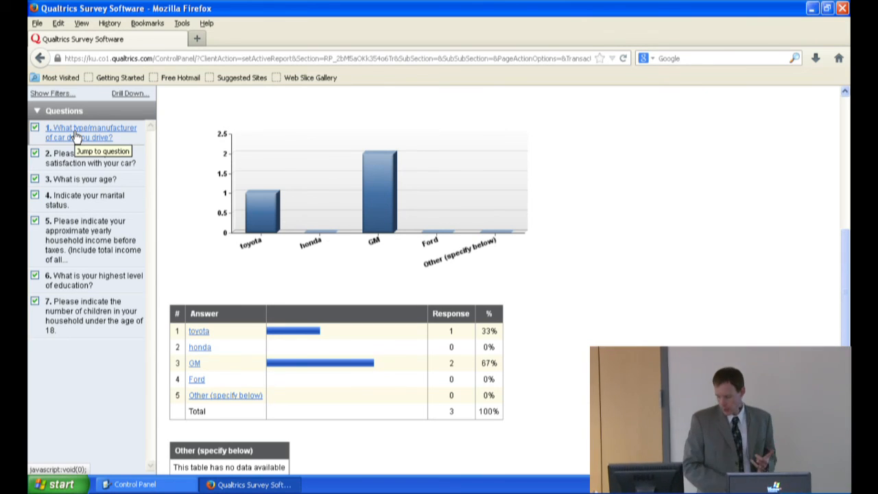
click(76, 135)
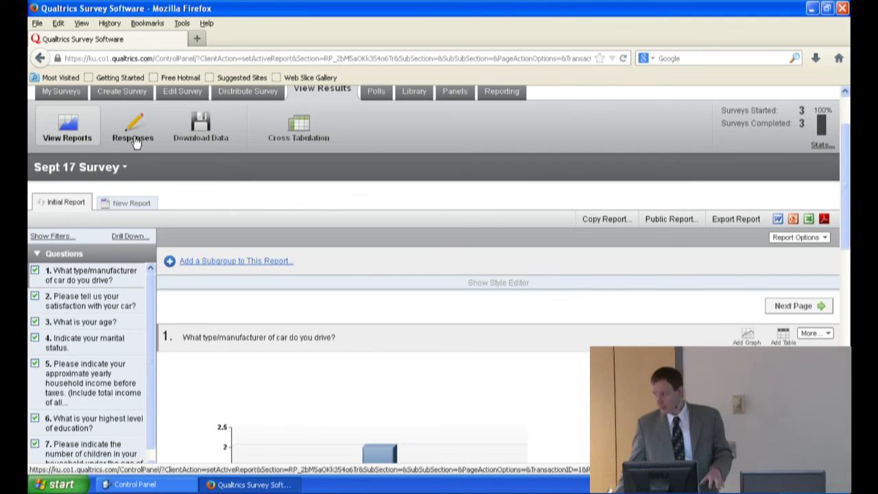
scroll(120, 142, down, 4)
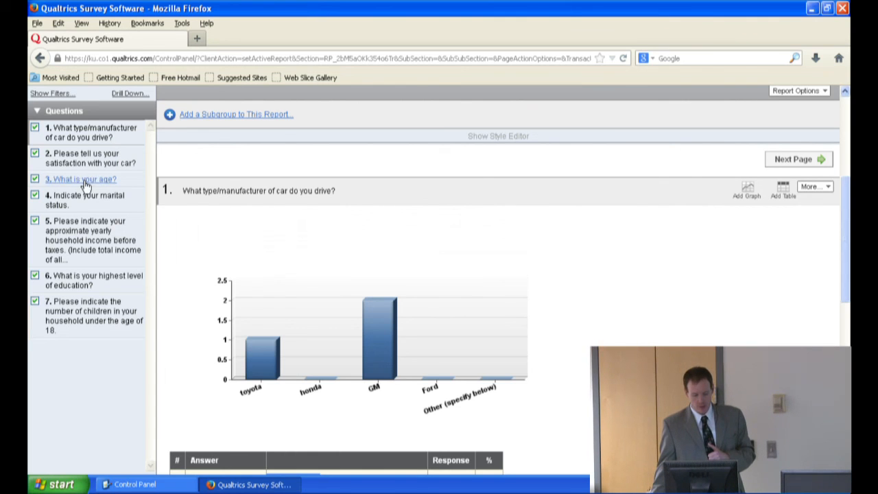
click(65, 159)
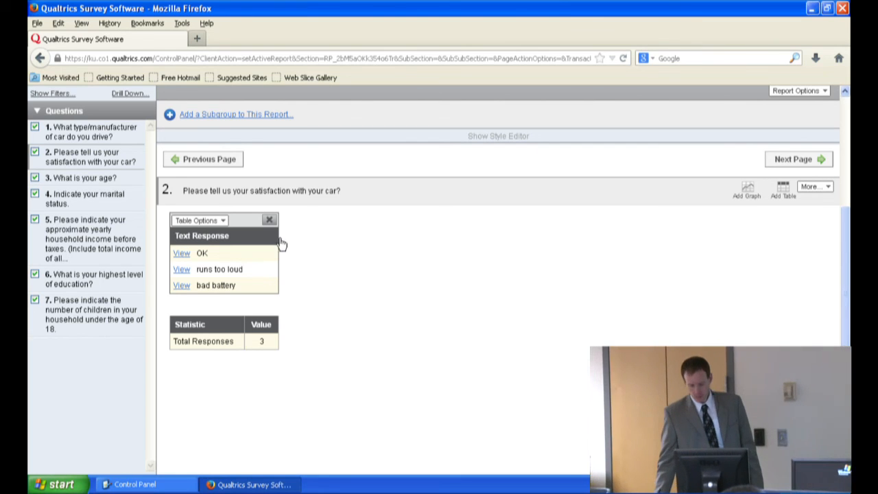
scroll(291, 258, up, 5)
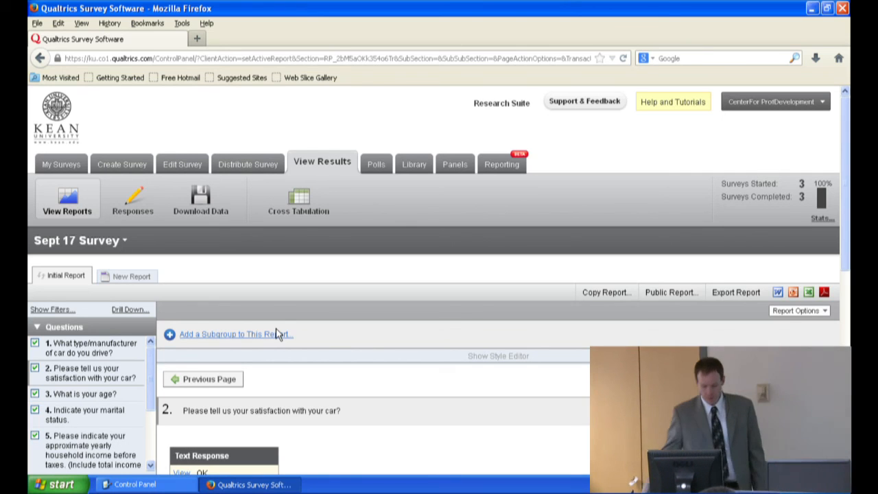
click(85, 343)
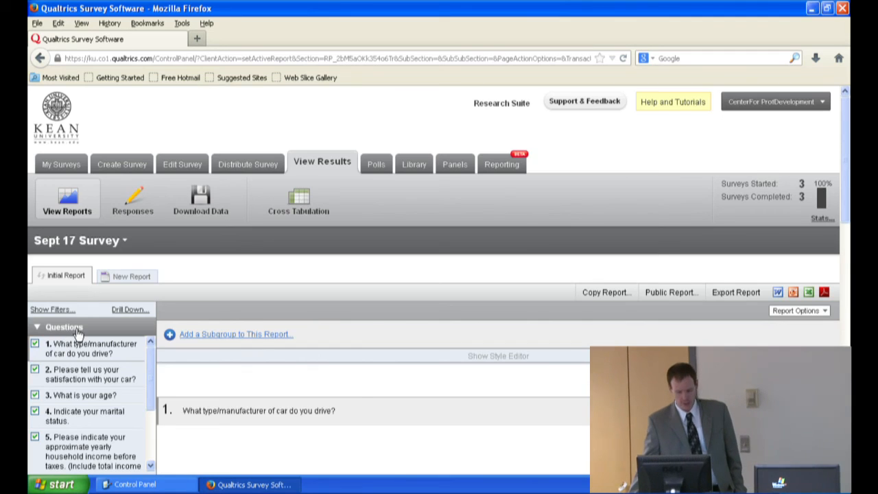
scroll(78, 332, down, 10)
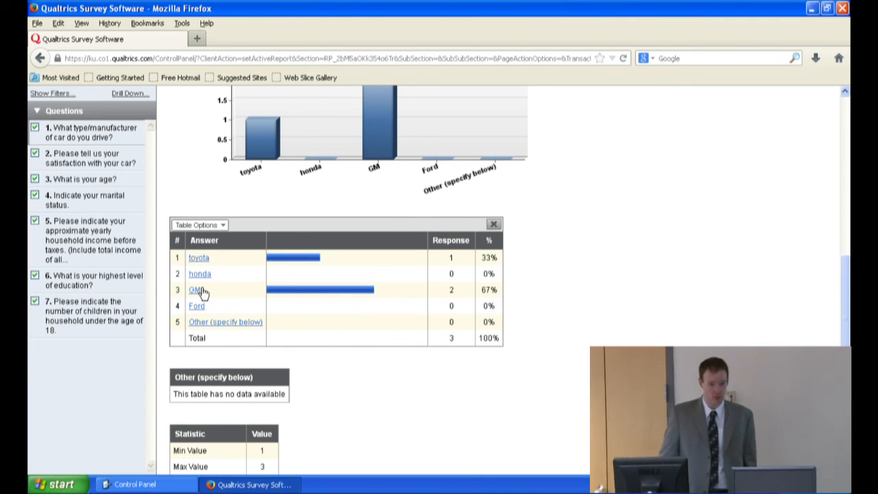
scroll(202, 278, up, 10)
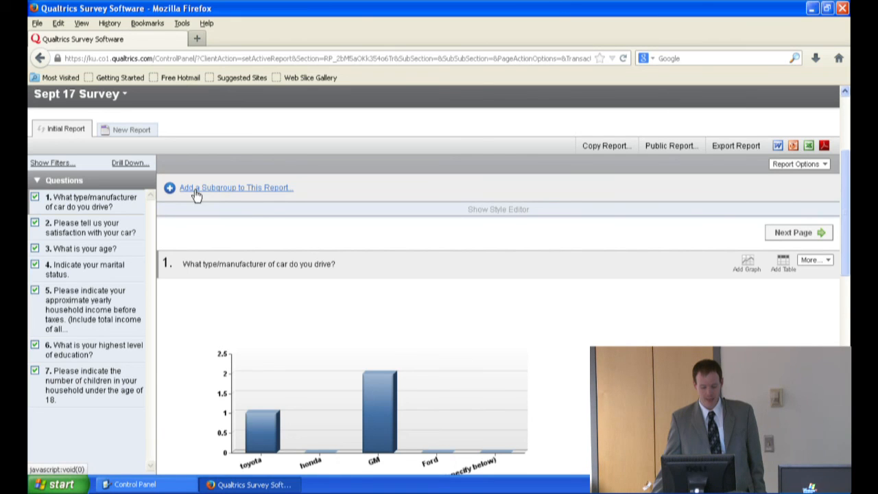
Step: Filter the report with a subgroup where the cartype question has GM selected, and apply the changes
click(194, 190)
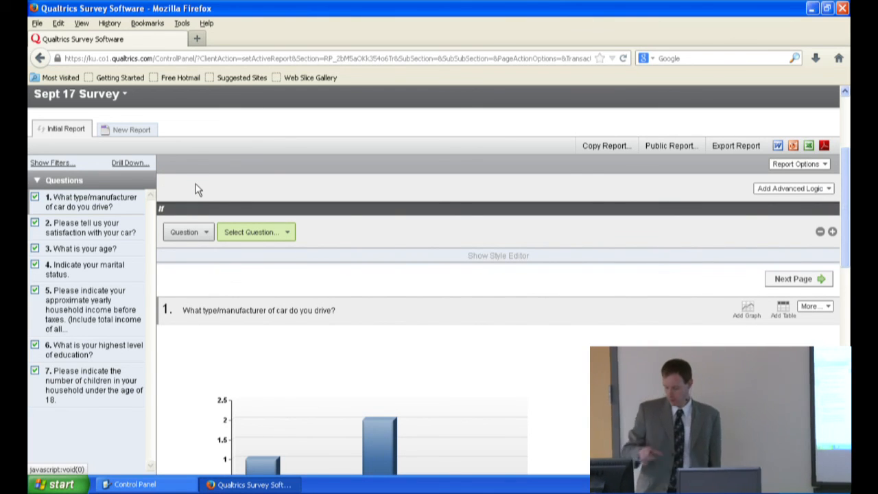
click(285, 233)
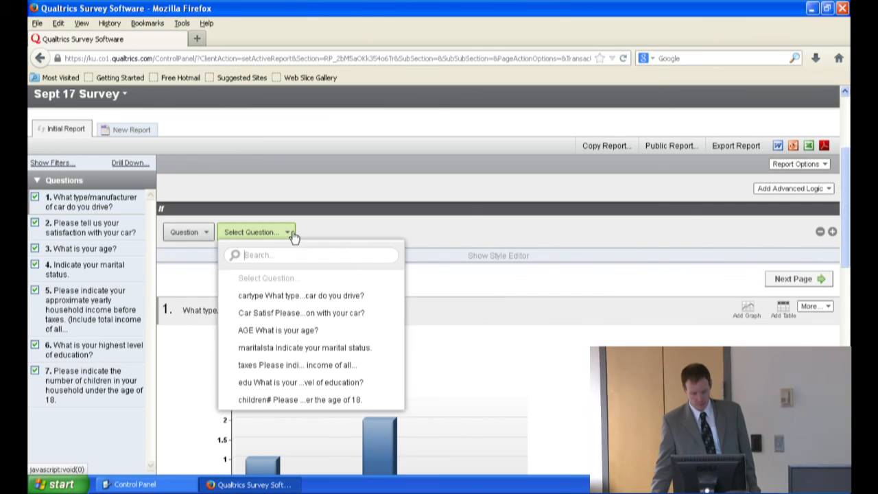
right_click(304, 296)
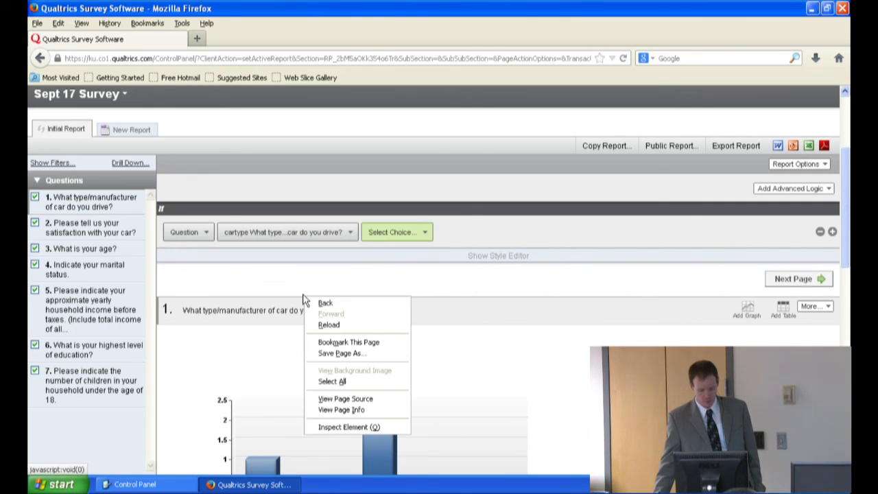
click(388, 234)
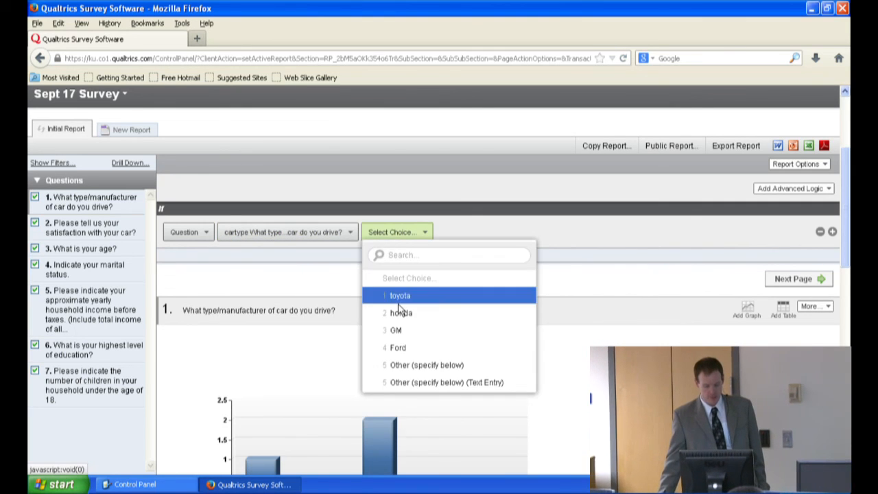
click(403, 332)
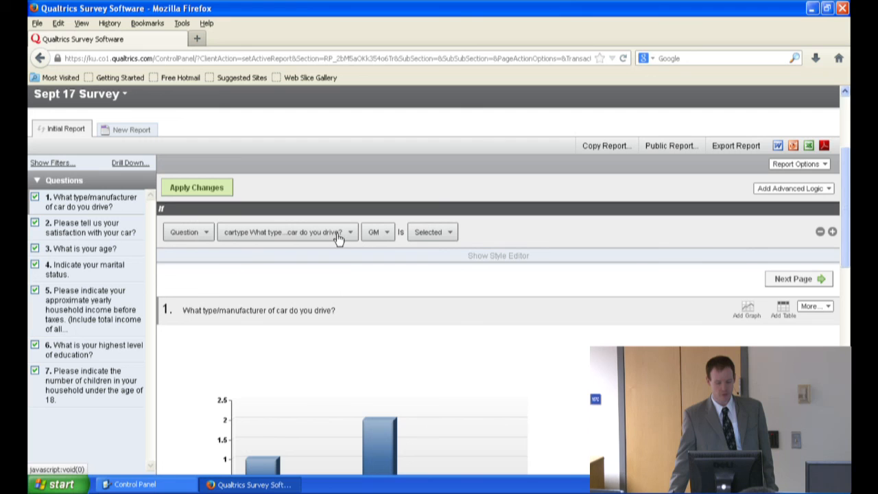
click(192, 188)
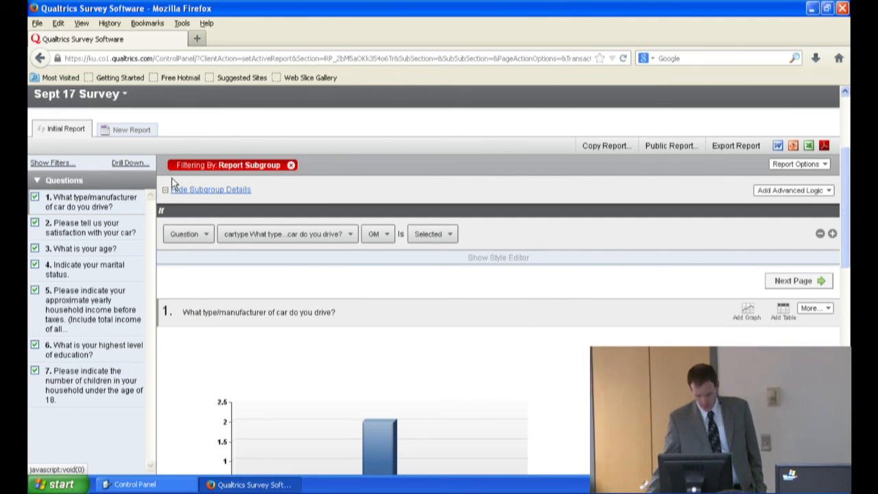
Step: Examine the GM subgroup's results for the car manufacturer question and the car satisfaction question
scroll(172, 181, down, 3)
scroll(376, 250, down, 3)
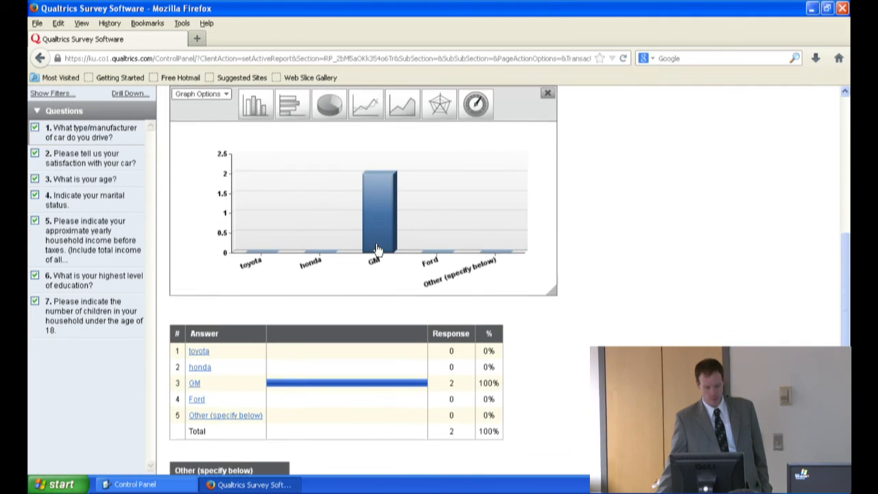
click(95, 158)
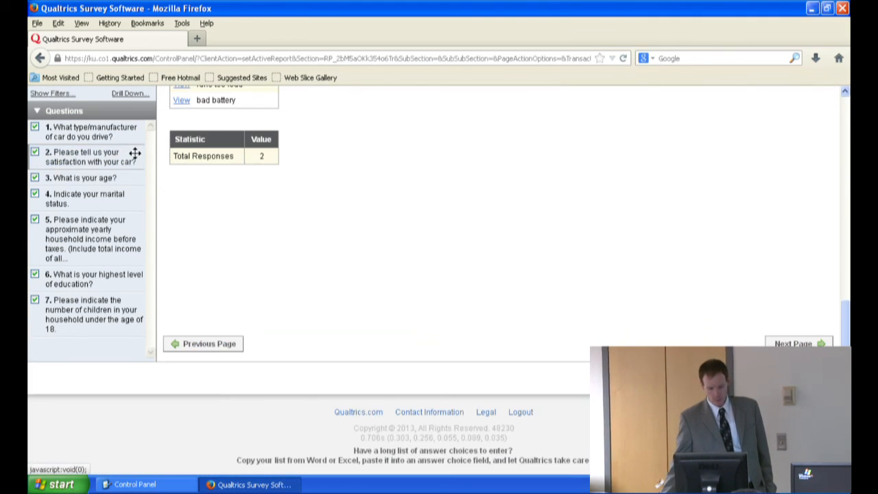
Step: Examine the GM subgroup's results for the car satisfaction, age, marital status and household income questions
scroll(318, 176, up, 1)
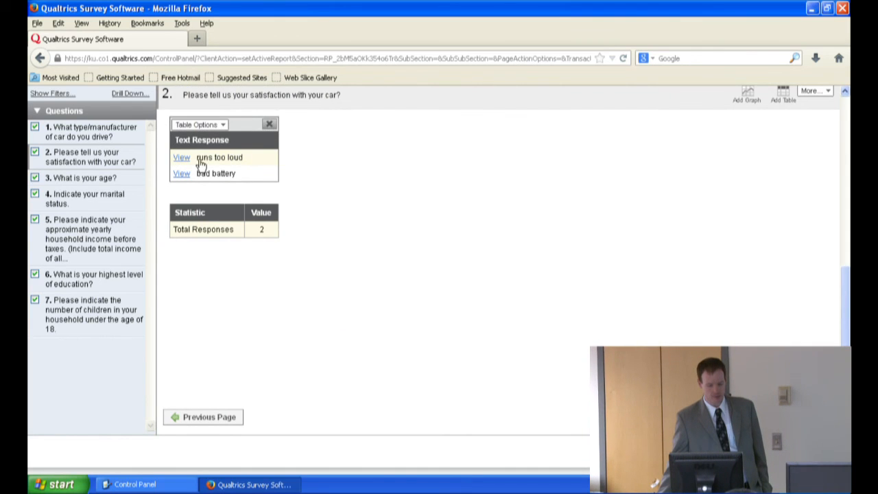
click(106, 178)
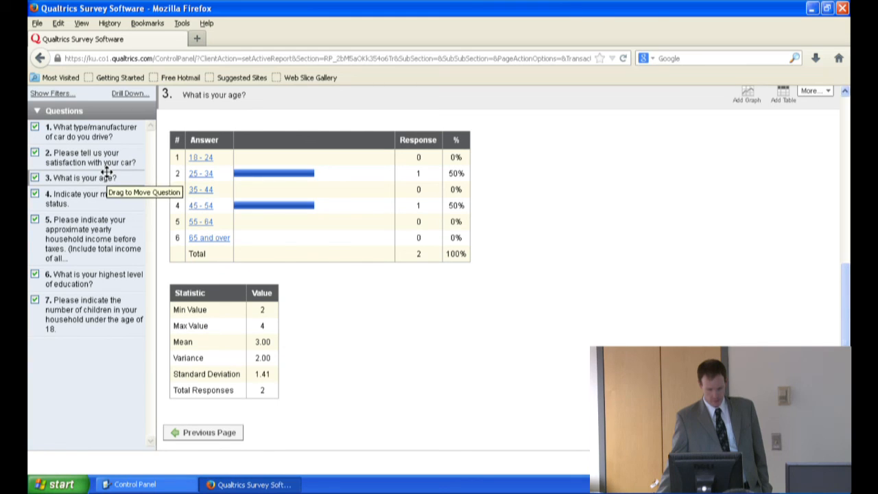
click(98, 199)
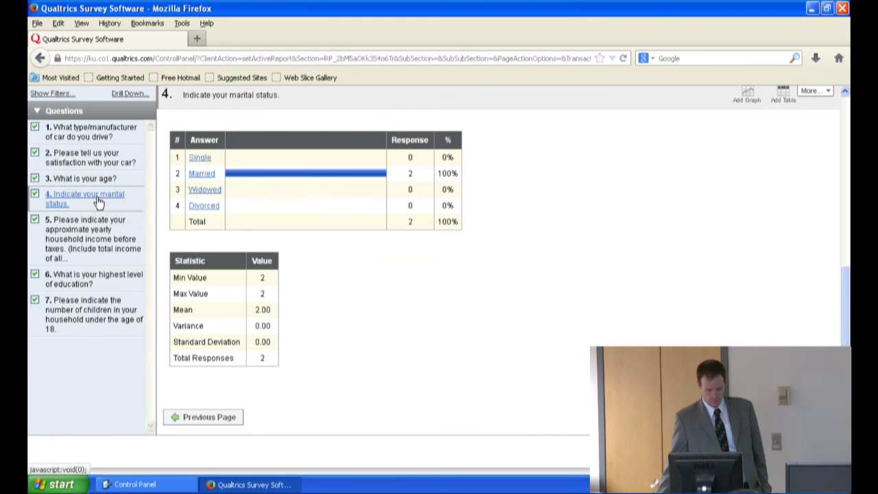
scroll(96, 199, down, 2)
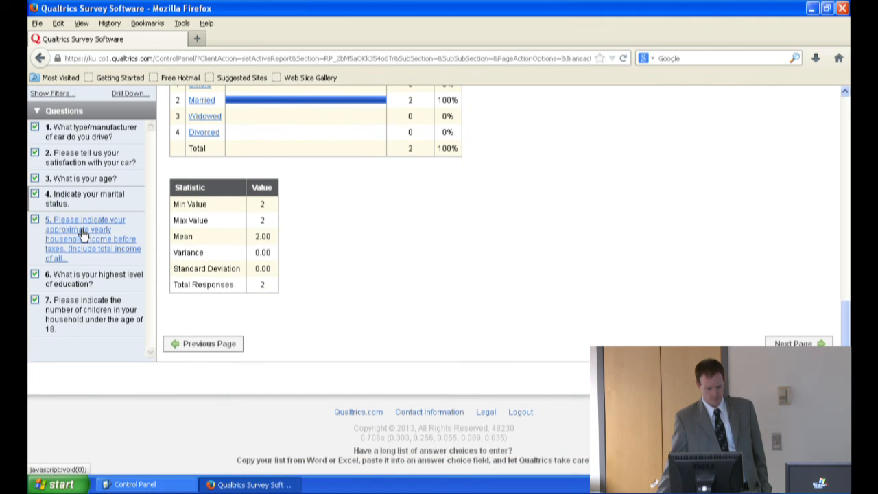
click(84, 228)
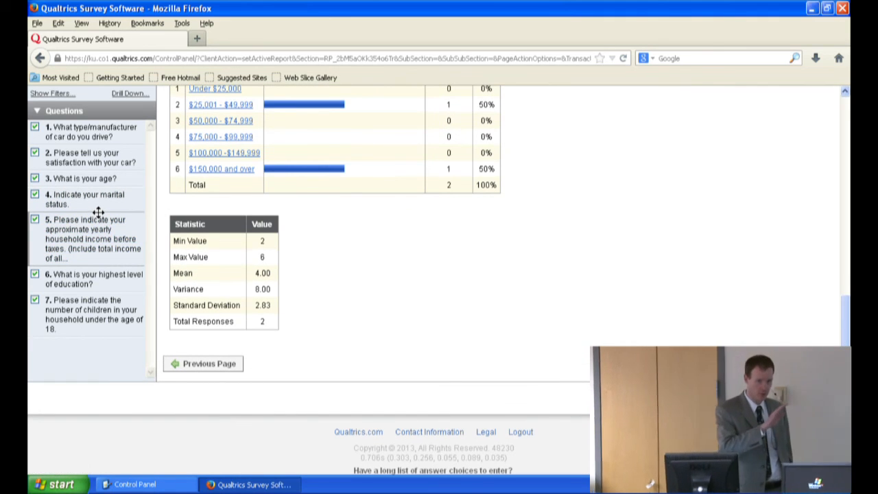
Step: Add a second subgroup condition requiring the AGE question to have 25 - 34 selected, and apply the changes
scroll(206, 174, up, 8)
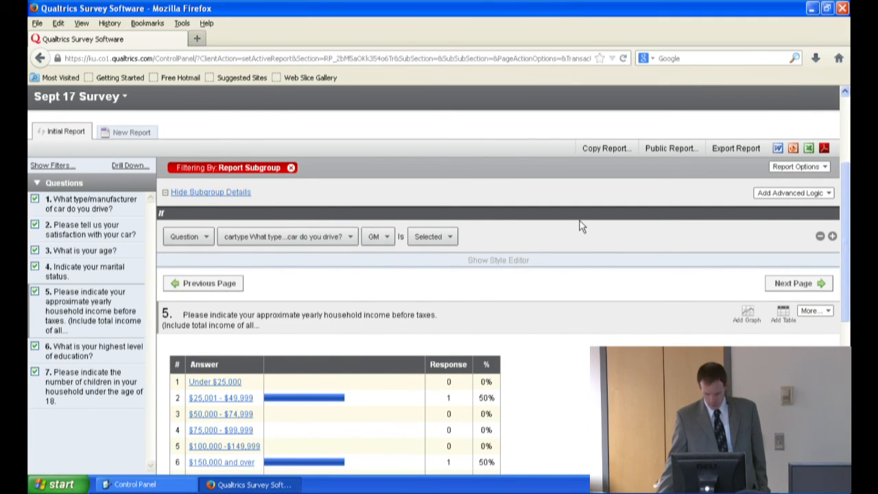
click(832, 236)
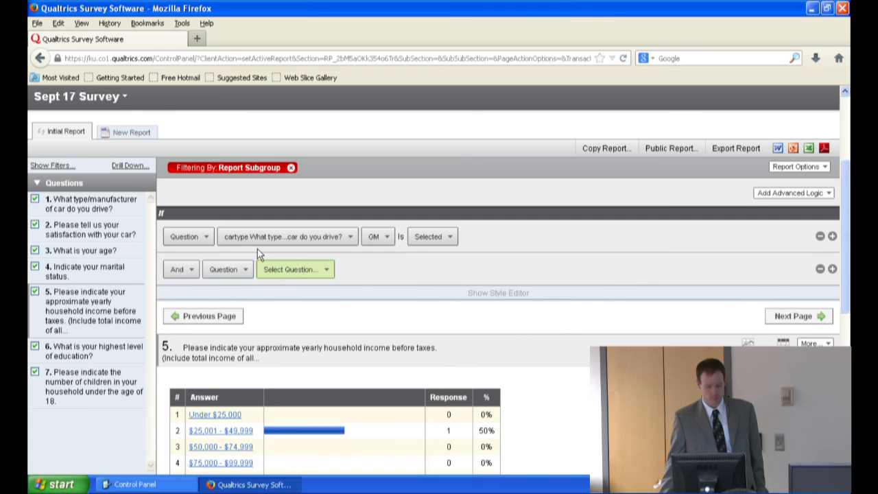
click(294, 273)
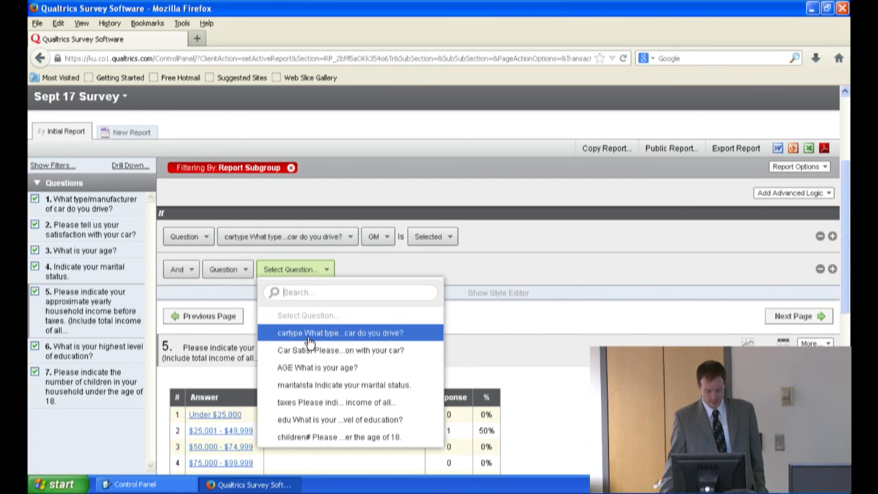
click(314, 368)
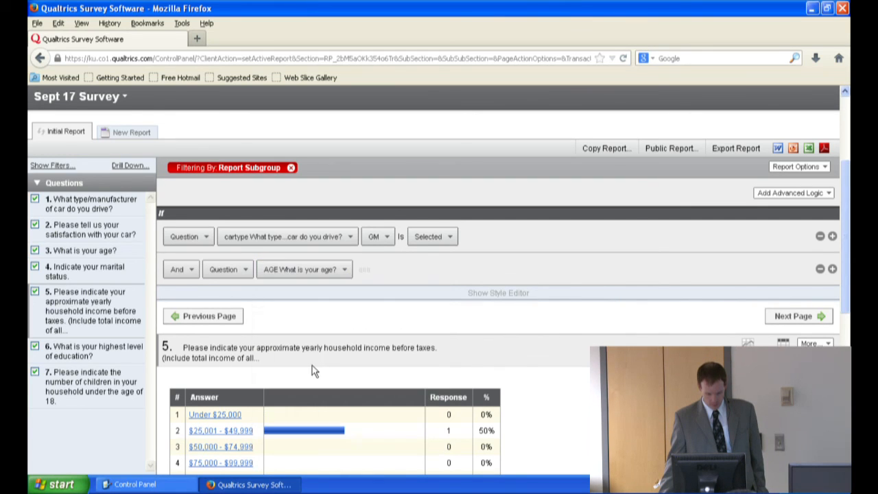
click(374, 271)
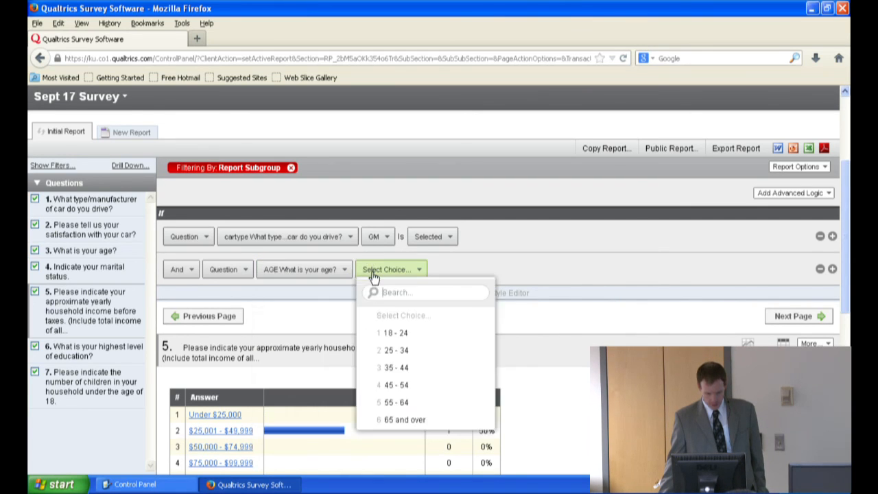
click(396, 351)
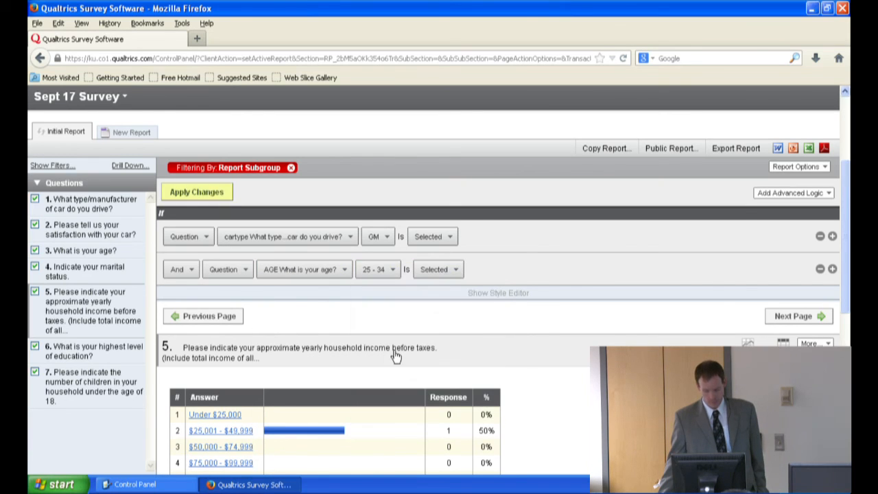
click(218, 192)
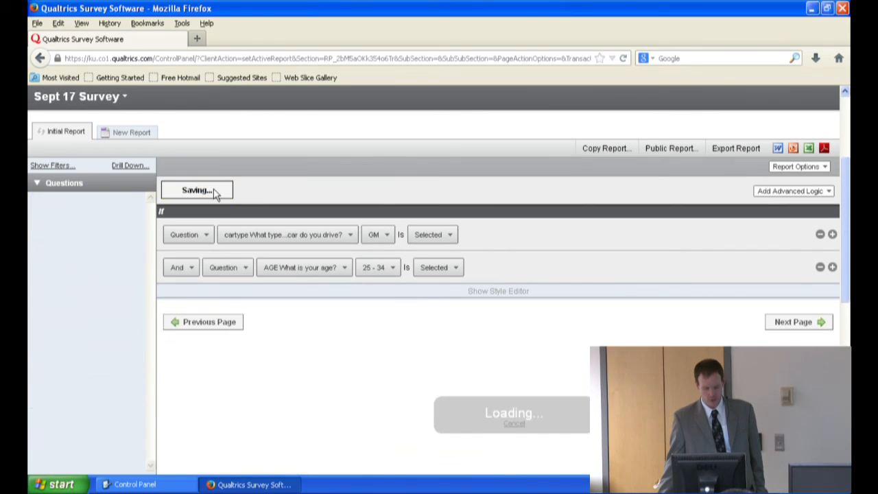
Step: Examine the narrowed subgroup's results for the car manufacturer, car satisfaction, age, marital status and household income questions
click(73, 207)
scroll(269, 245, down, 8)
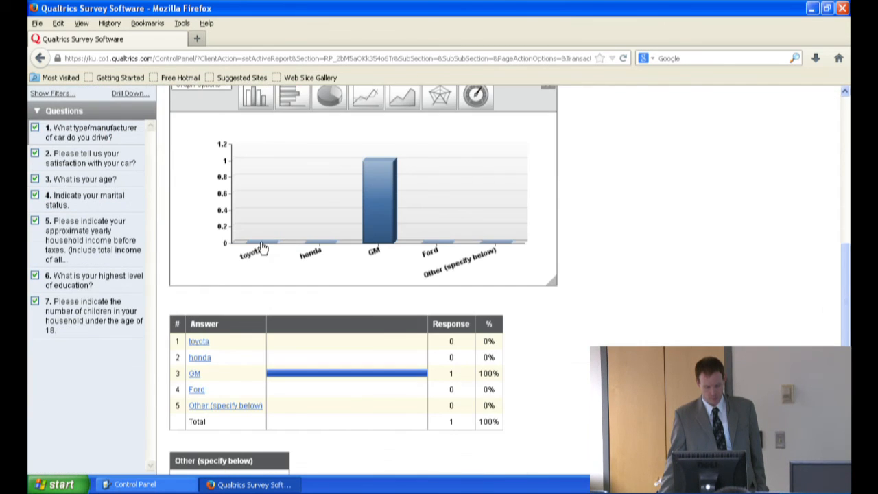
click(111, 163)
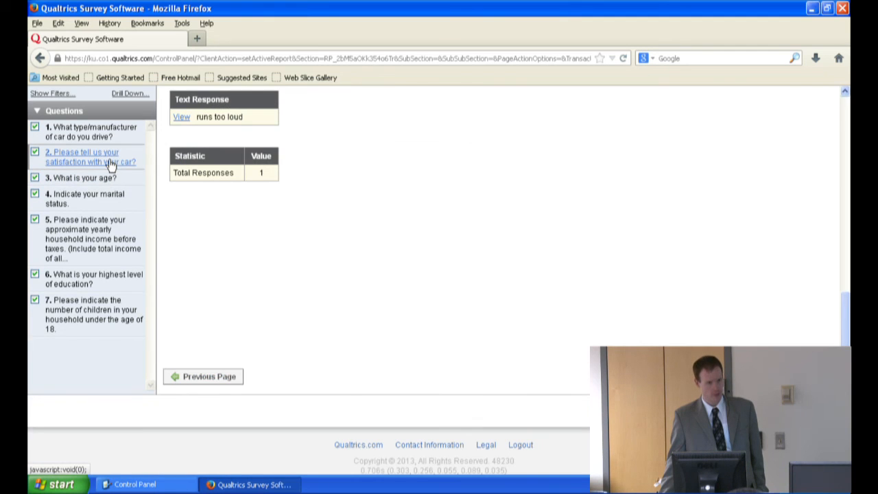
click(101, 179)
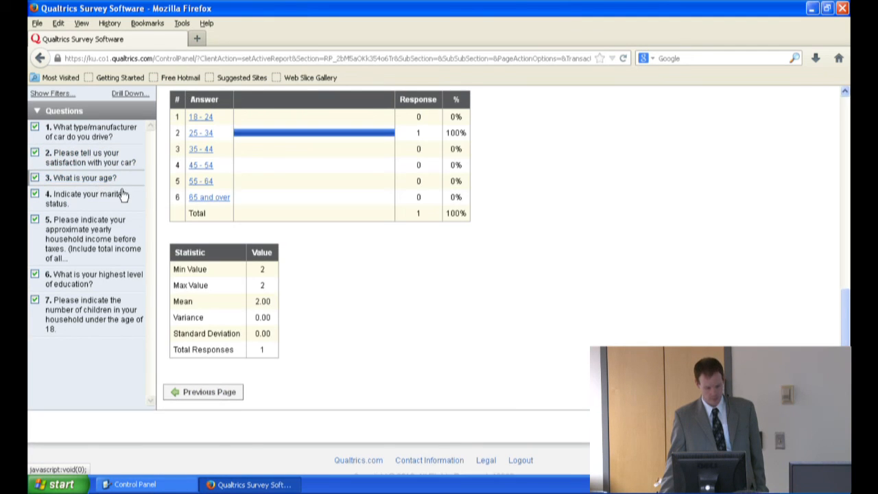
click(109, 201)
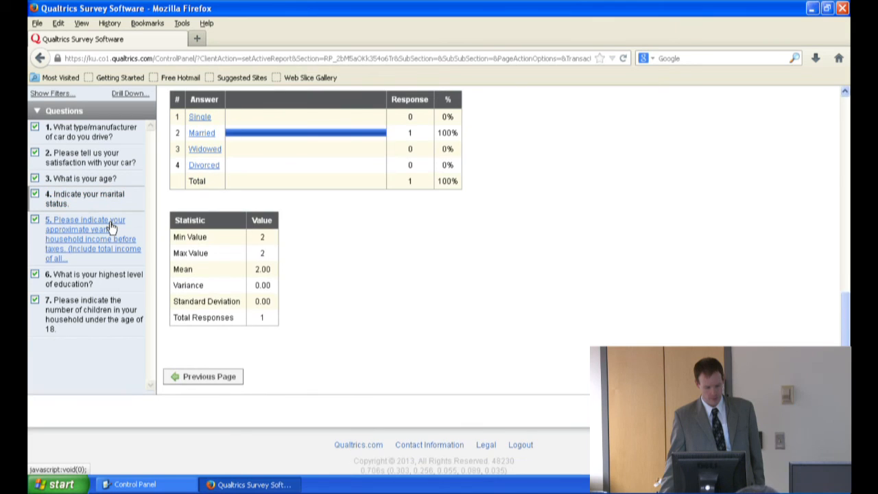
click(111, 232)
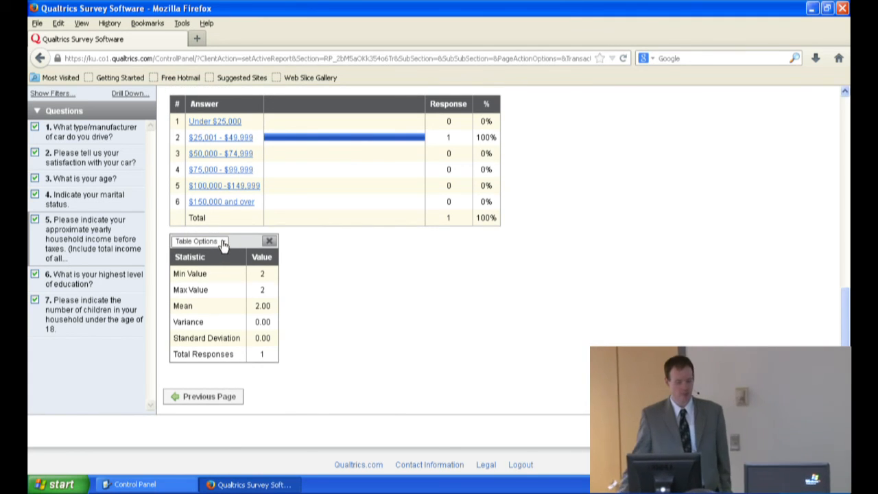
Step: Remove the Report Subgroup filter from the Initial Report
scroll(226, 226, up, 10)
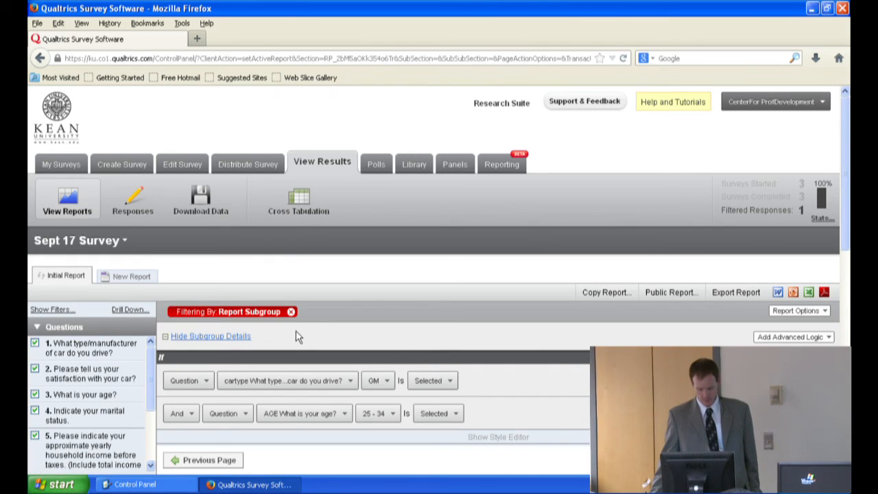
click(292, 312)
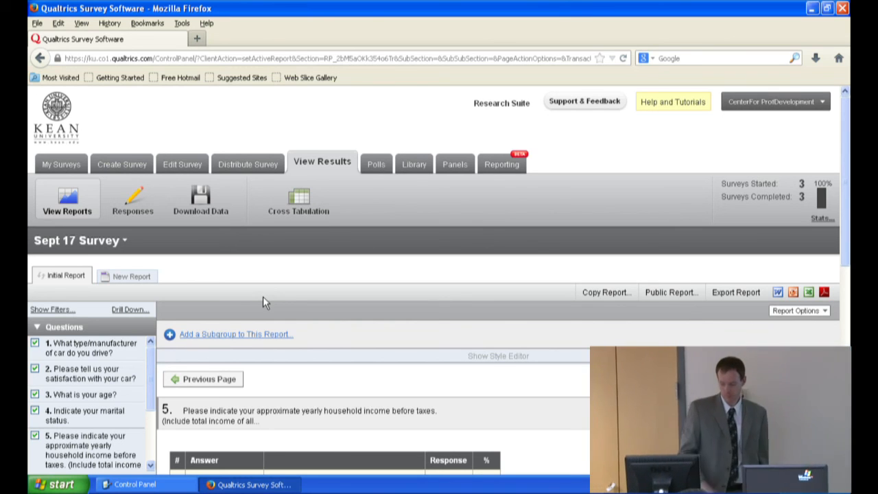
scroll(263, 297, down, 5)
scroll(262, 296, up, 5)
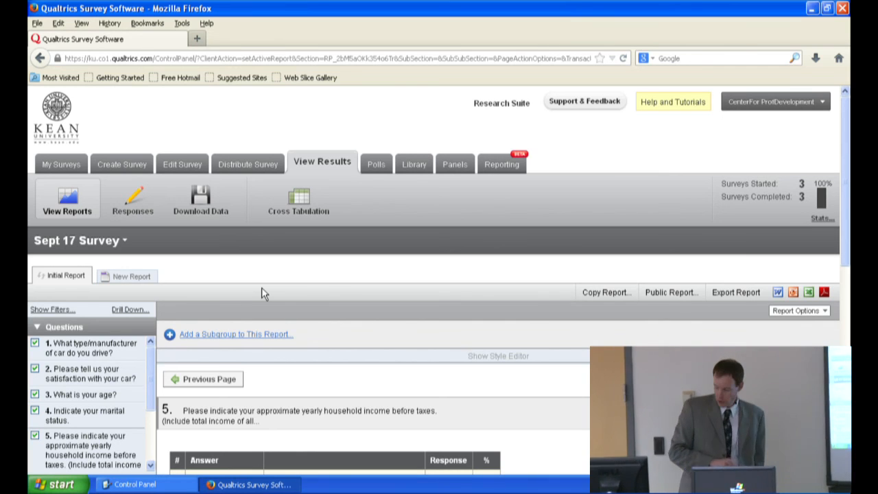
Step: Open the survey's data download page and examine the export settings and the CSV, SPSS, Fixed Field Text and XML formats
click(212, 205)
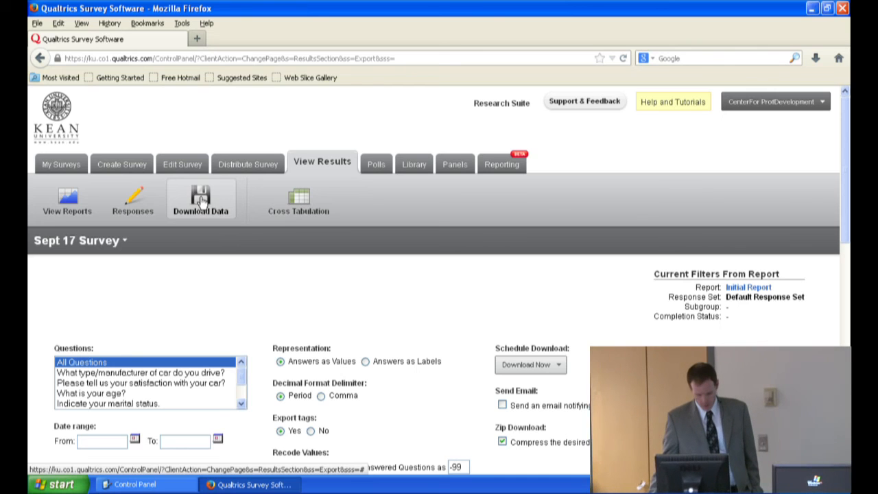
scroll(202, 234, down, 5)
scroll(202, 238, down, 2)
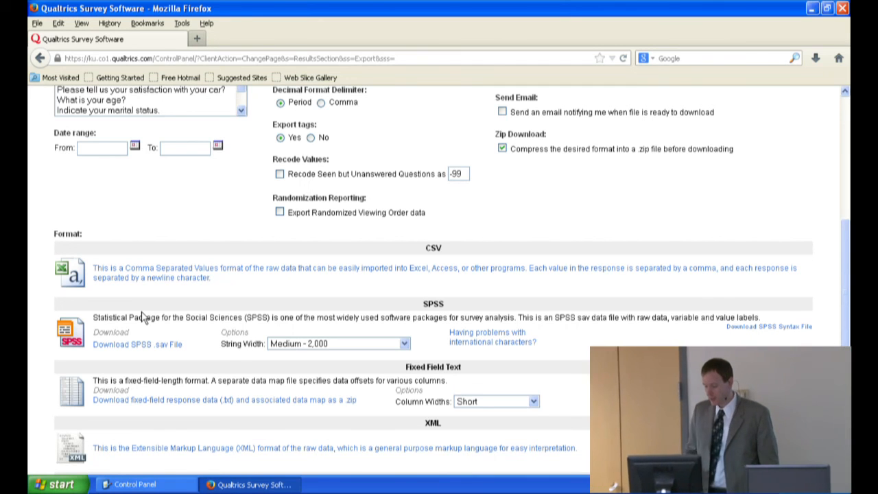
scroll(144, 312, up, 2)
scroll(143, 310, up, 5)
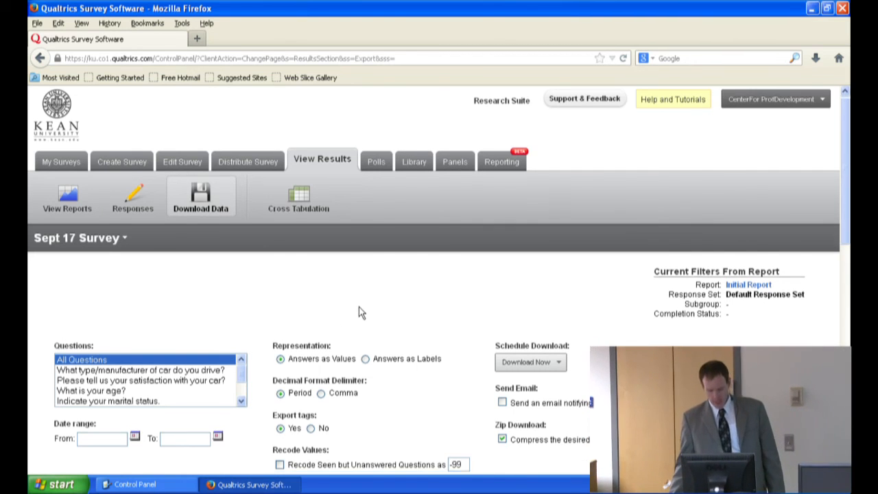
Step: Review the timing choices for scheduling the data download without changing the selection
scroll(360, 309, down, 4)
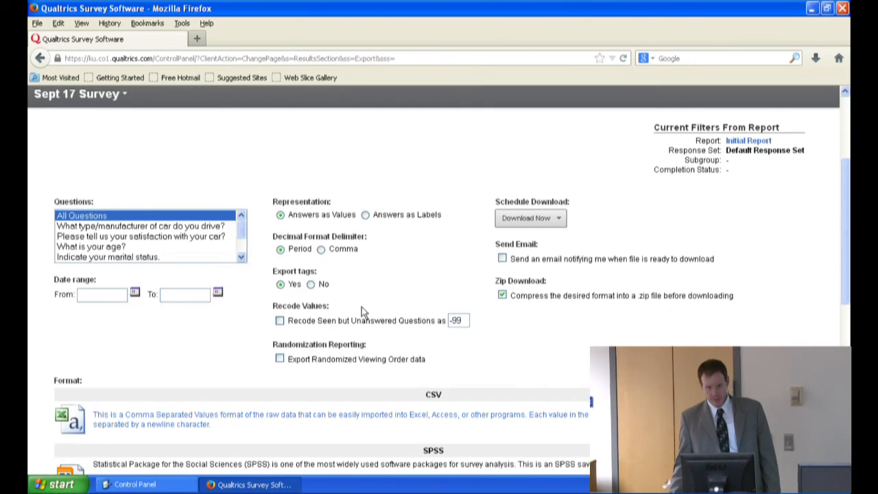
click(547, 219)
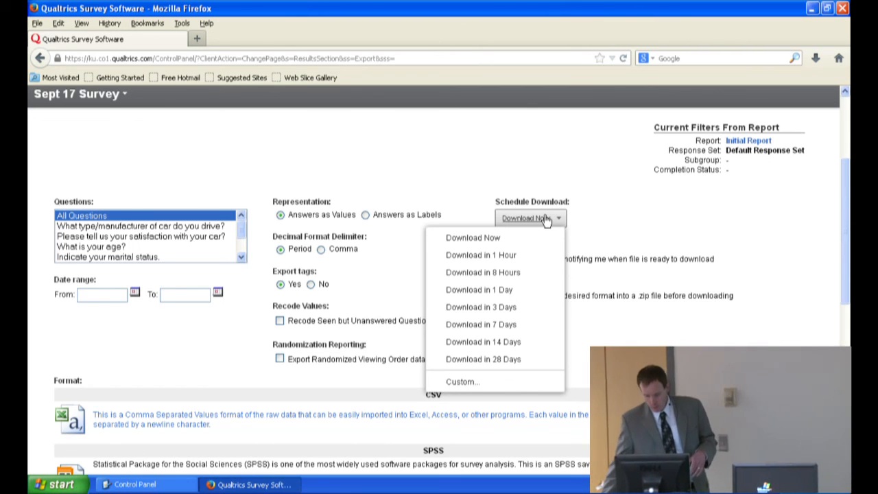
click(507, 147)
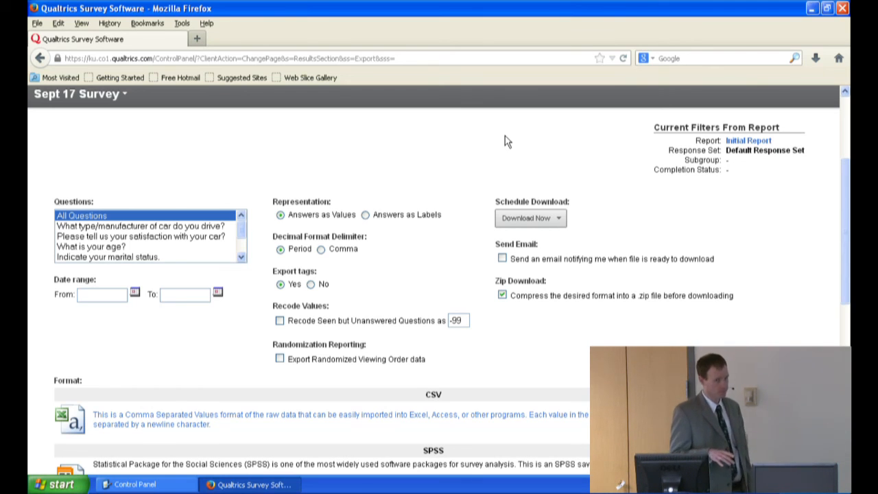
Step: Return to the list of surveys and open the collaboration settings for Sept 17 Survey
scroll(377, 177, up, 4)
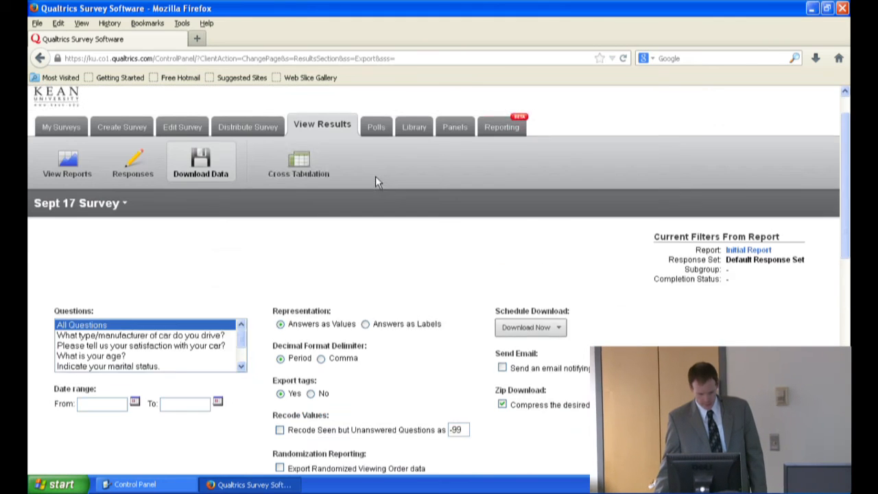
click(63, 163)
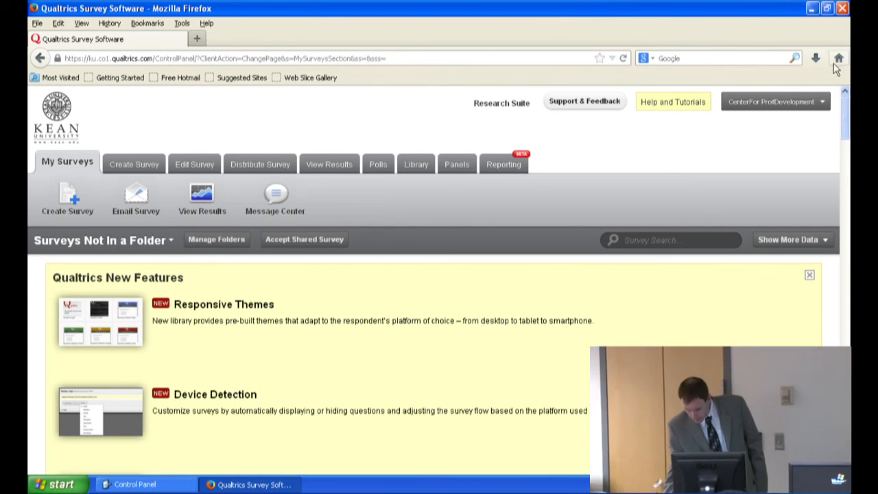
drag(849, 113, 835, 281)
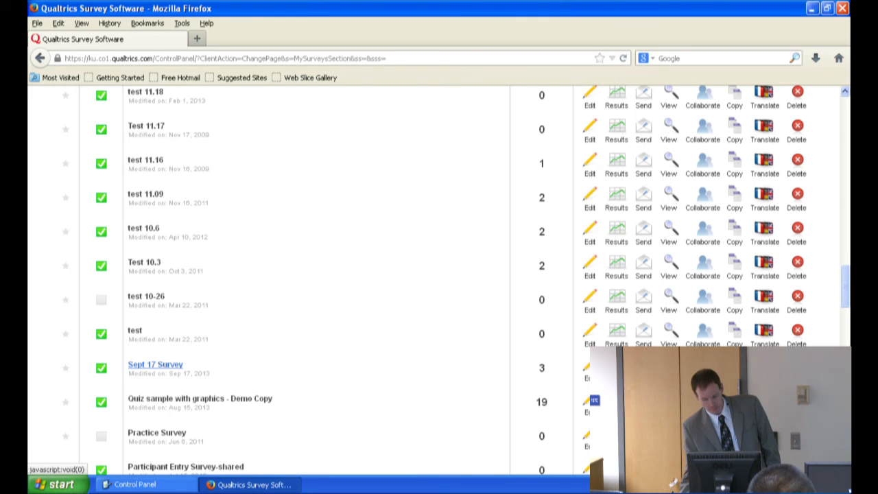
click(704, 367)
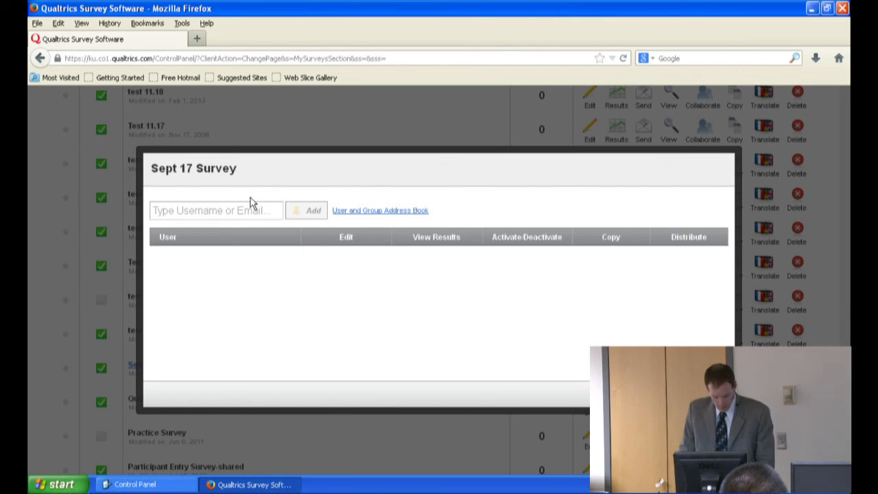
Step: Add a colleague found by name as a collaborator on Sept 17 Survey and grant all of the detailed Edit permissions
text(henni)
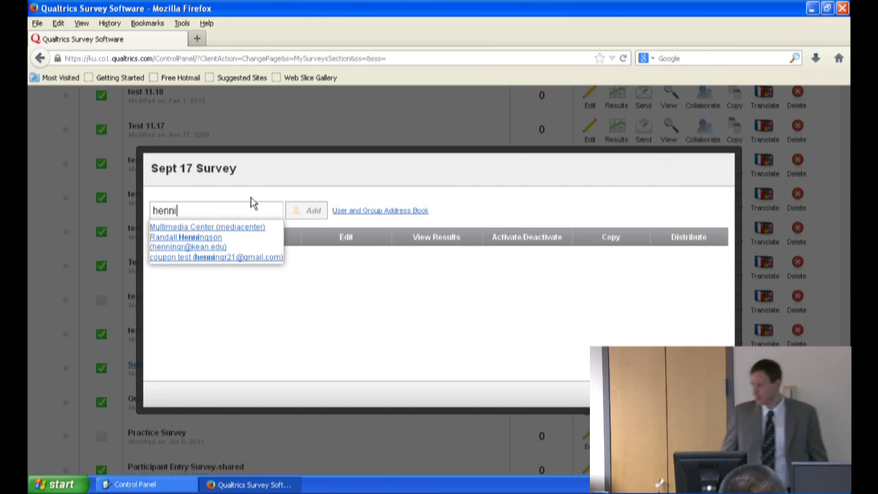
click(209, 244)
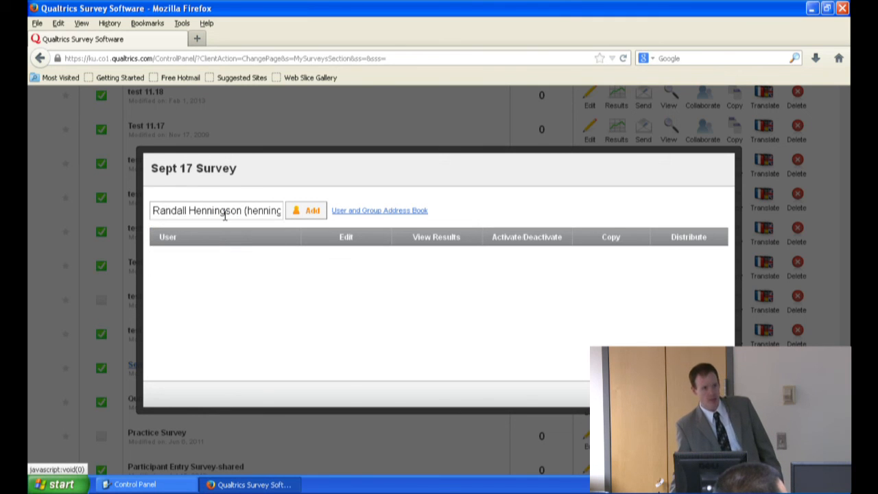
click(310, 211)
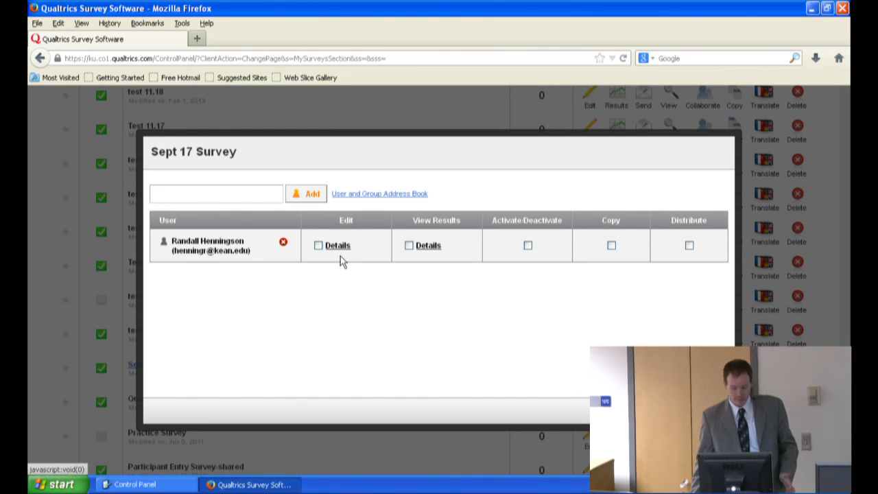
click(337, 248)
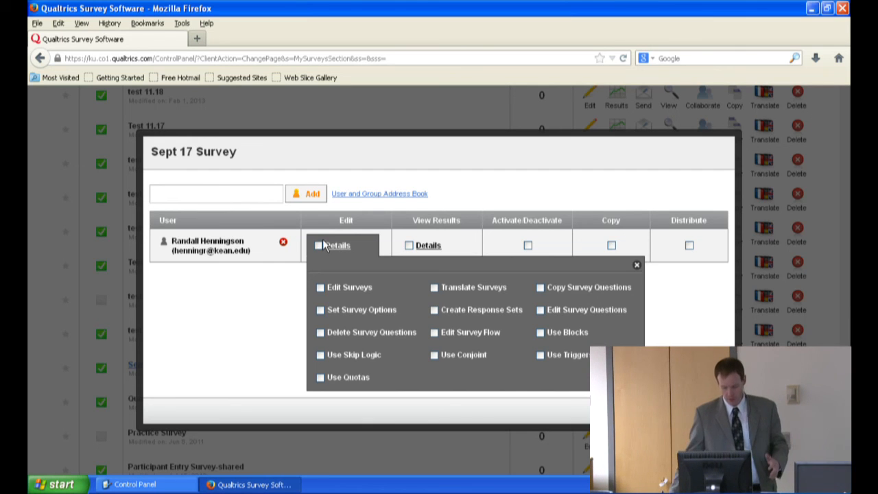
click(318, 246)
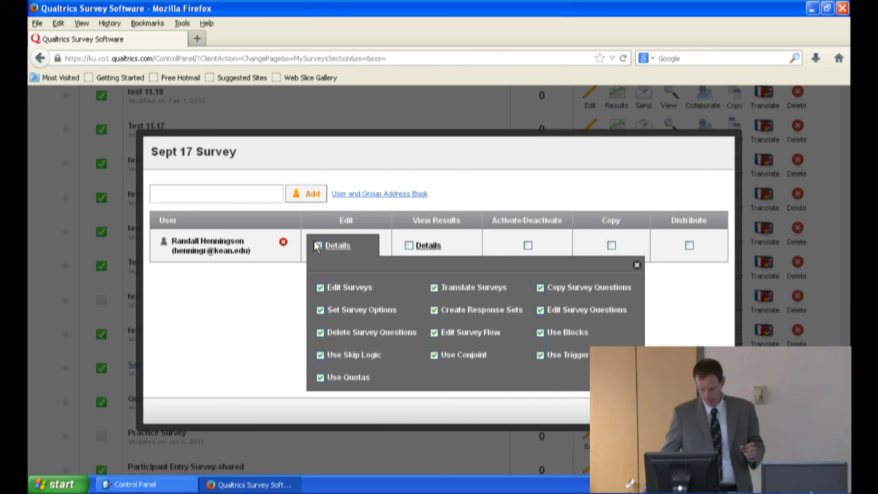
Step: Clear all of the collaborator's detailed Edit permissions, grant them all again and close the permission details
click(318, 246)
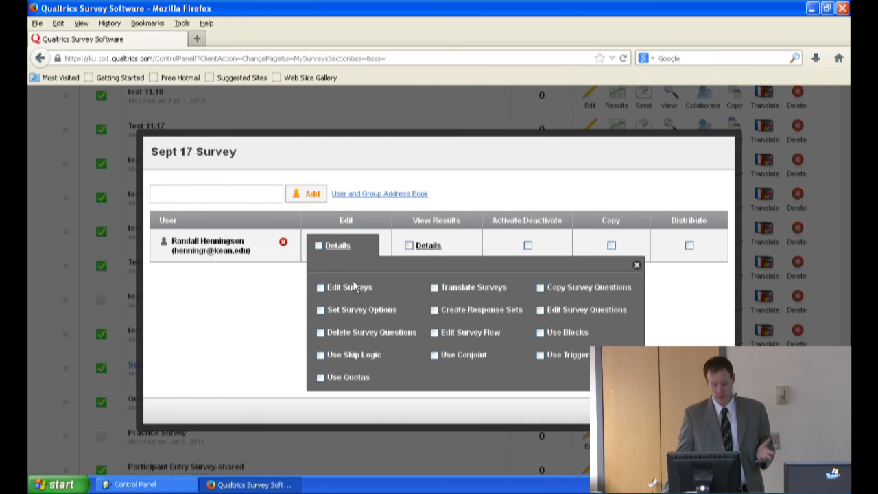
click(319, 245)
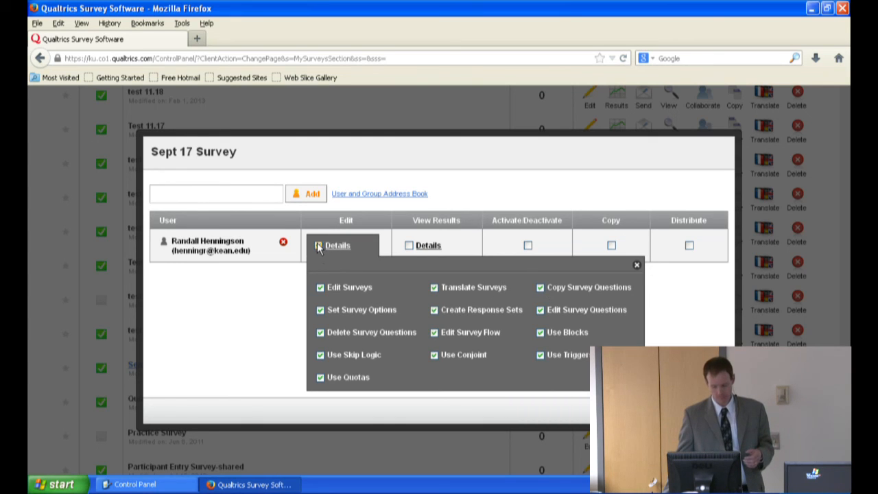
click(636, 266)
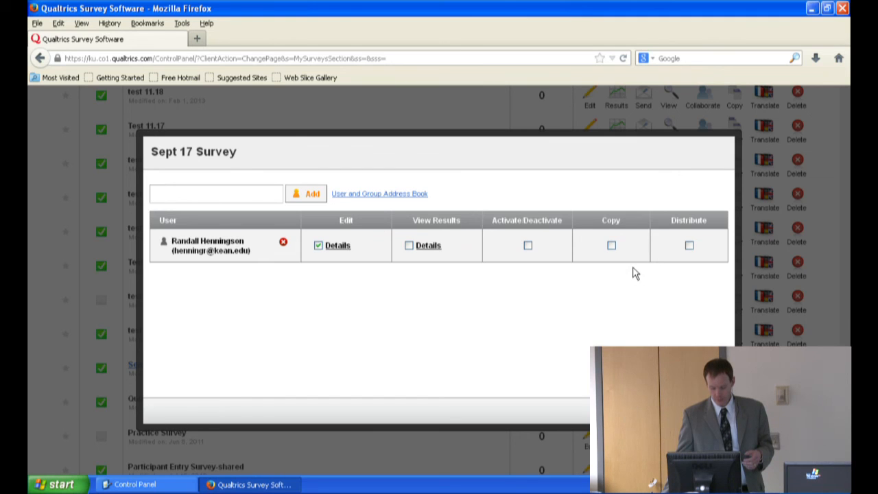
Step: Grant the collaborator all of the detailed View Results permissions, from Edit Survey Results to View Personal Data
click(431, 248)
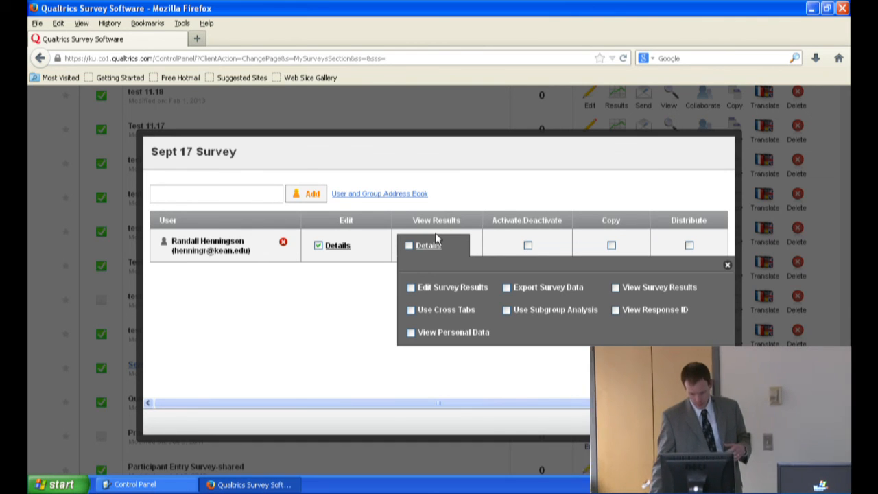
click(410, 245)
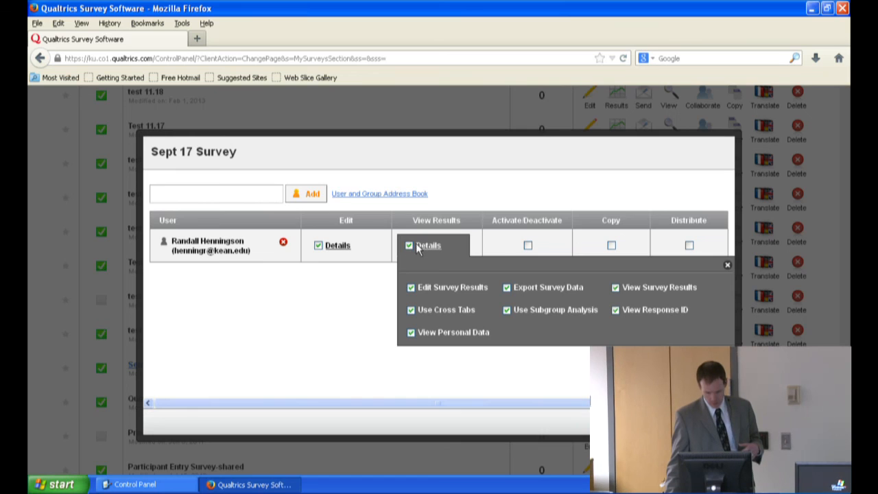
click(728, 265)
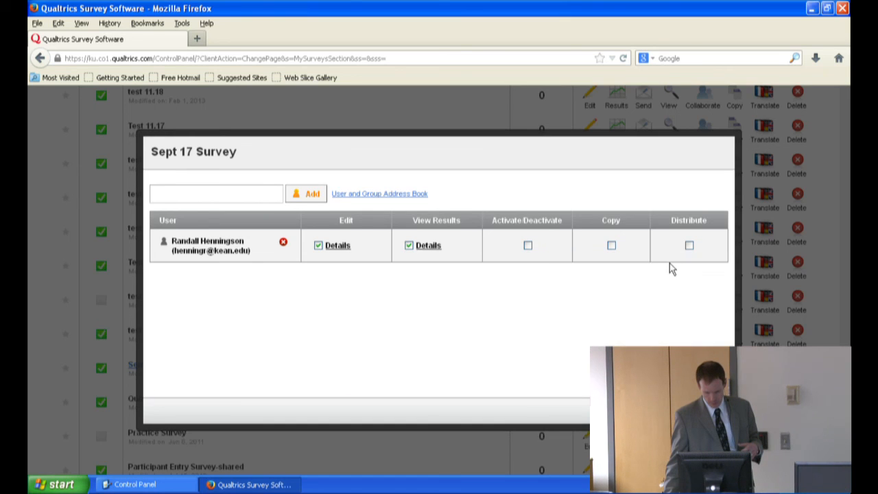
Step: Grant the collaborator the Activate/Deactivate, Copy and Distribute permissions and close the collaboration settings for Sept 17 Survey
click(527, 246)
click(611, 245)
click(689, 247)
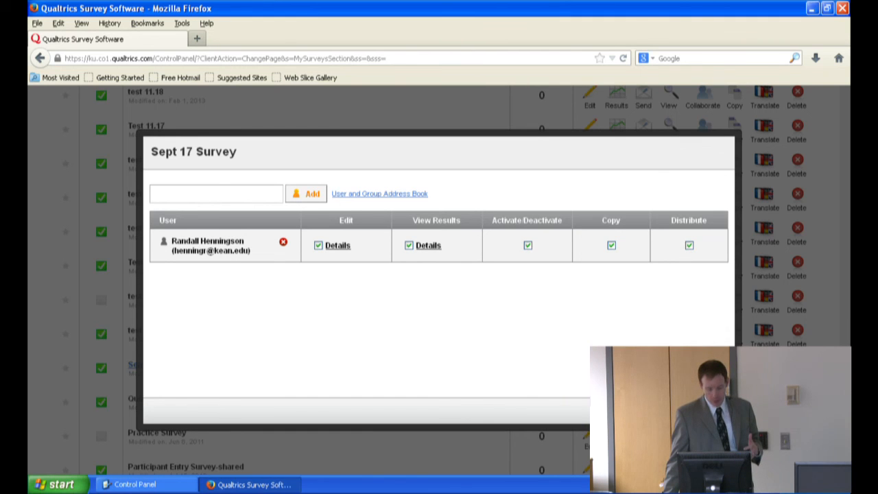
click(706, 411)
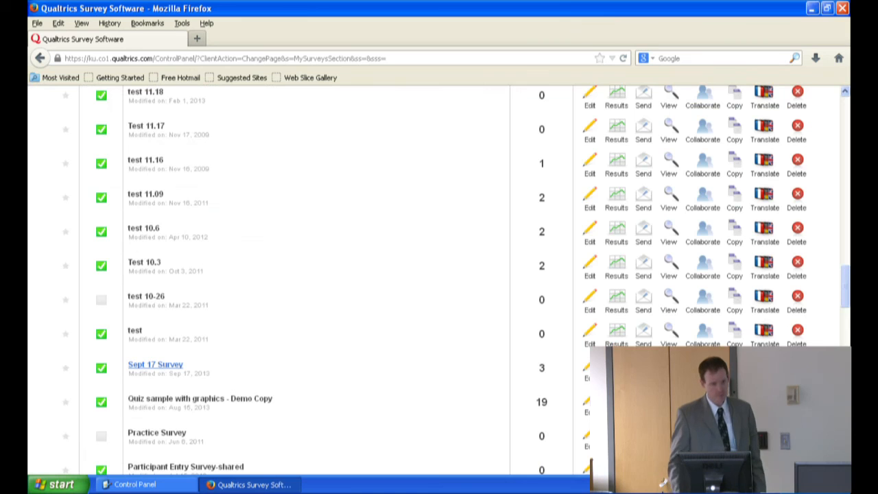